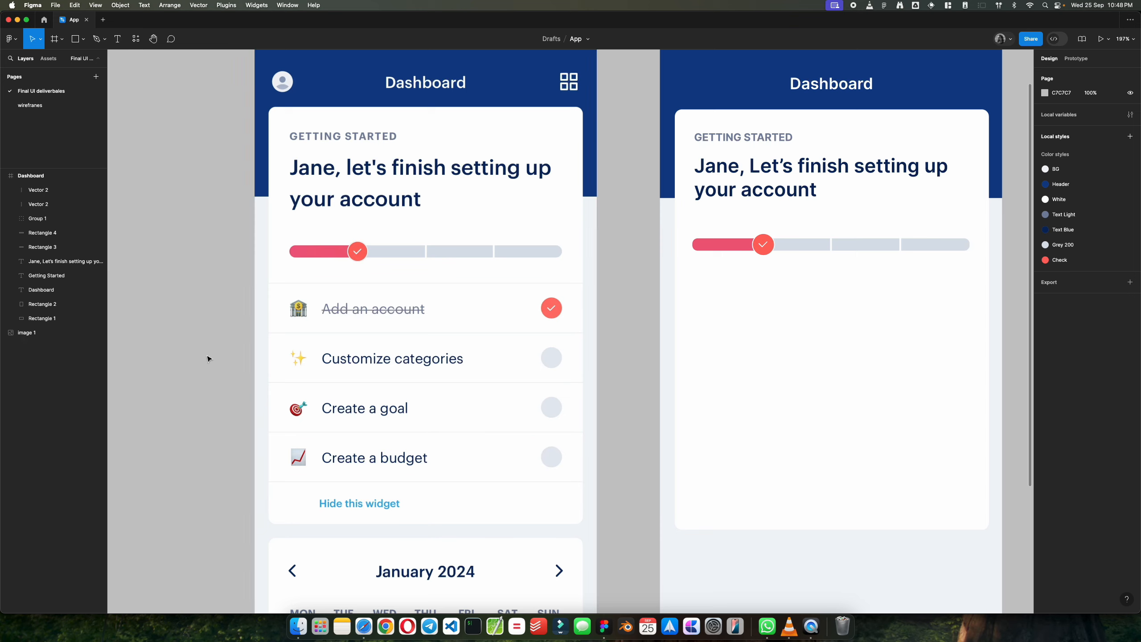
# Step: Examine the reference dashboard's Getting Started card and its checklist rows against the unfinished Dashboard frame
pyautogui.scroll(-5, 407, 357)
pyautogui.scroll(6, 408, 357)
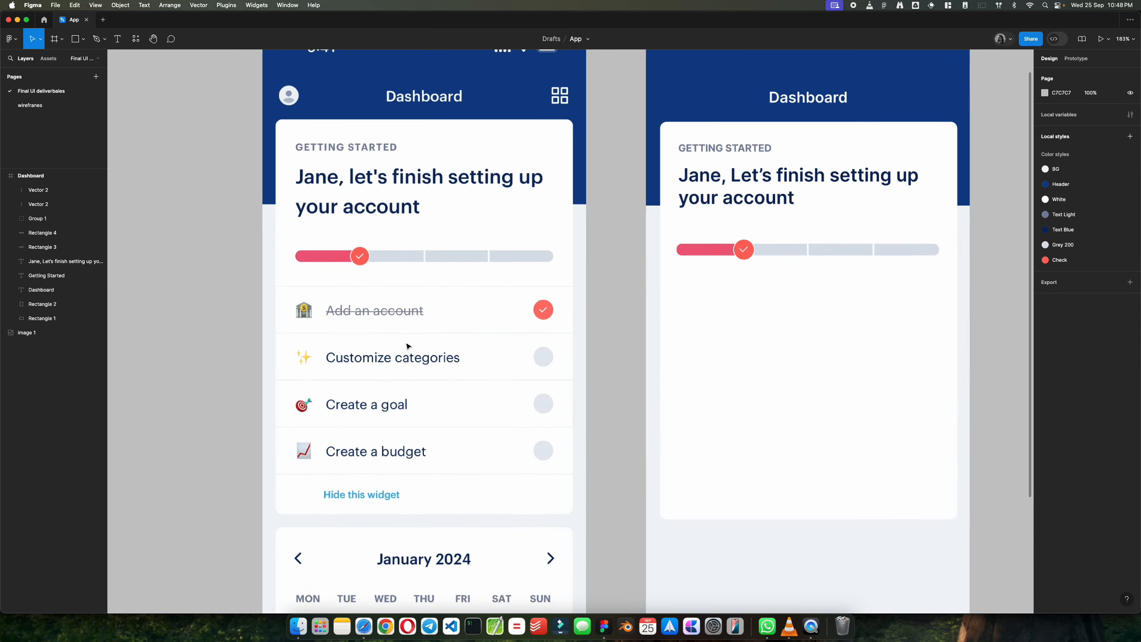
pyautogui.scroll(1, 407, 345)
pyautogui.hscroll(2, 407, 346)
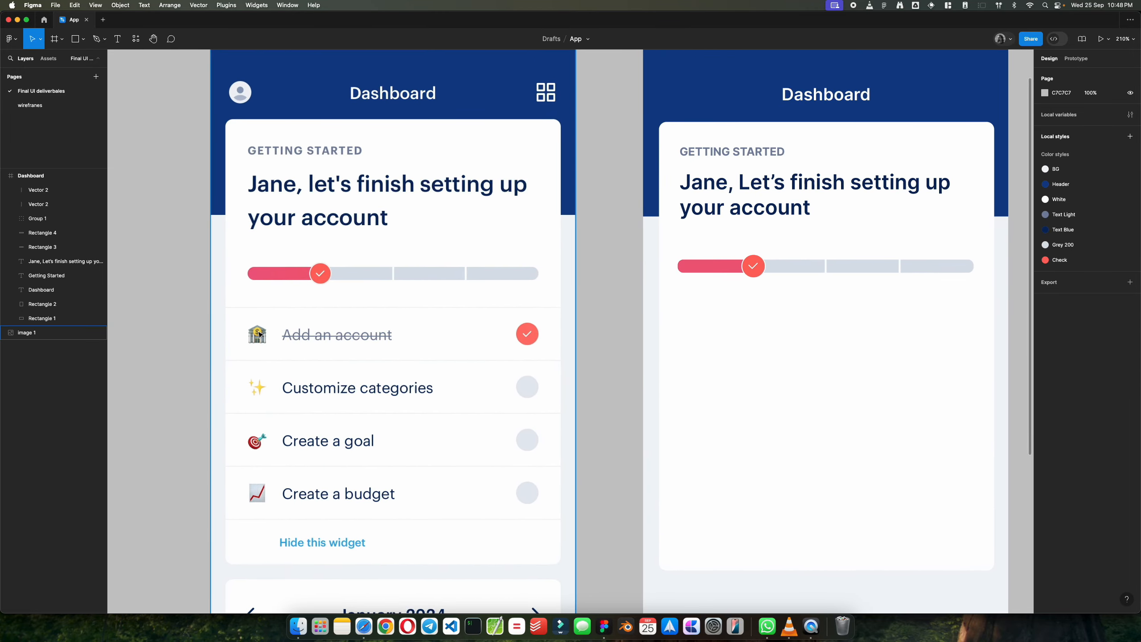
pyautogui.scroll(-2, 258, 358)
pyautogui.scroll(2, 254, 351)
pyautogui.scroll(-3, 251, 349)
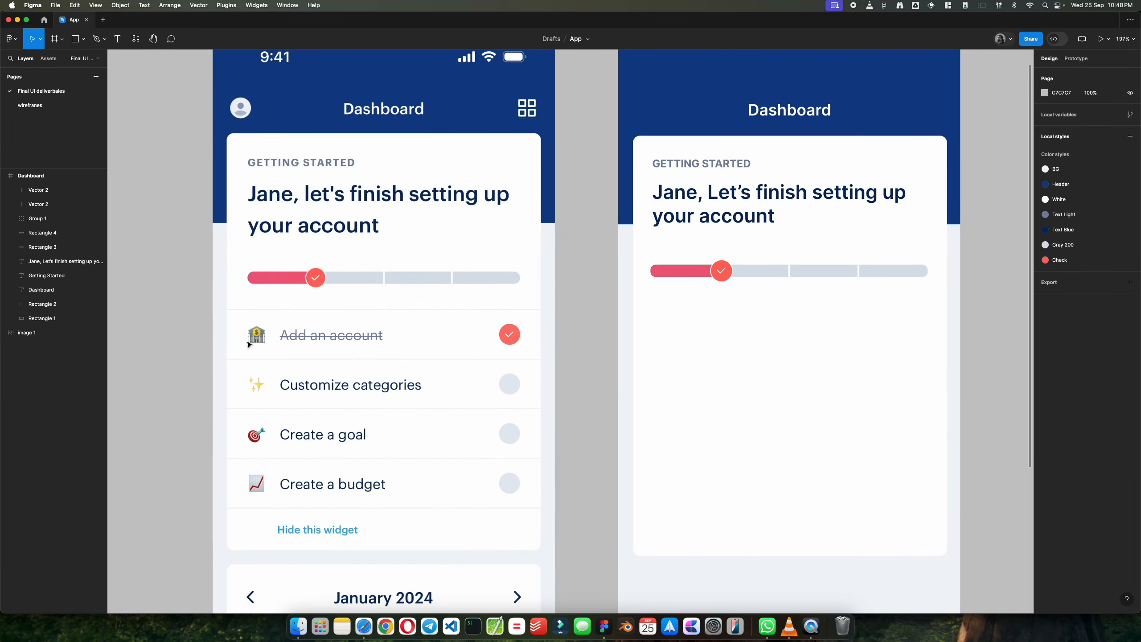
pyautogui.scroll(3, 248, 344)
pyautogui.scroll(2, 249, 343)
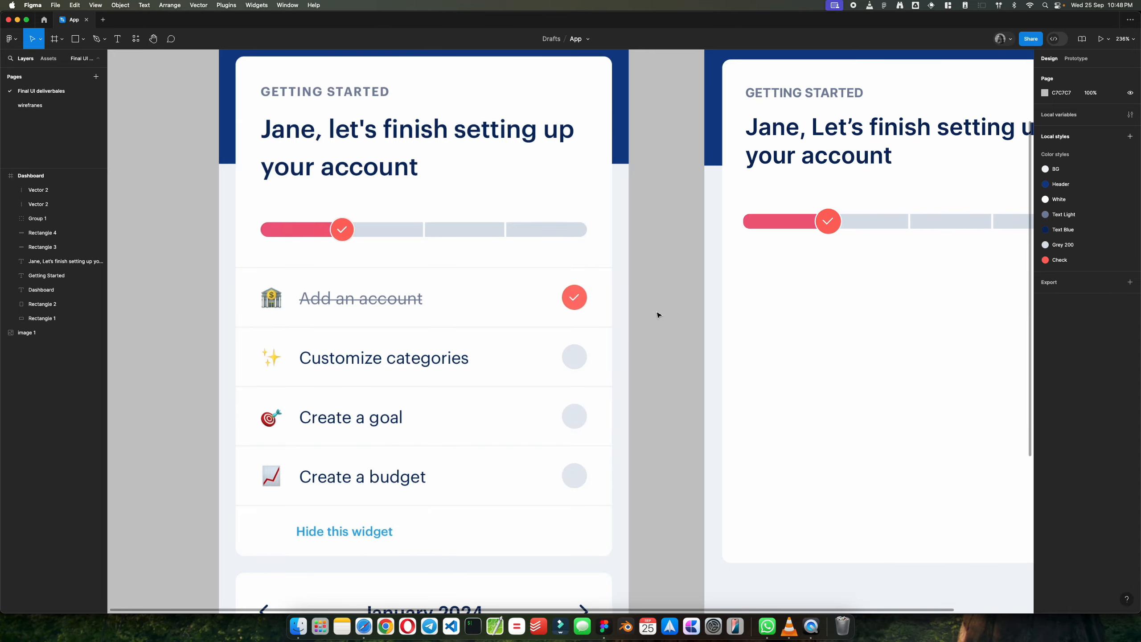
pyautogui.scroll(-5, 658, 314)
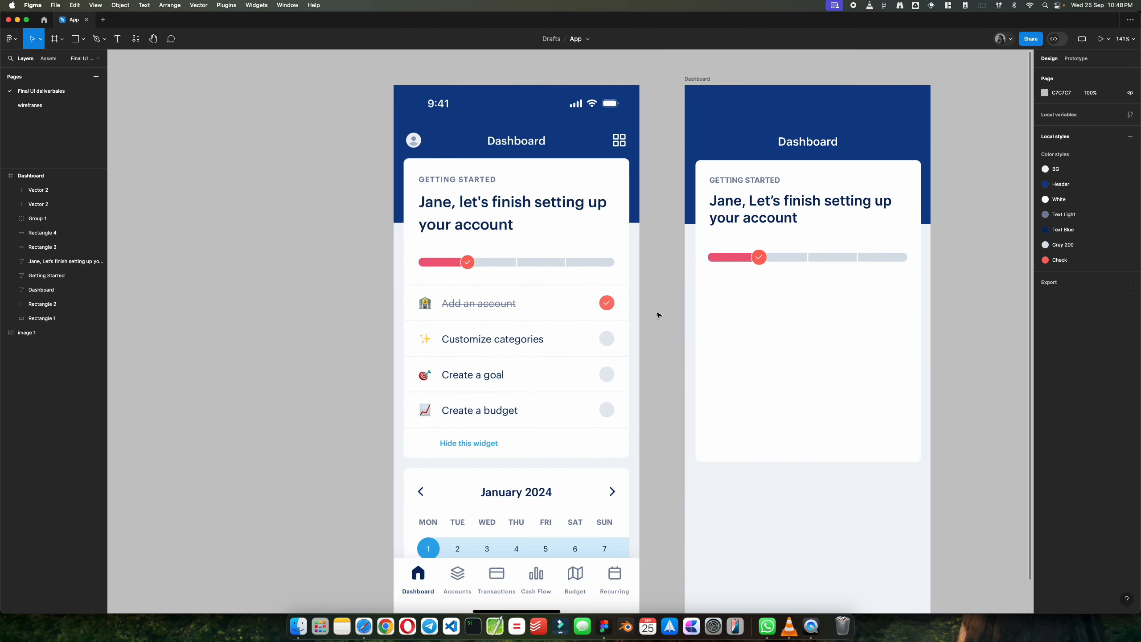
pyautogui.scroll(2, 657, 314)
pyautogui.scroll(4, 618, 285)
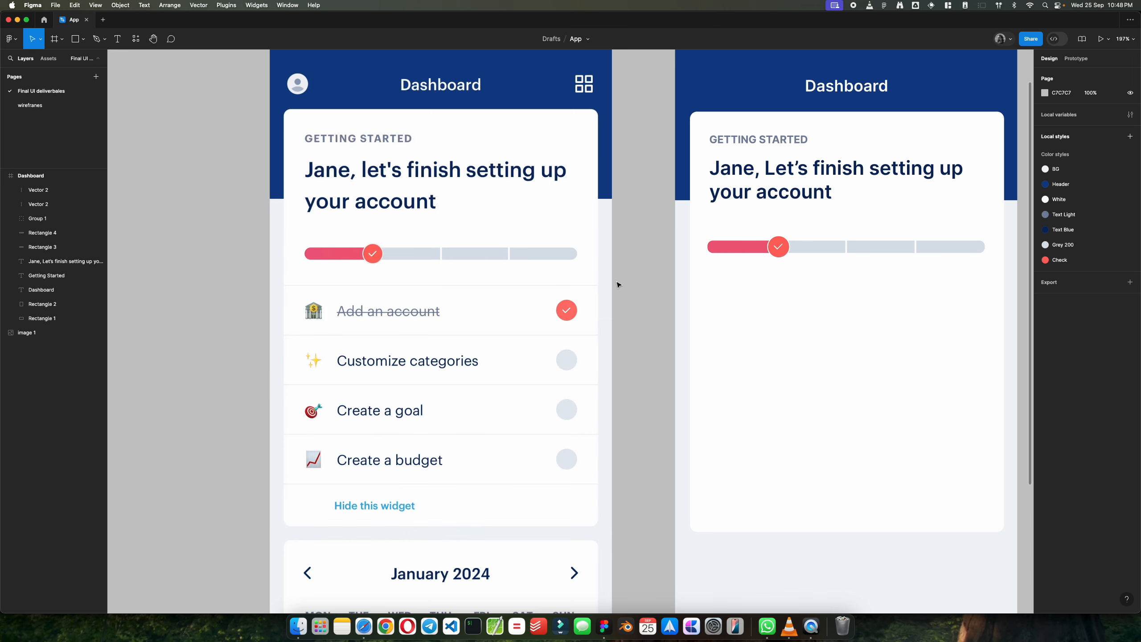
pyautogui.hscroll(2, 618, 285)
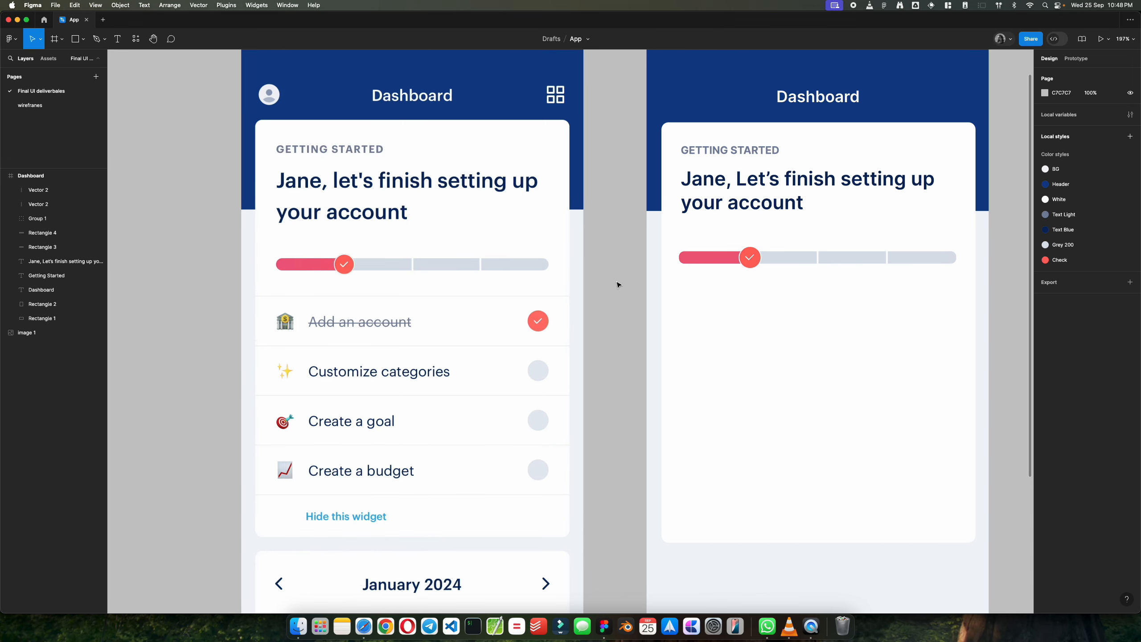
pyautogui.click(753, 259)
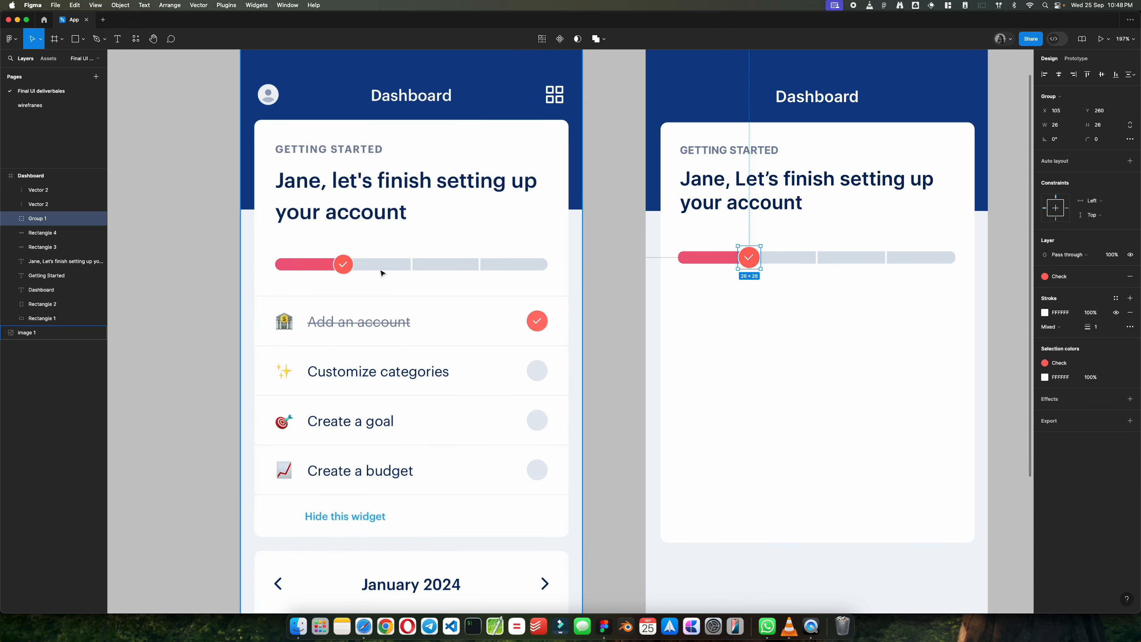
pyautogui.click(647, 307)
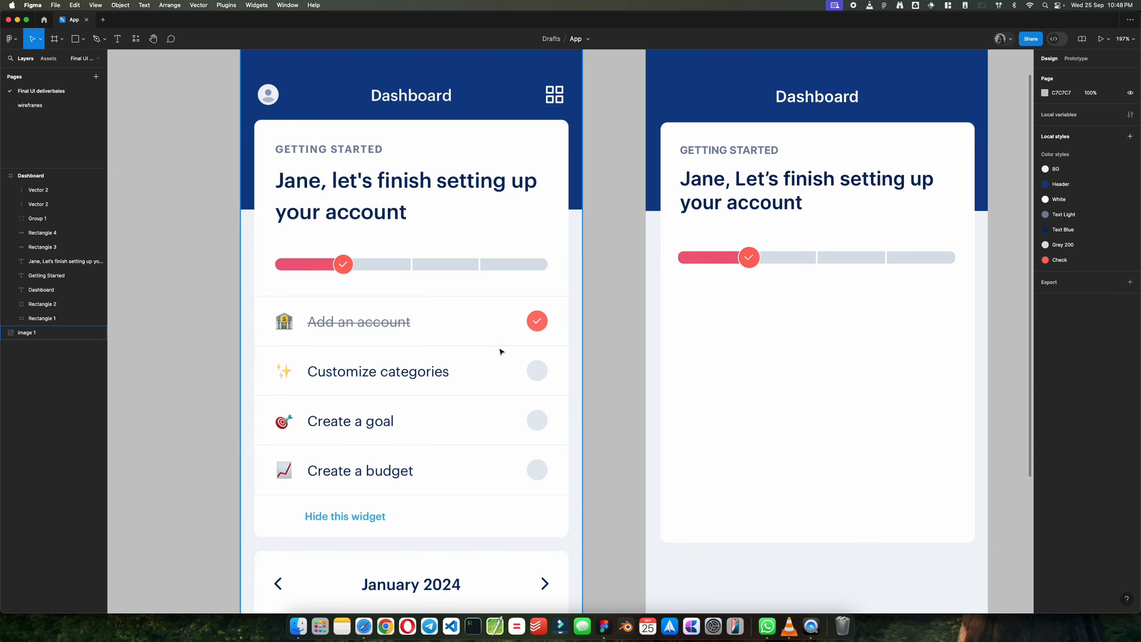
pyautogui.scroll(-6, 455, 338)
pyautogui.scroll(4, 456, 338)
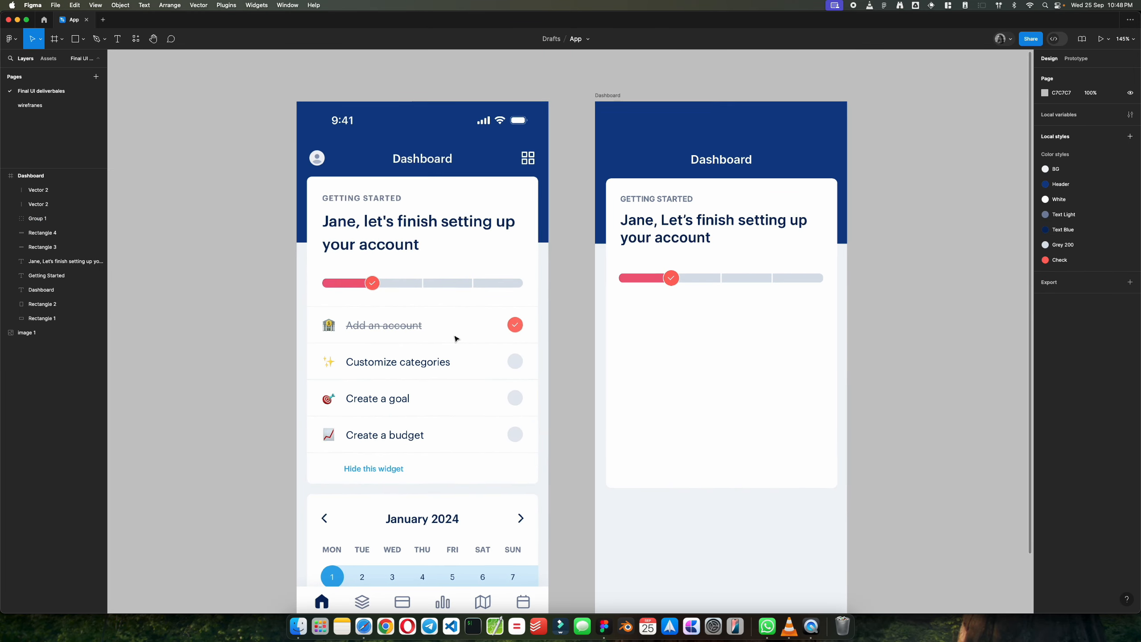
pyautogui.scroll(2, 456, 338)
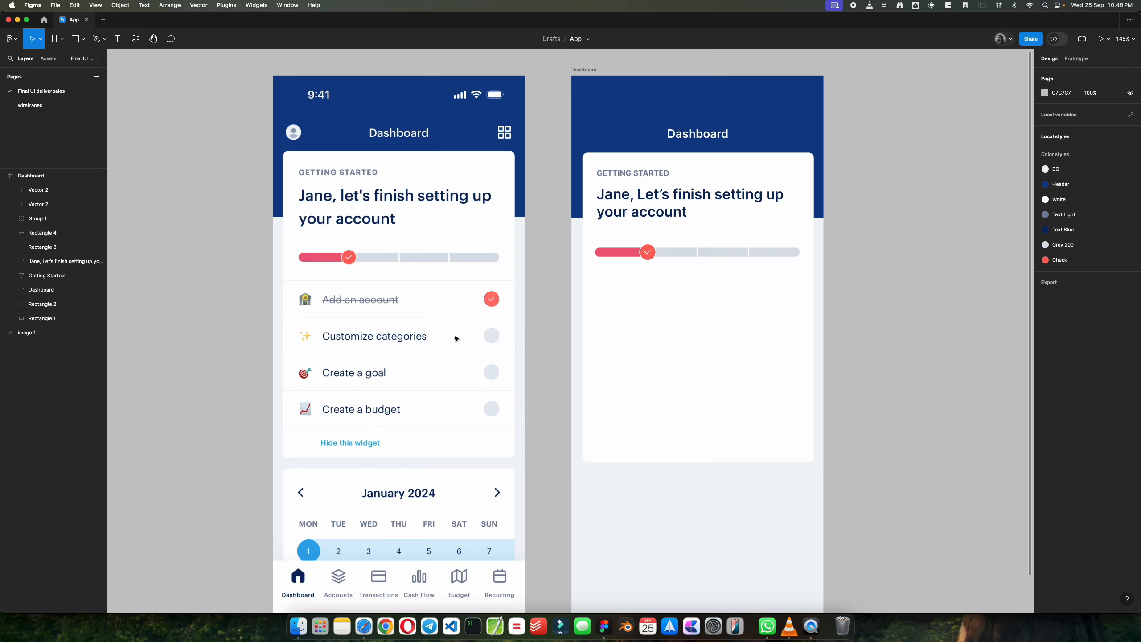
pyautogui.scroll(2, 375, 301)
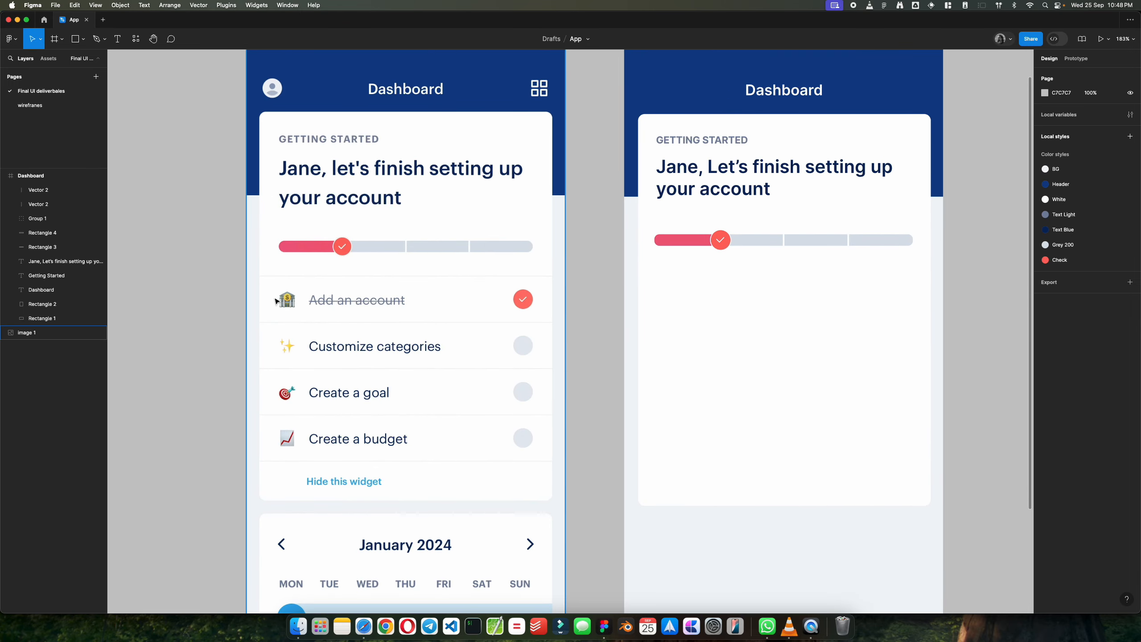
pyautogui.scroll(3, 276, 301)
pyautogui.scroll(-4, 369, 323)
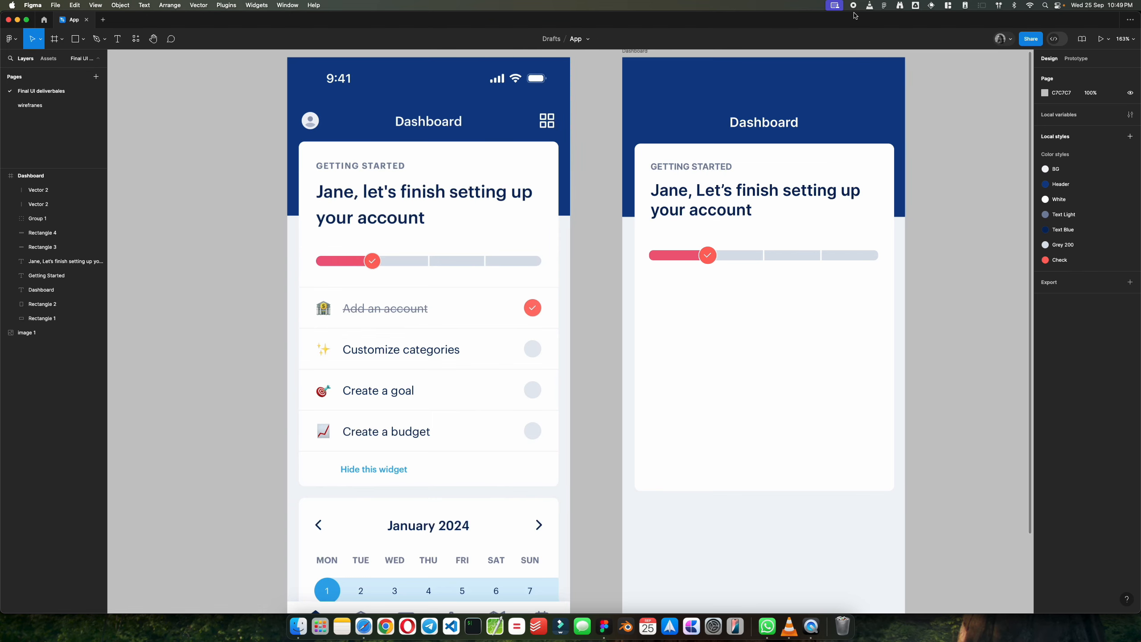
pyautogui.scroll(3, 351, 332)
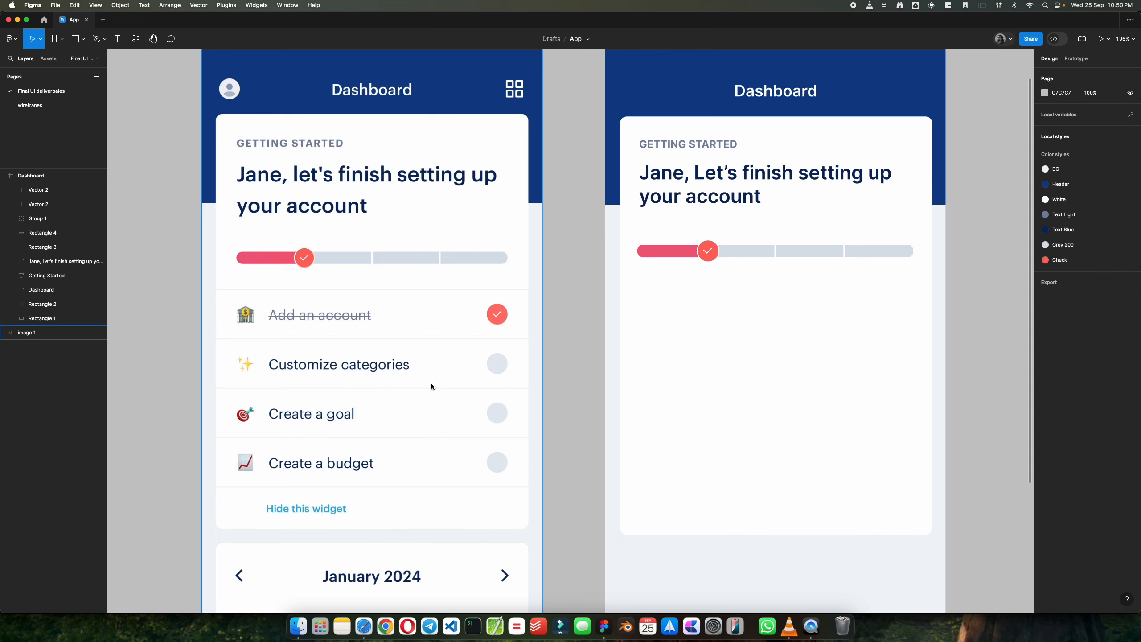
# Step: Add the text "Customize categories" inside the white card of the Dashboard frame, below the progress bar
pyautogui.click(671, 350)
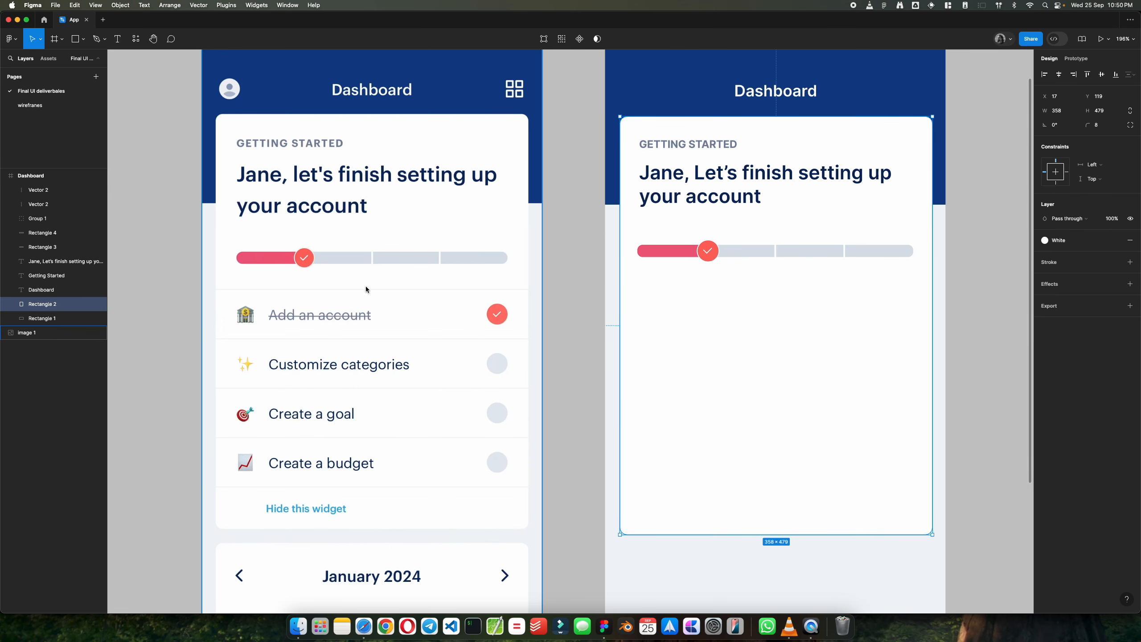
pyautogui.click(125, 42)
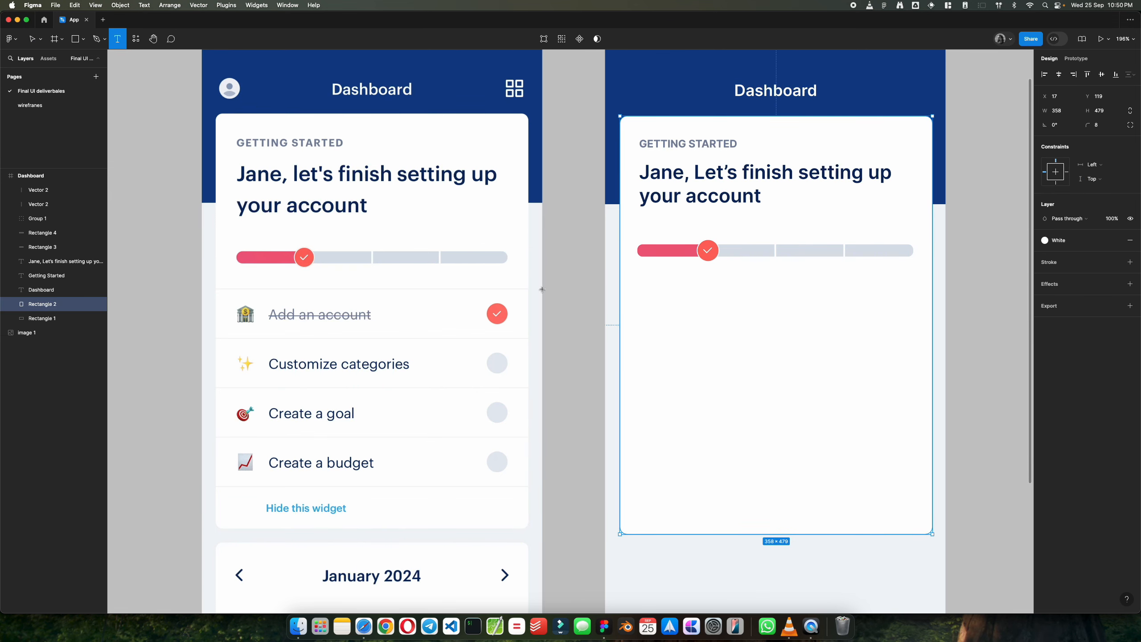
pyautogui.click(653, 351)
pyautogui.write('Cus')
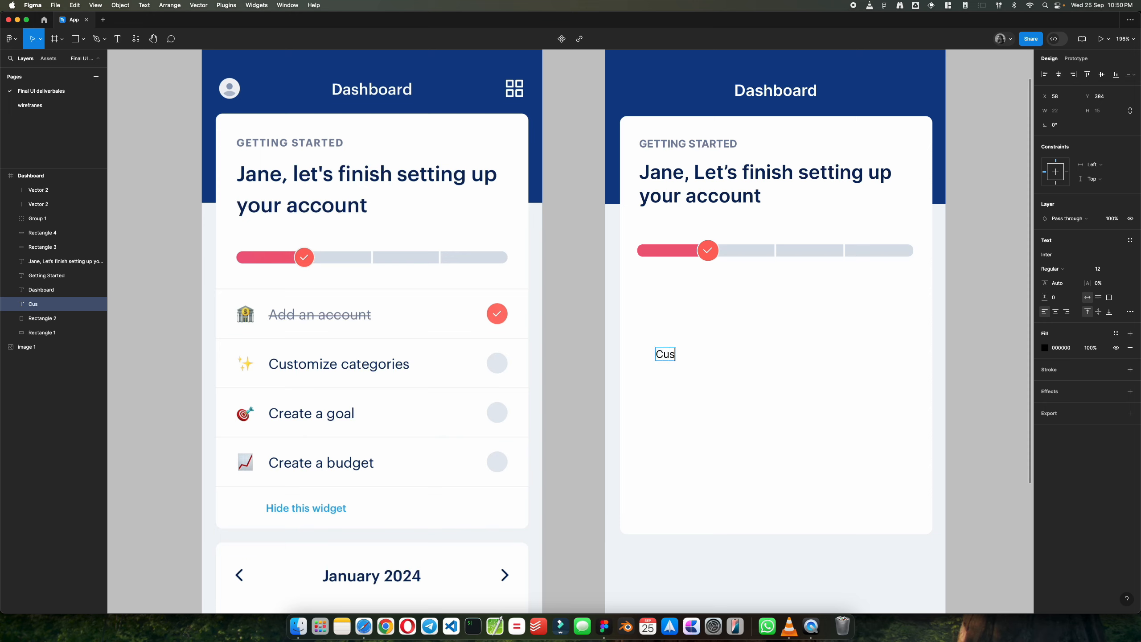
pyautogui.write('tomize cat')
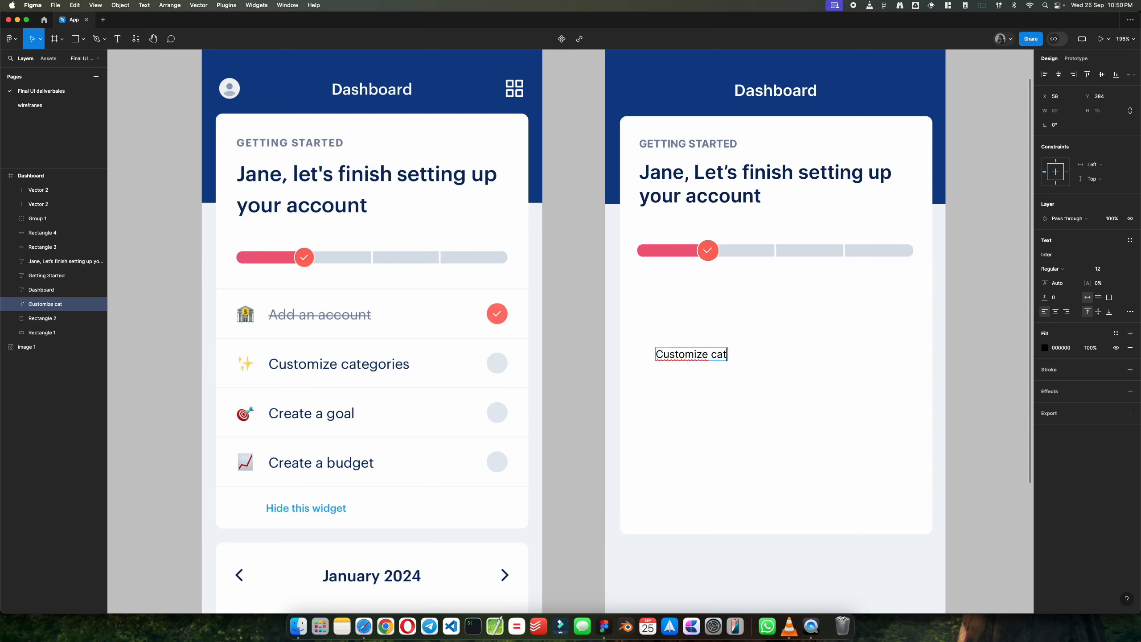
pyautogui.write('egories')
pyautogui.press('Escape')
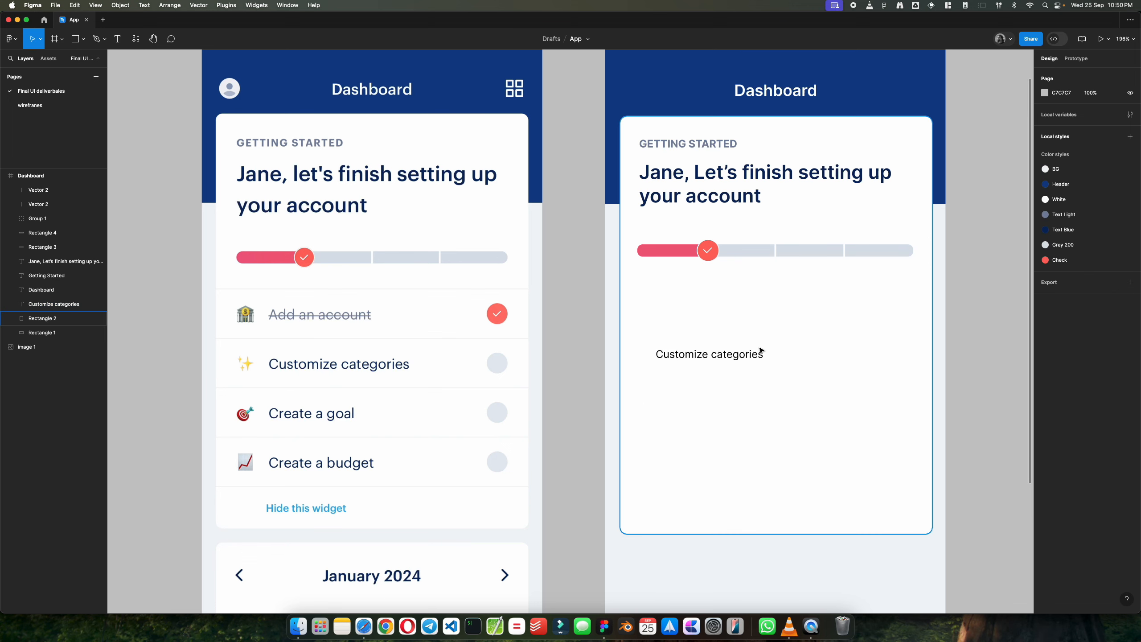
# Step: Try font sizes 14 and 16 on the "Customize categories" text and settle on 15, nudging it toward its row position
pyautogui.moveTo(760, 353)
pyautogui.mouseDown()
pyautogui.moveTo(785, 355)
pyautogui.moveTo(740, 361)
pyautogui.moveTo(769, 361)
pyautogui.moveTo(759, 361)
pyautogui.mouseUp()
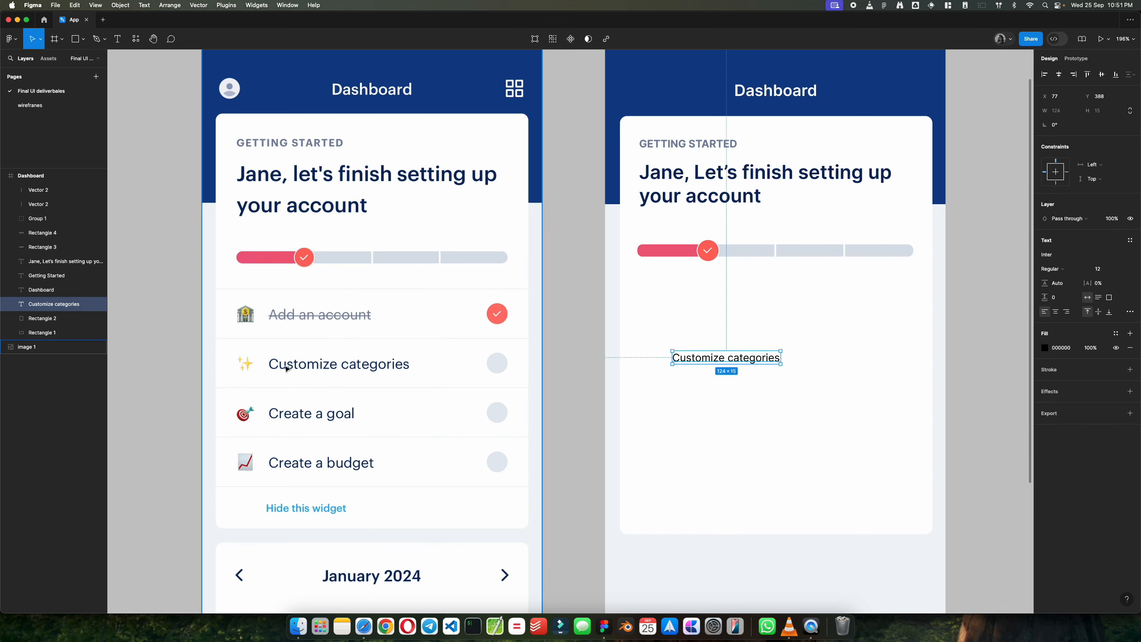
pyautogui.click(1105, 270)
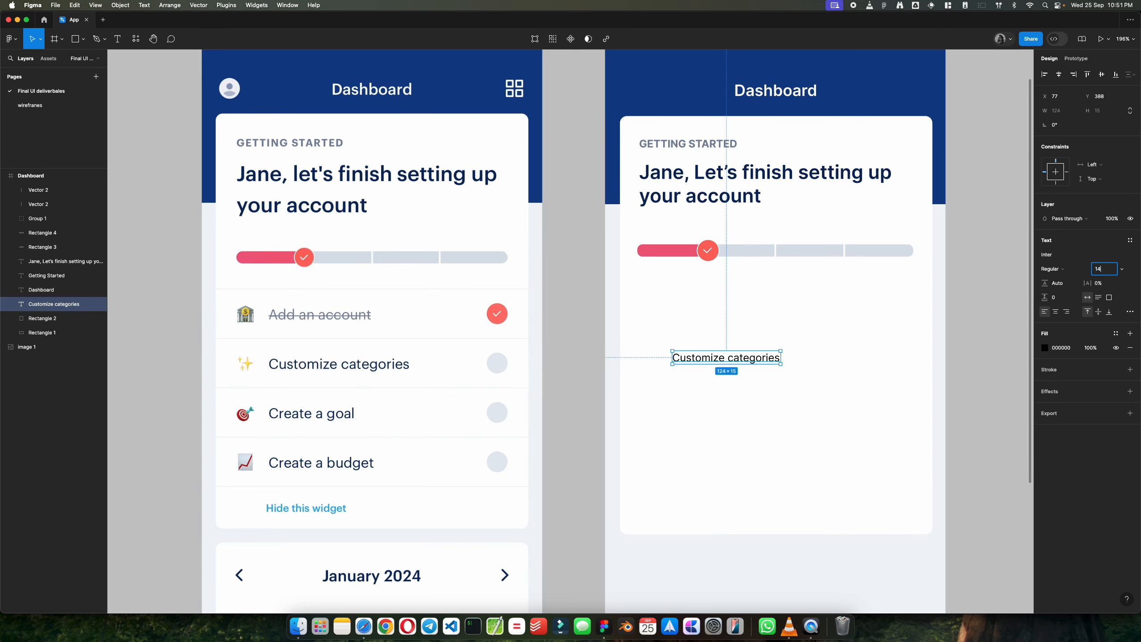
pyautogui.write('14')
pyautogui.press('Return')
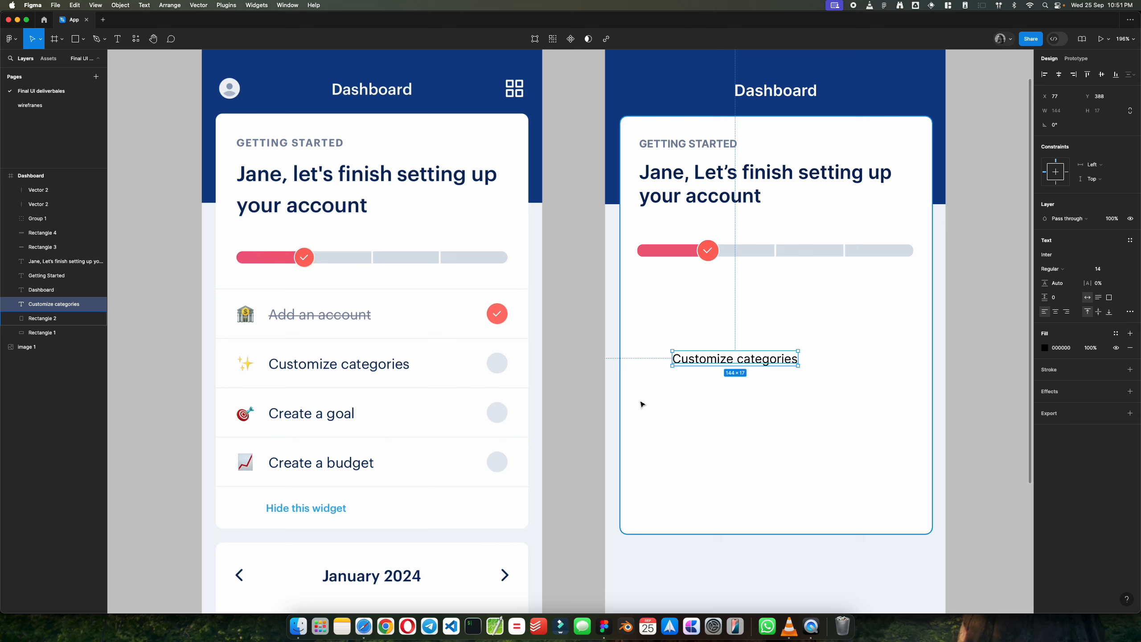
pyautogui.moveTo(705, 368)
pyautogui.mouseDown()
pyautogui.moveTo(297, 364)
pyautogui.moveTo(710, 367)
pyautogui.mouseUp()
pyautogui.click(1106, 272)
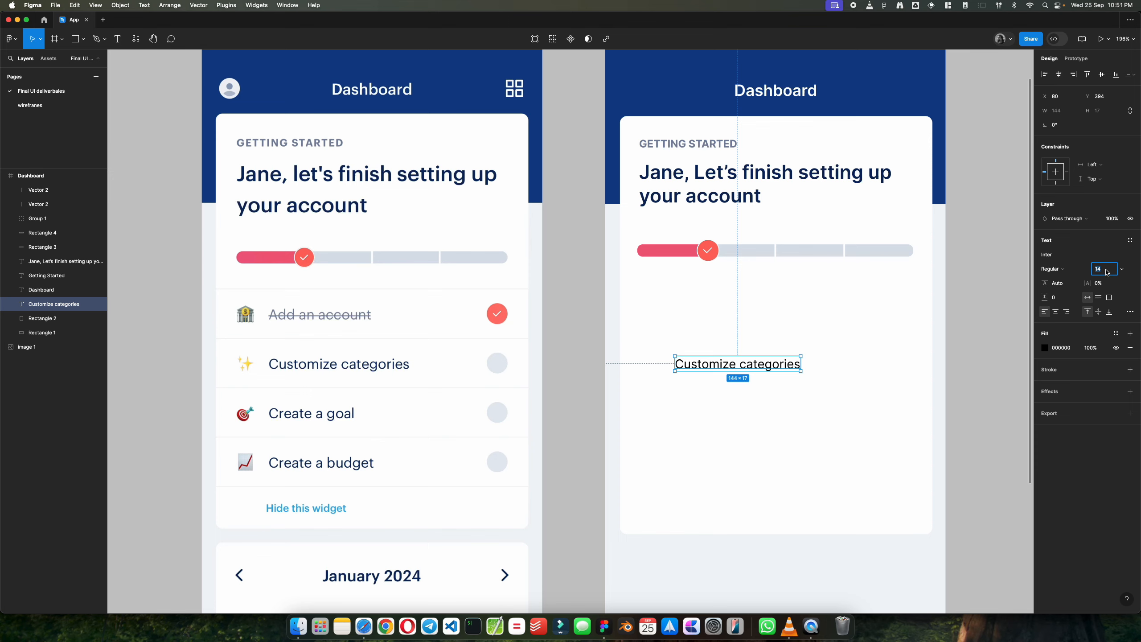
pyautogui.write('16')
pyautogui.press('Return')
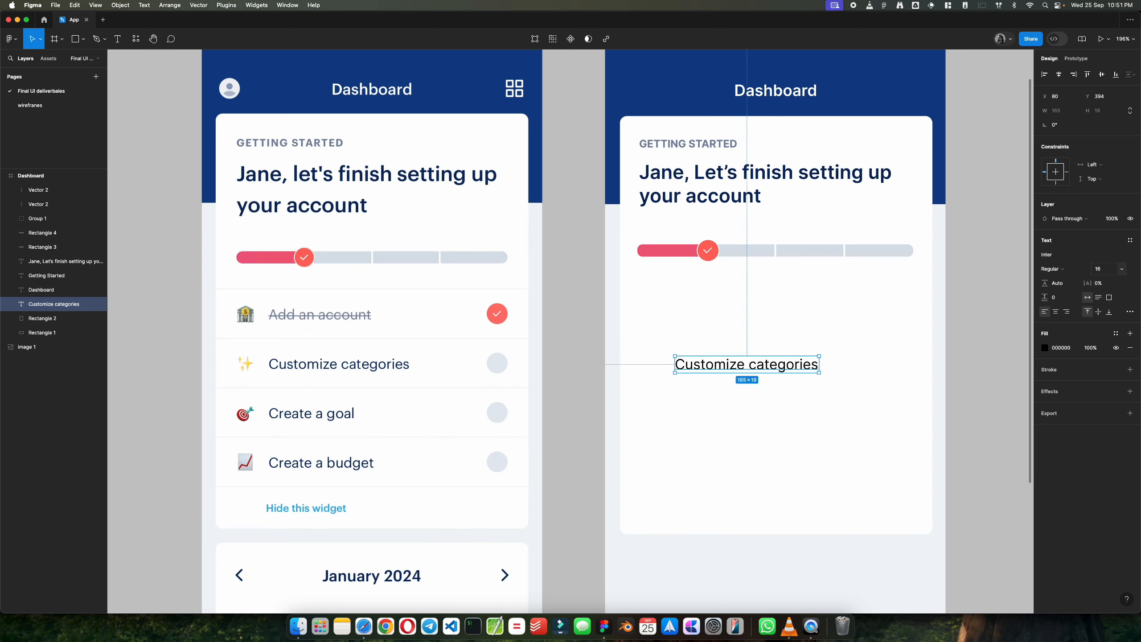
pyautogui.click(1104, 272)
pyautogui.press('Return')
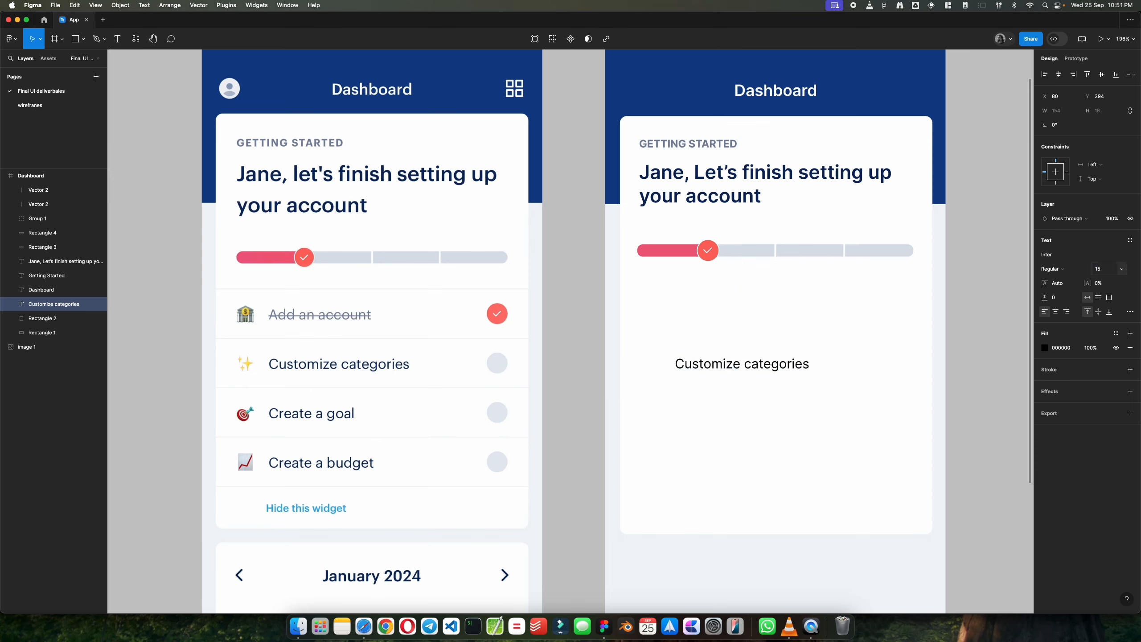
pyautogui.click(968, 390)
# Step: Reposition the "Customize categories" text in the card at about X 81, Y 385
pyautogui.moveTo(784, 369)
pyautogui.mouseDown()
pyautogui.moveTo(328, 368)
pyautogui.moveTo(783, 370)
pyautogui.mouseUp()
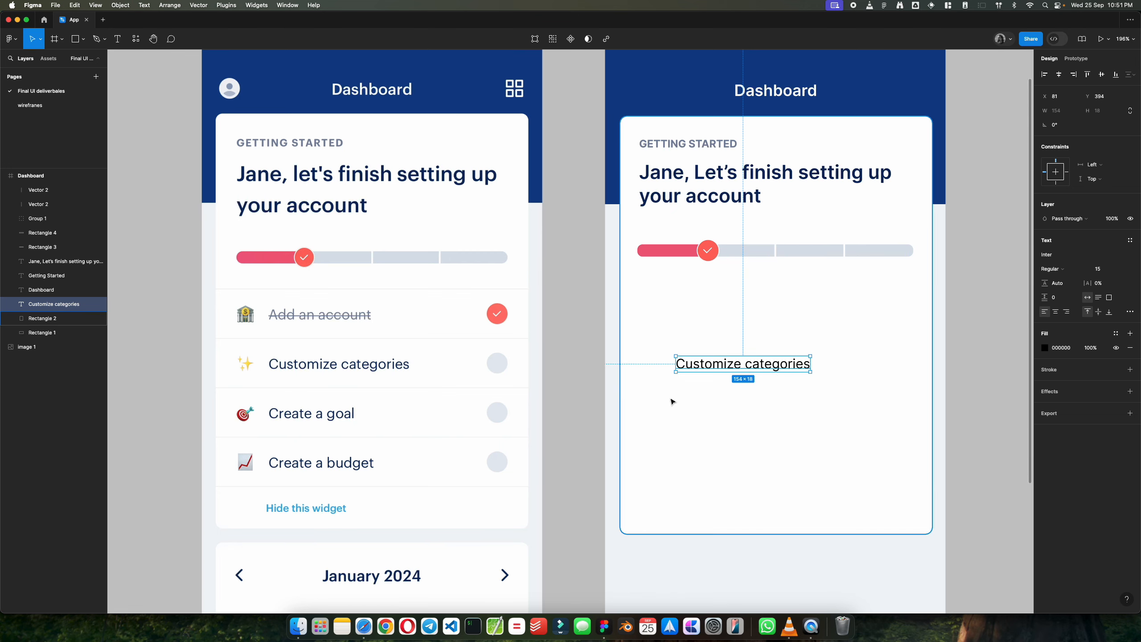
pyautogui.moveTo(749, 370)
pyautogui.mouseDown()
pyautogui.moveTo(725, 362)
pyautogui.moveTo(738, 363)
pyautogui.mouseUp()
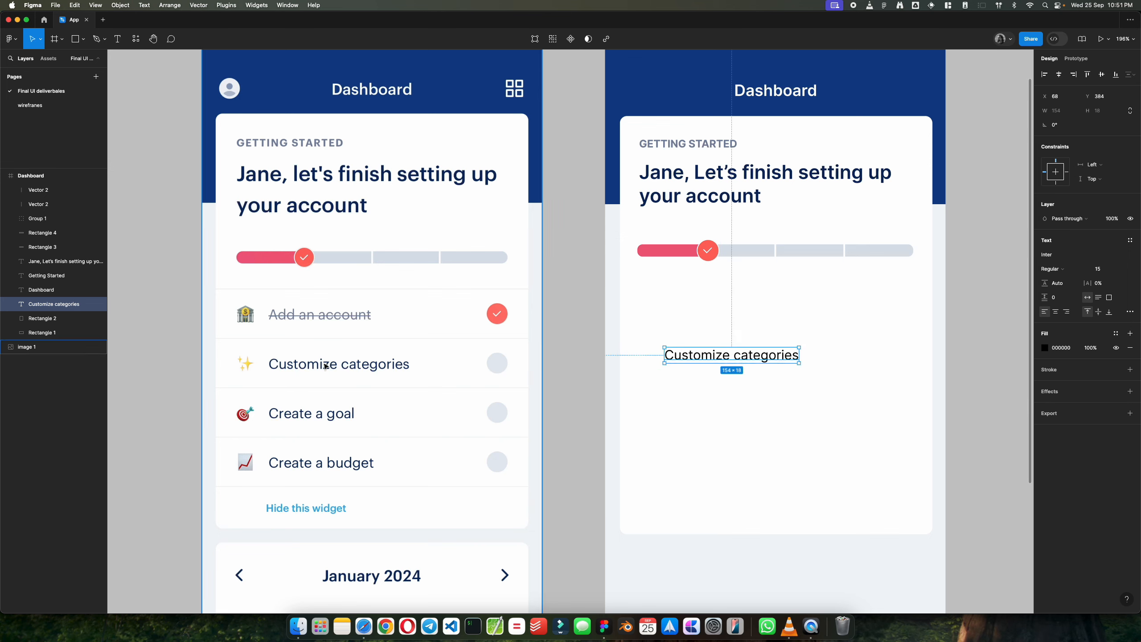
pyautogui.click(939, 362)
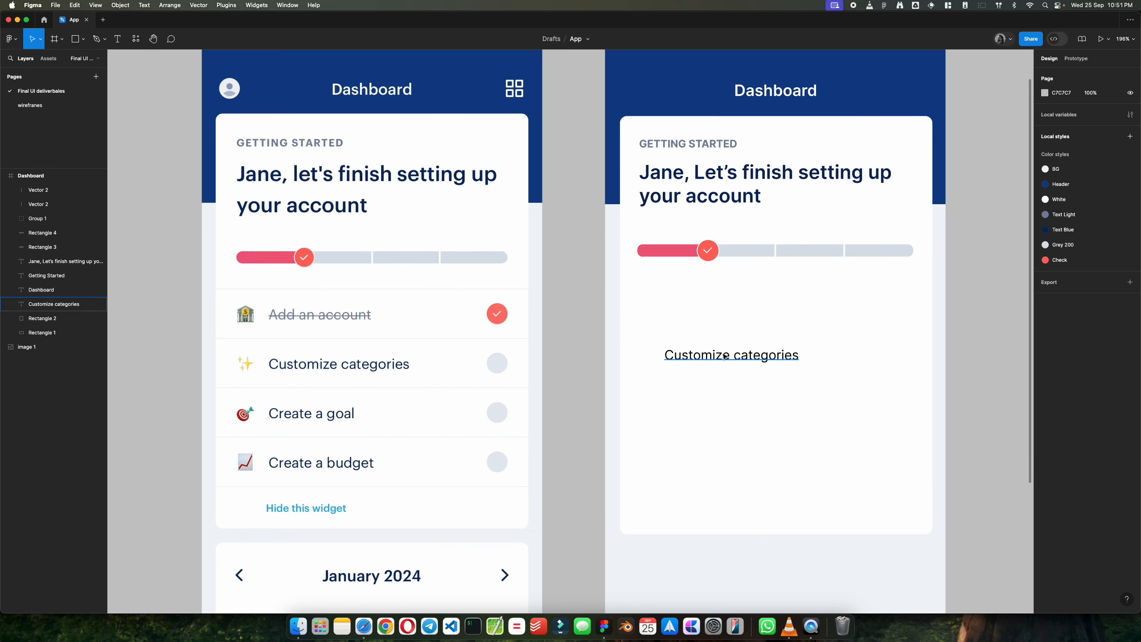
pyautogui.moveTo(698, 361)
pyautogui.mouseDown()
pyautogui.moveTo(686, 365)
pyautogui.moveTo(709, 362)
pyautogui.mouseUp()
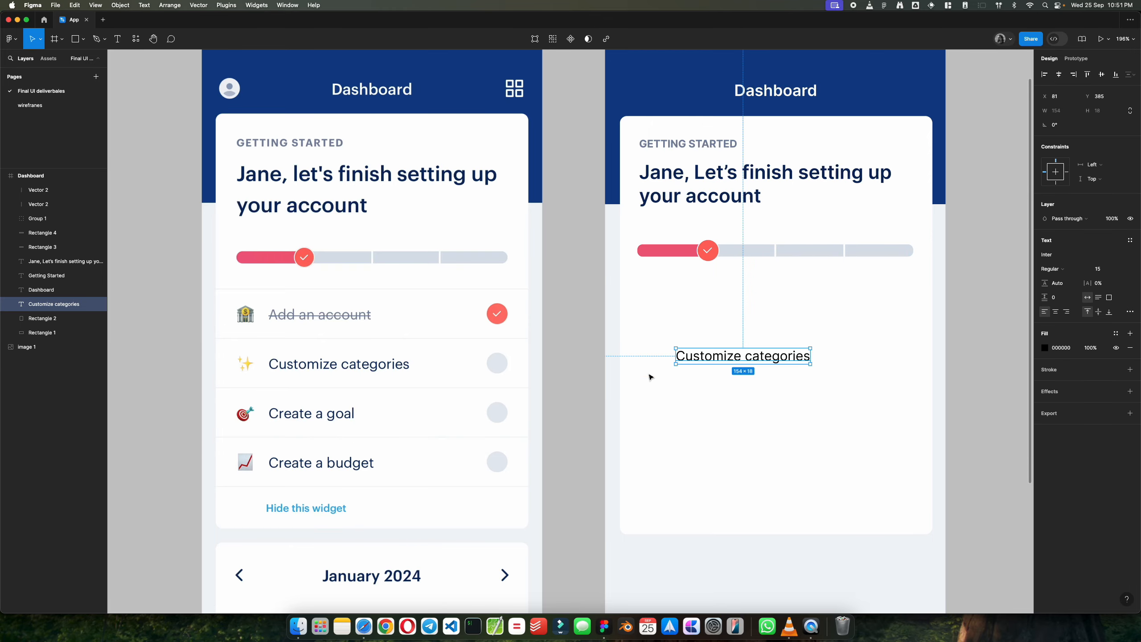
pyautogui.click(593, 354)
# Step: Duplicate the progress bar's red check badge to the far end of the "Customize categories" row, at about X 321, Y 381
pyautogui.scroll(3, 593, 354)
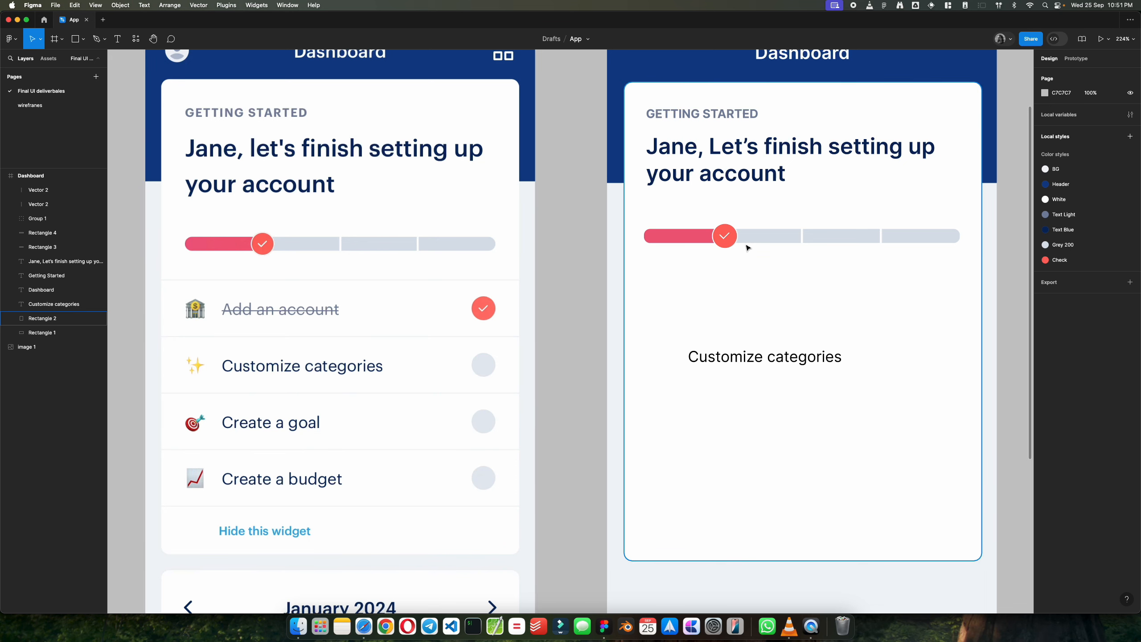
pyautogui.click(726, 235)
pyautogui.moveTo(731, 237); pyautogui.dragTo(948, 358)
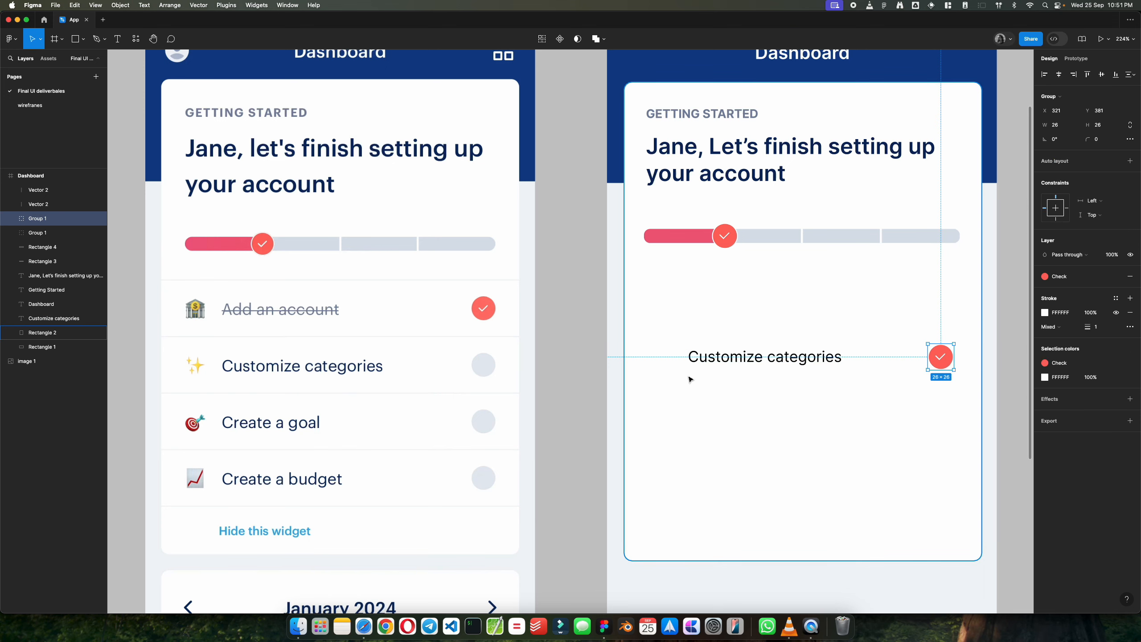
# Step: Duplicate the "Customize categories" text below and slightly left of the original, at about X 41, Y 422
pyautogui.click(583, 346)
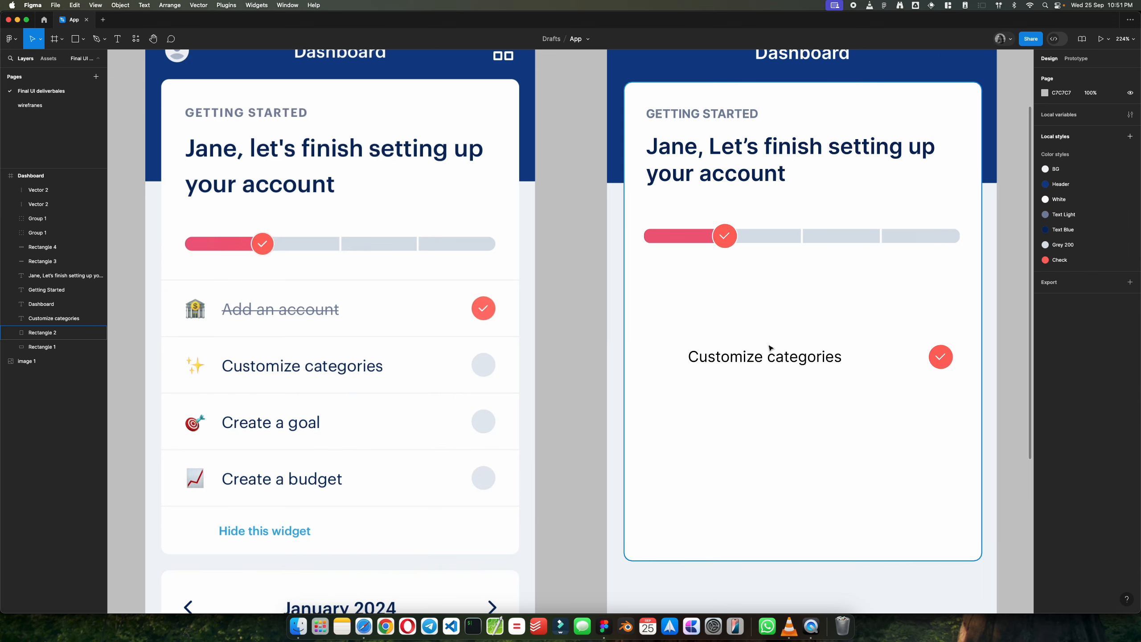
pyautogui.click(742, 360)
pyautogui.moveTo(742, 361); pyautogui.dragTo(705, 398)
# Step: Replace the lower "Customize categories" copy with a single bank emoji, searching the emoji picker for "money" and "bank"
pyautogui.doubleClick(696, 395)
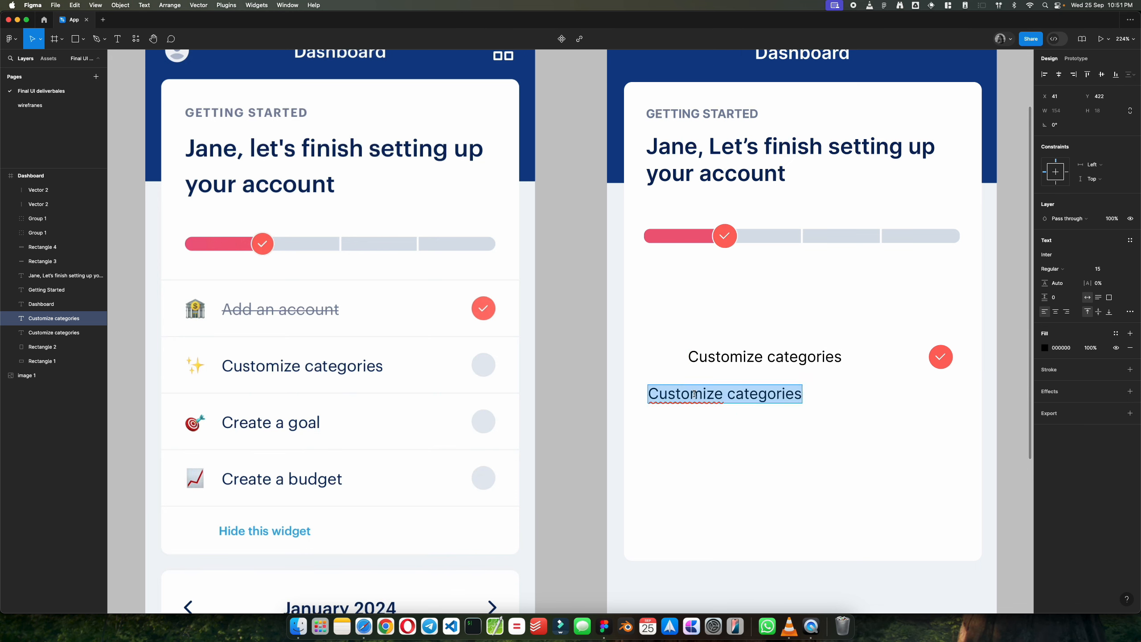
pyautogui.click(74, 5)
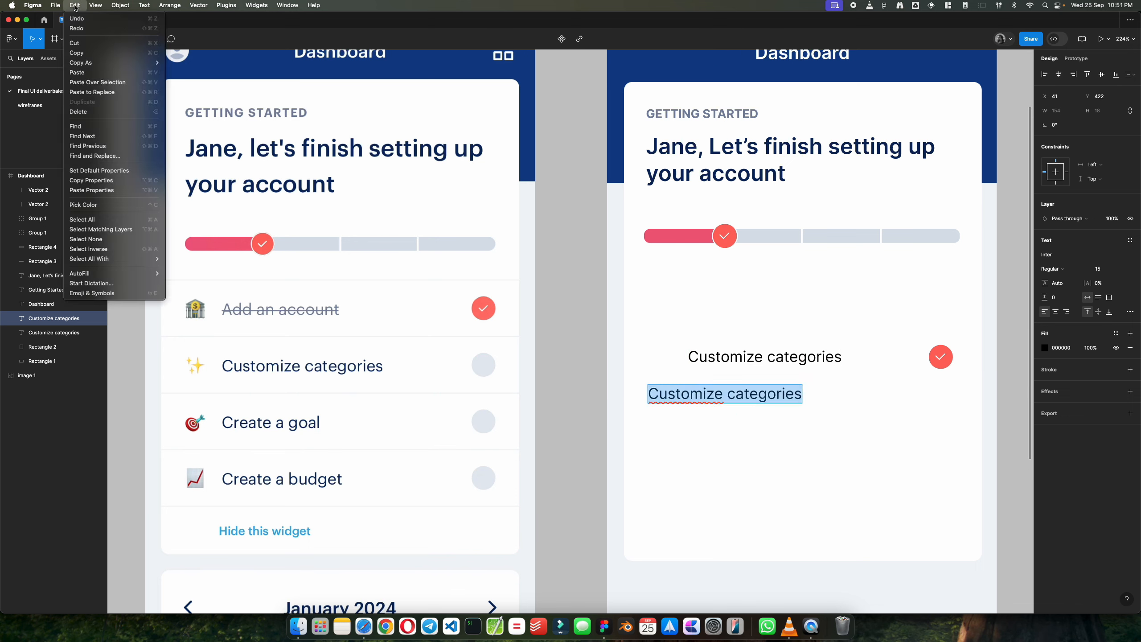
pyautogui.click(92, 293)
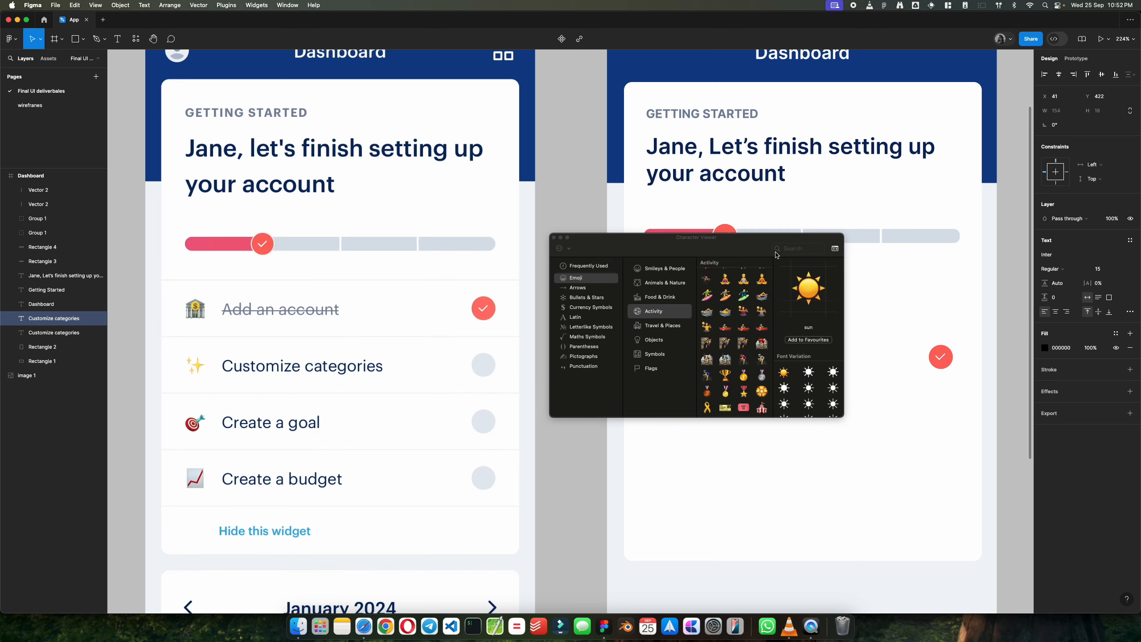
pyautogui.write('money')
pyautogui.moveTo(732, 242); pyautogui.dragTo(670, 122)
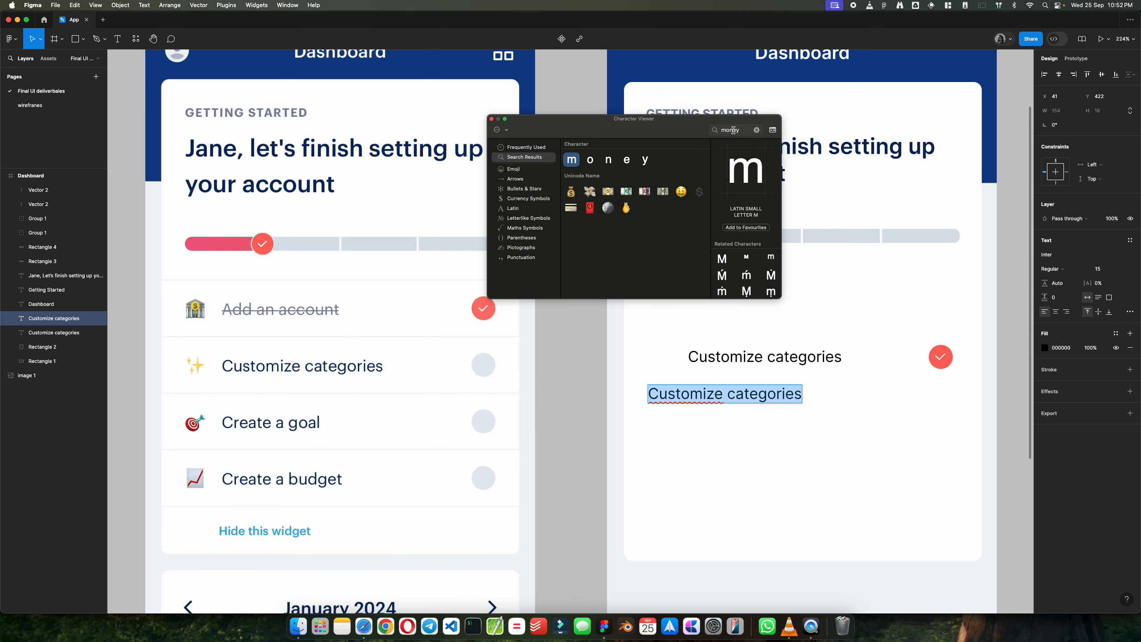
pyautogui.doubleClick(729, 130)
pyautogui.write('bank')
pyautogui.doubleClick(629, 193)
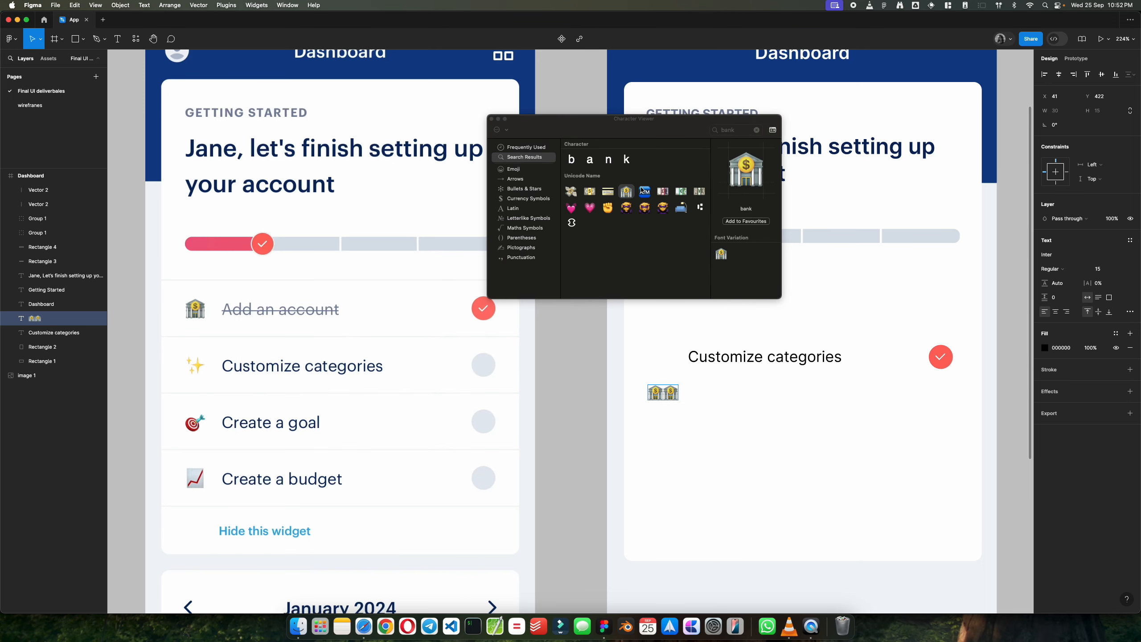
pyautogui.click(492, 119)
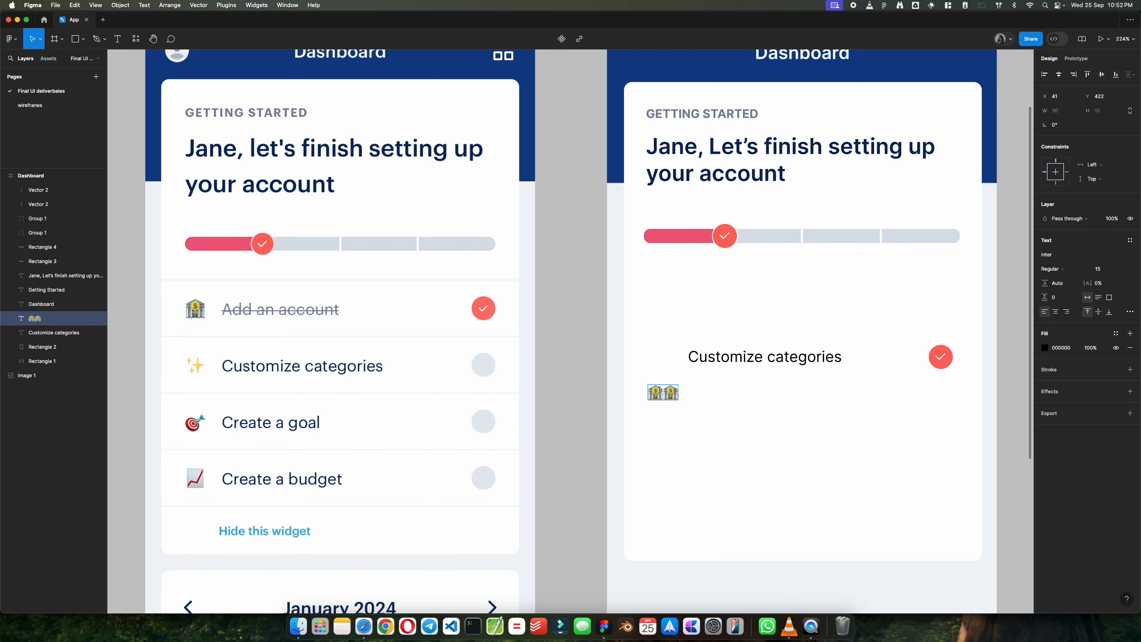
pyautogui.press('BackSpace')
# Step: Place the bank emoji before the "Customize categories" text at about X 49, Y 385, trying font size 20 and settling on 22
pyautogui.moveTo(659, 396); pyautogui.dragTo(668, 360)
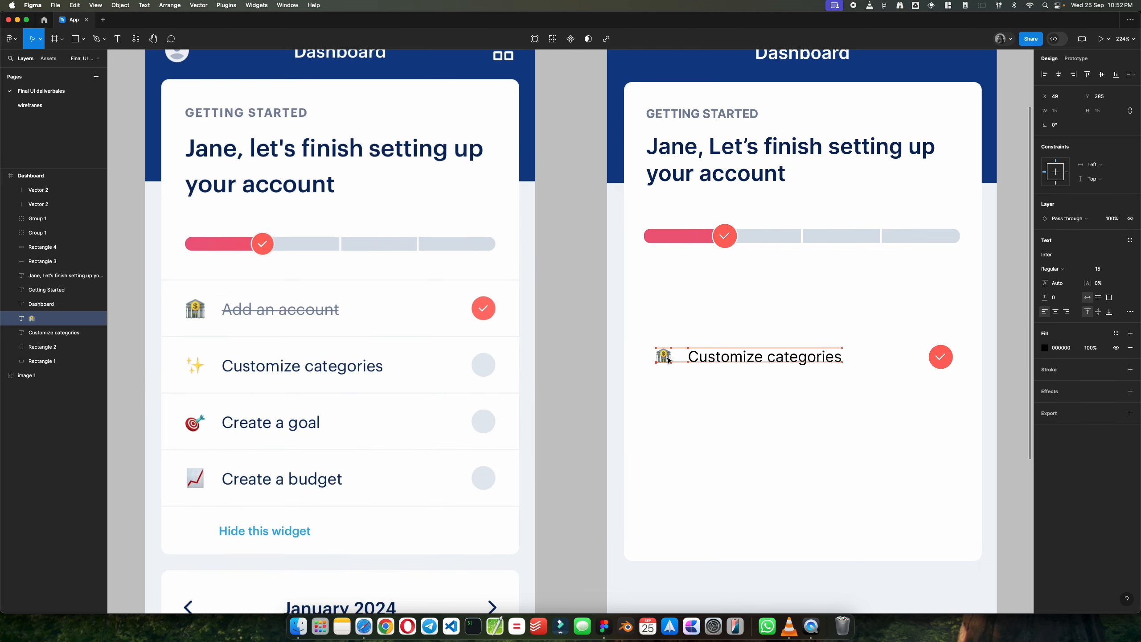
pyautogui.click(1102, 269)
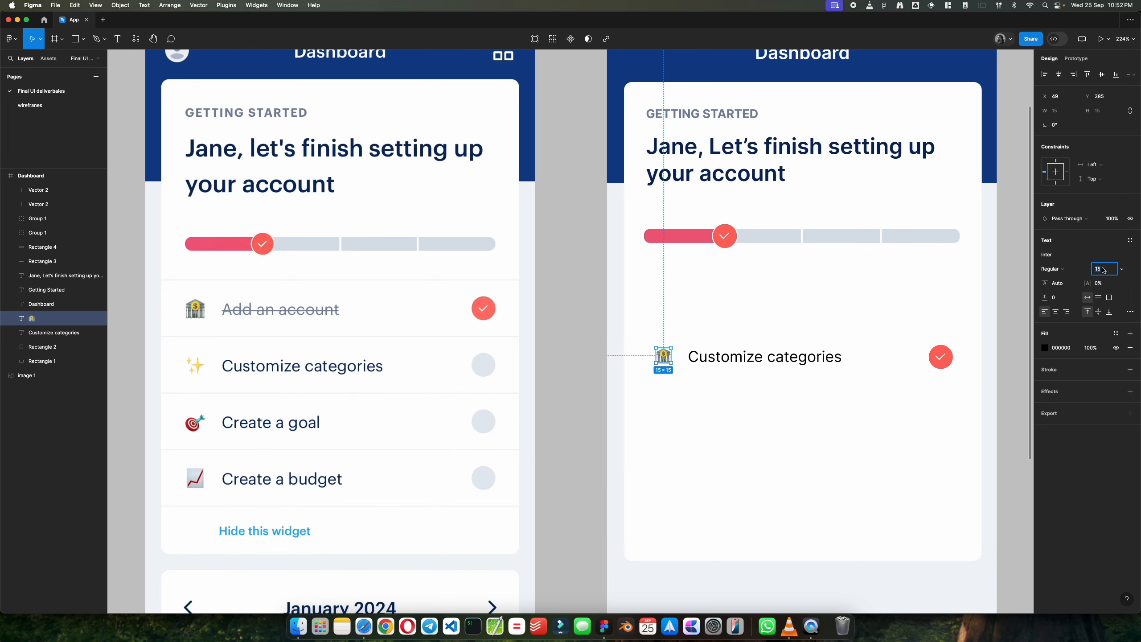
pyautogui.write('20')
pyautogui.press('Return')
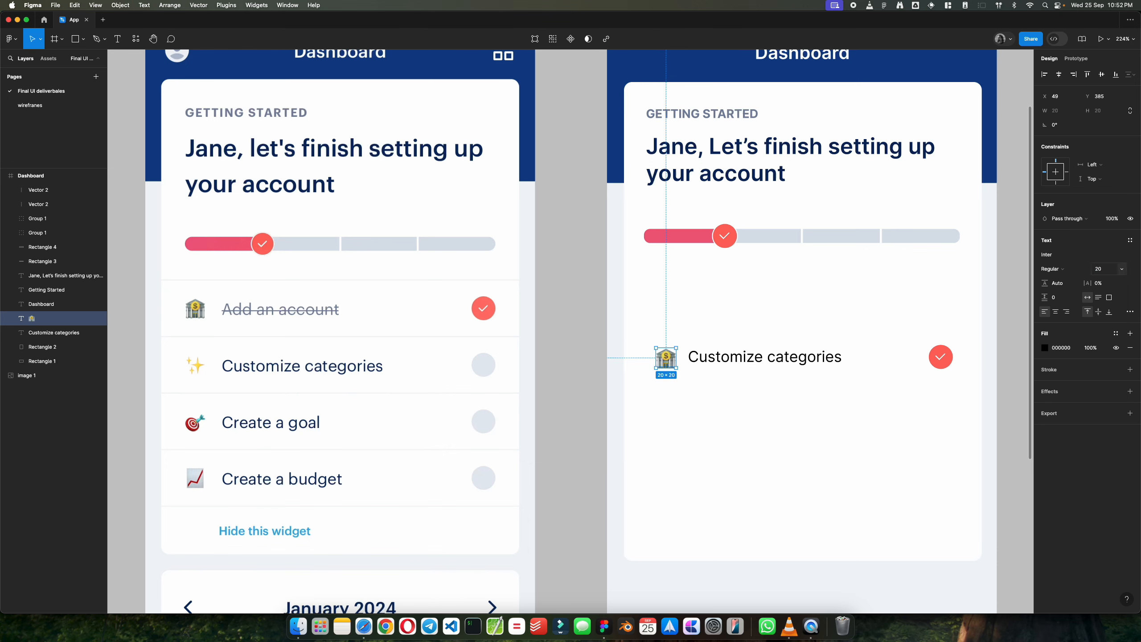
pyautogui.click(1106, 270)
pyautogui.write('22')
pyautogui.press('Return')
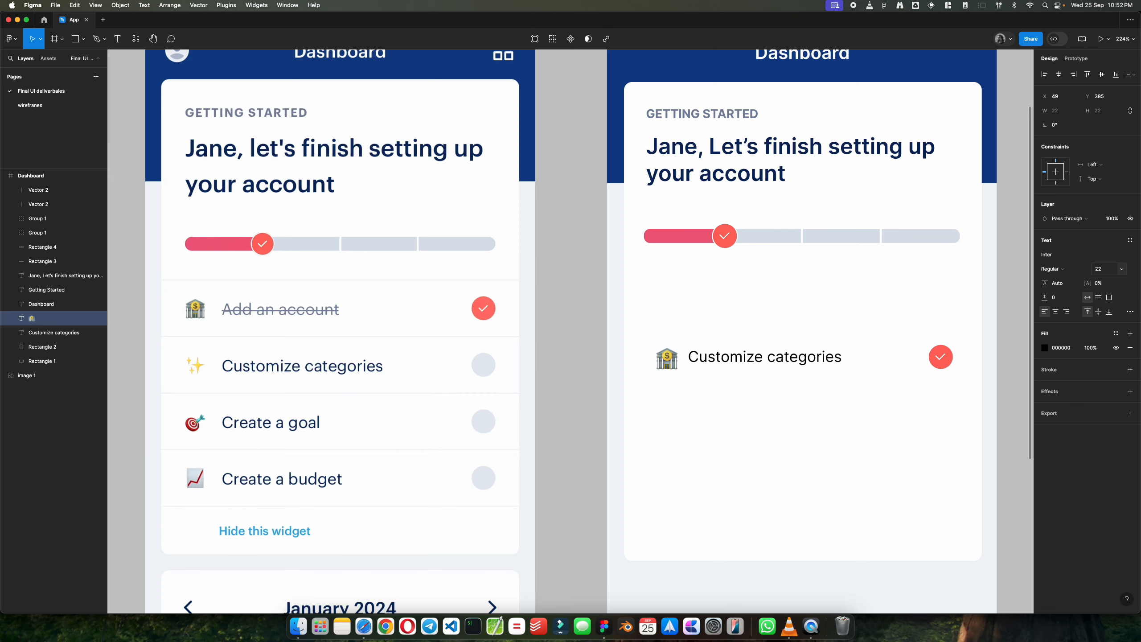
# Step: Move the bank emoji to about X 39, Y 369, and shift the "Customize categories" text and its check badge up and slightly right
pyautogui.moveTo(667, 361)
pyautogui.mouseDown()
pyautogui.moveTo(657, 344)
pyautogui.moveTo(666, 345)
pyautogui.mouseUp()
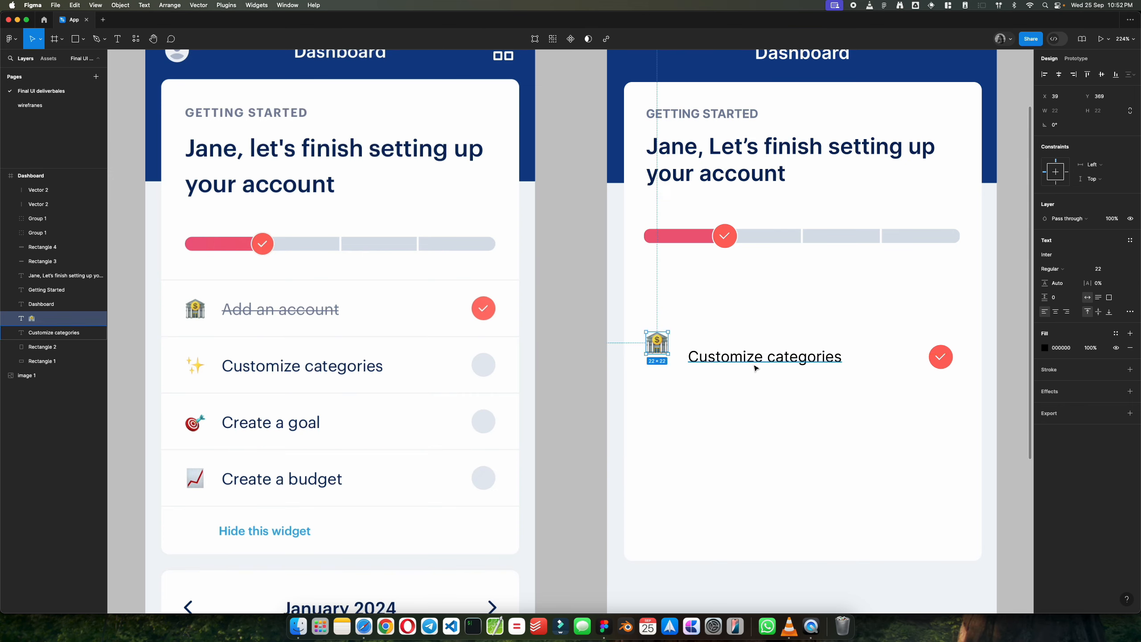
pyautogui.moveTo(753, 362); pyautogui.dragTo(758, 348)
pyautogui.scroll(-1, 758, 347)
pyautogui.press('Escape')
pyautogui.moveTo(948, 358); pyautogui.dragTo(953, 341)
pyautogui.click(658, 343)
pyautogui.keyDown('shift'); pyautogui.click(739, 344); pyautogui.keyUp('shift')
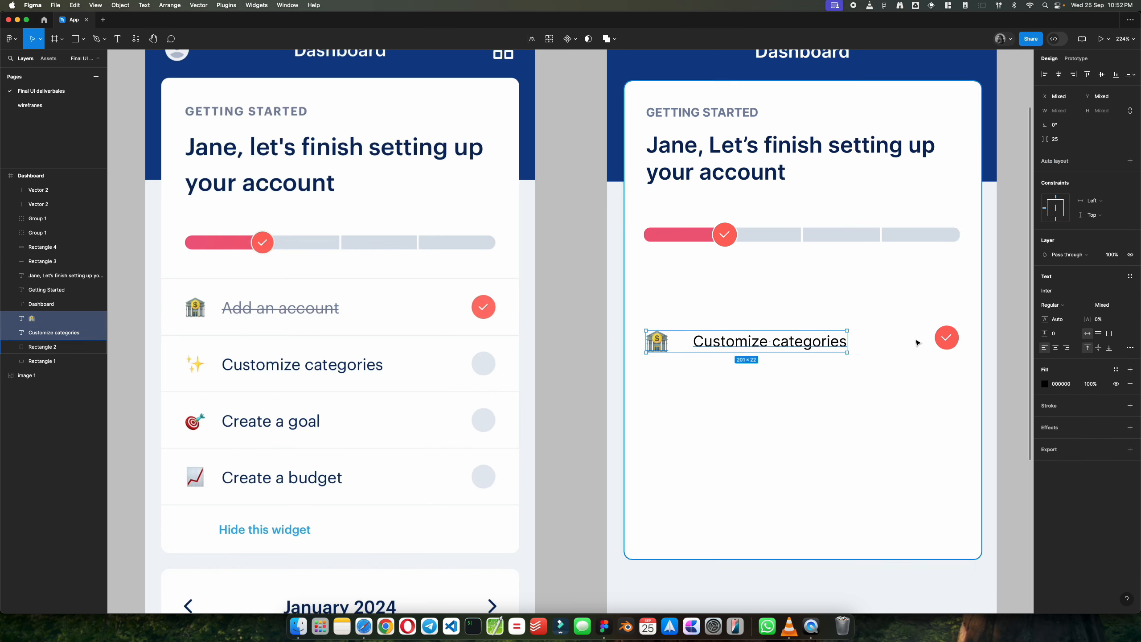
pyautogui.keyDown('shift'); pyautogui.click(947, 338); pyautogui.keyUp('shift')
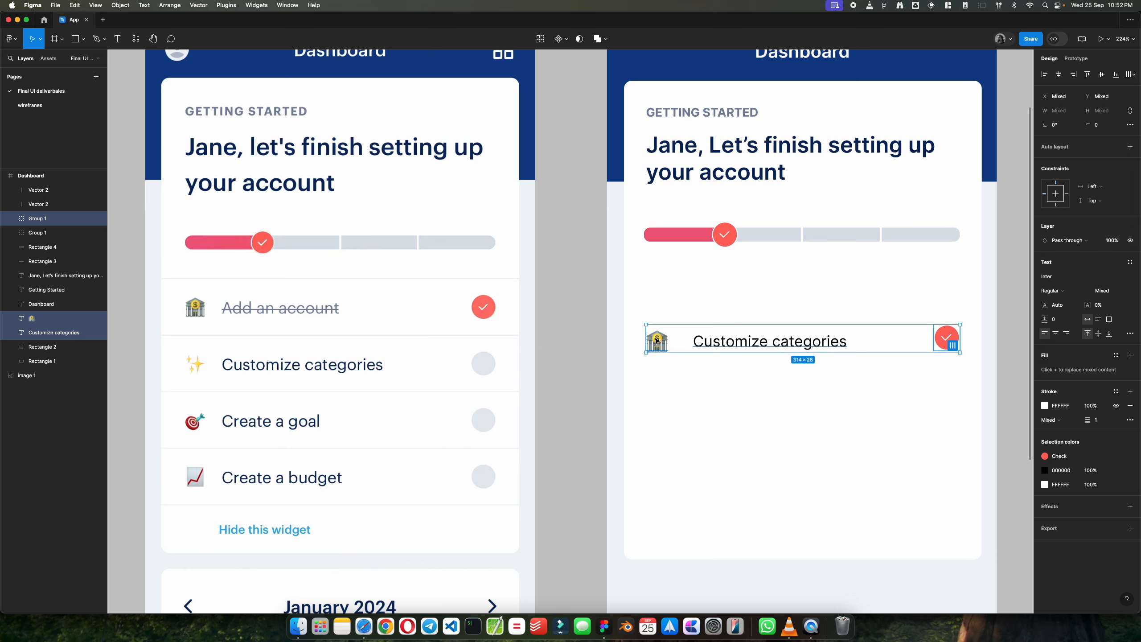
pyautogui.click(551, 382)
# Step: Select the row's bank emoji, "Customize categories" text and check badge together
pyautogui.click(658, 344)
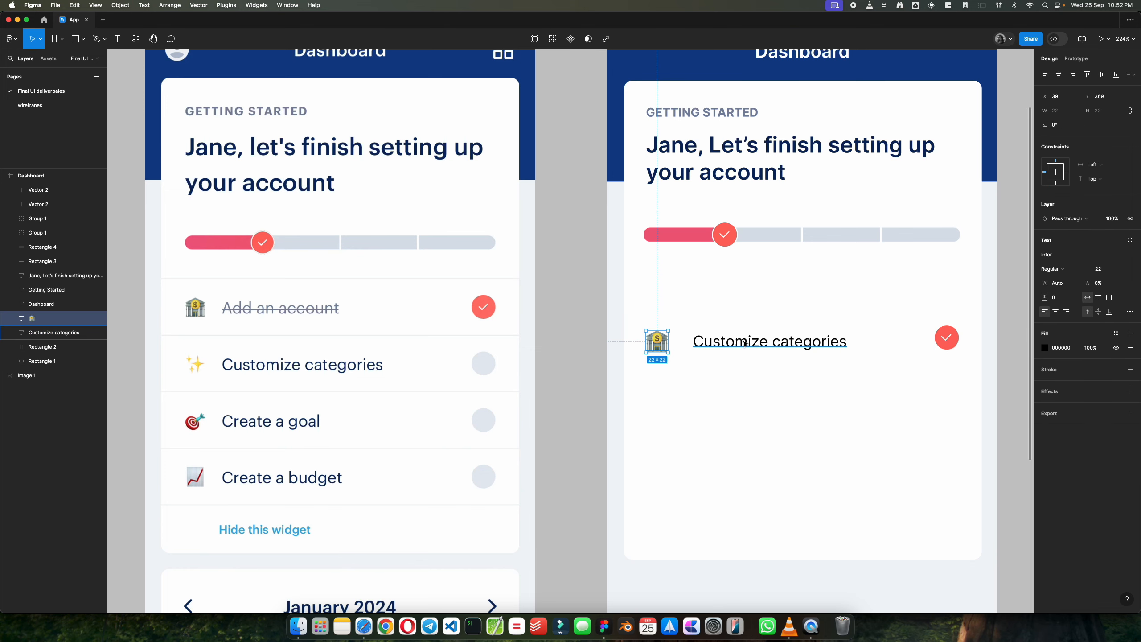
pyautogui.keyDown('shift'); pyautogui.click(755, 342); pyautogui.keyUp('shift')
pyautogui.keyDown('shift'); pyautogui.click(941, 334); pyautogui.keyUp('shift')
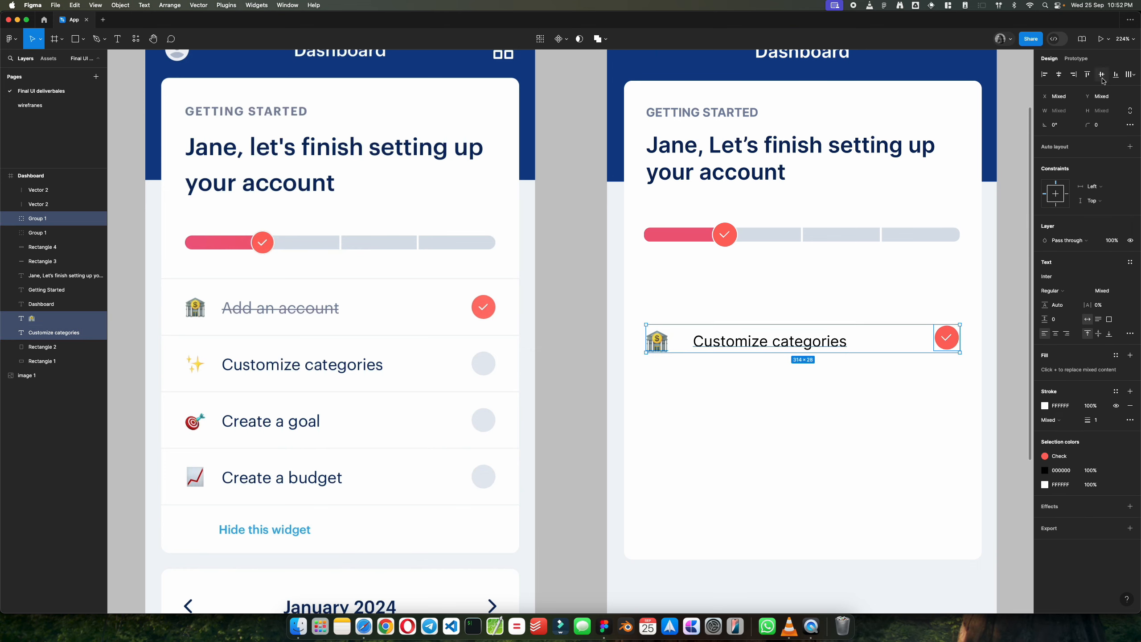
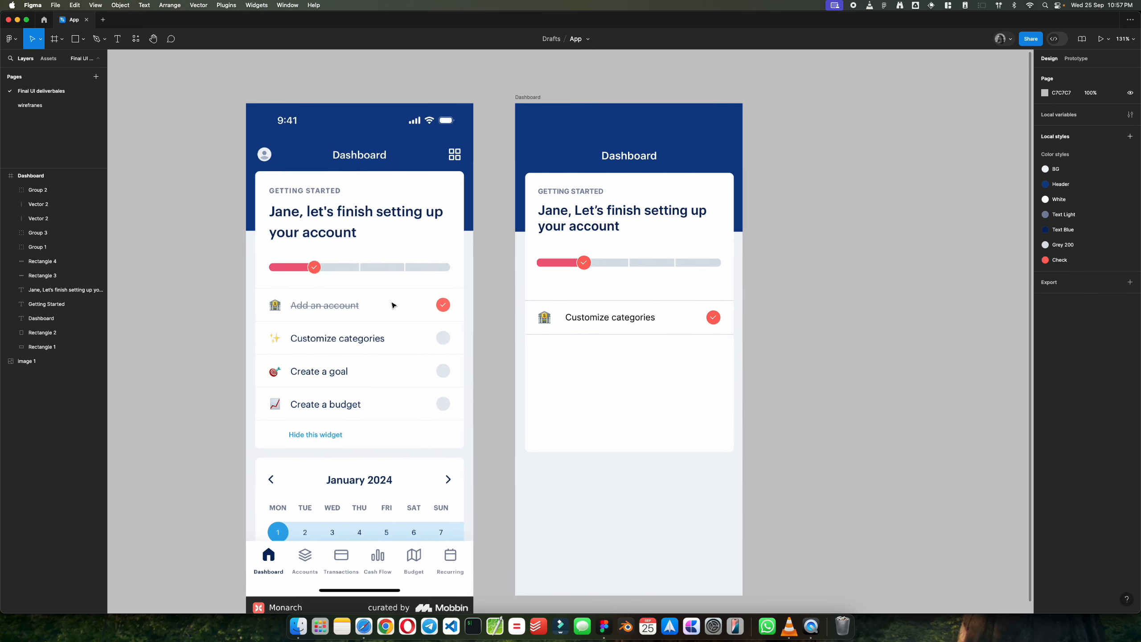
# Step: Move the "Customize categories" row contents together with their bordered box up, closer beneath the progress bar
pyautogui.hscroll(-3, 392, 306)
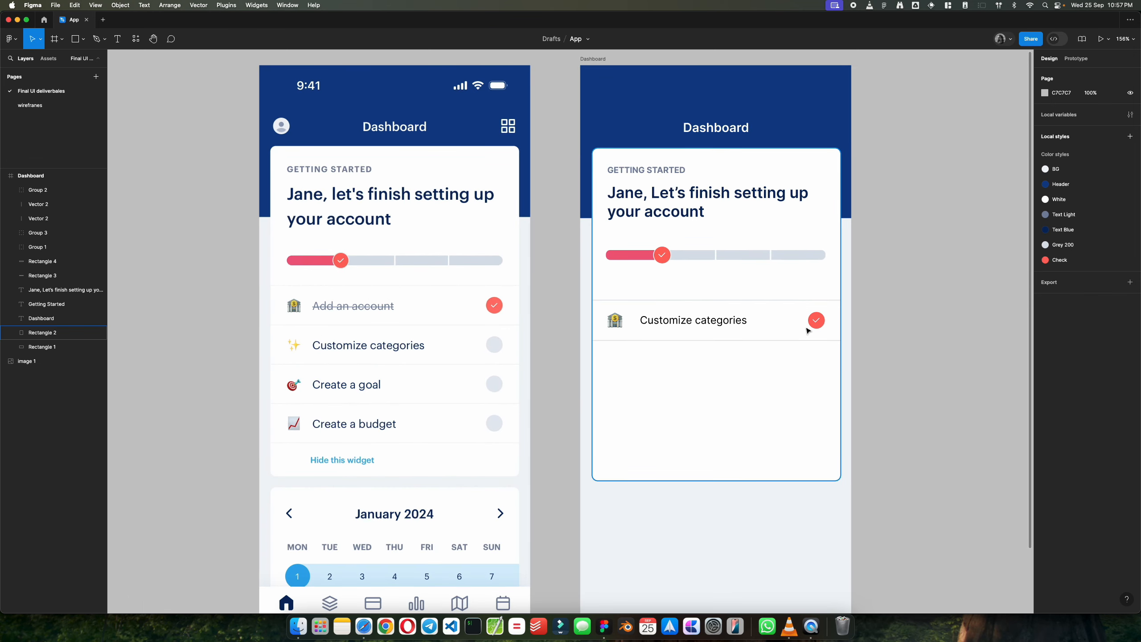
pyautogui.click(645, 317)
pyautogui.keyDown('shift'); pyautogui.click(646, 307); pyautogui.keyUp('shift')
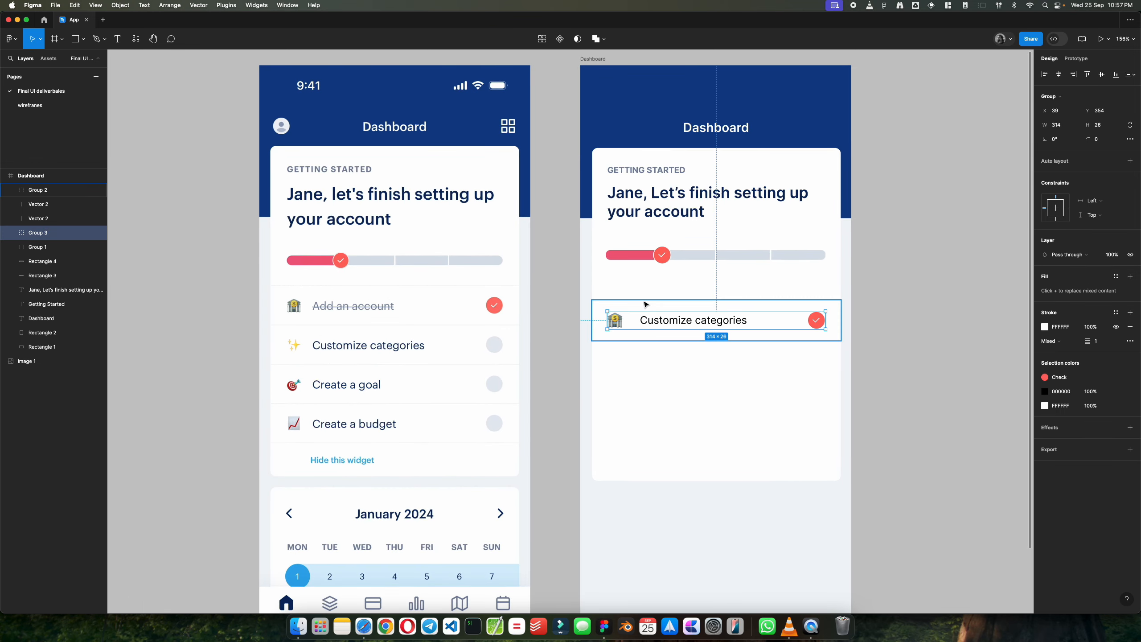
pyautogui.moveTo(647, 320); pyautogui.dragTo(668, 311)
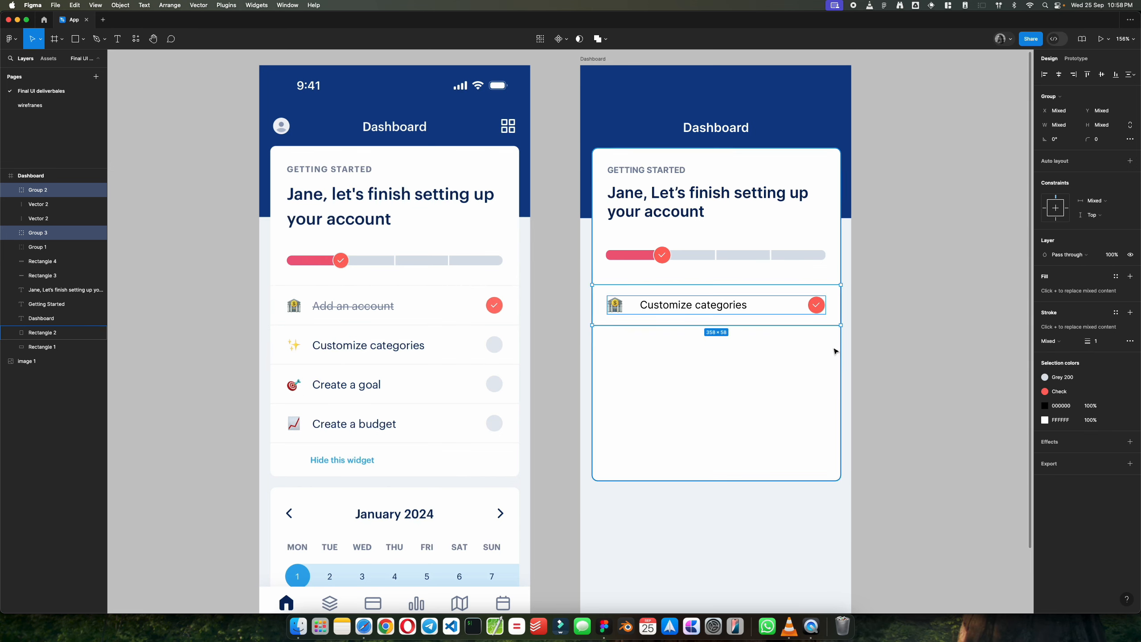
pyautogui.scroll(3, 668, 310)
pyautogui.click(921, 332)
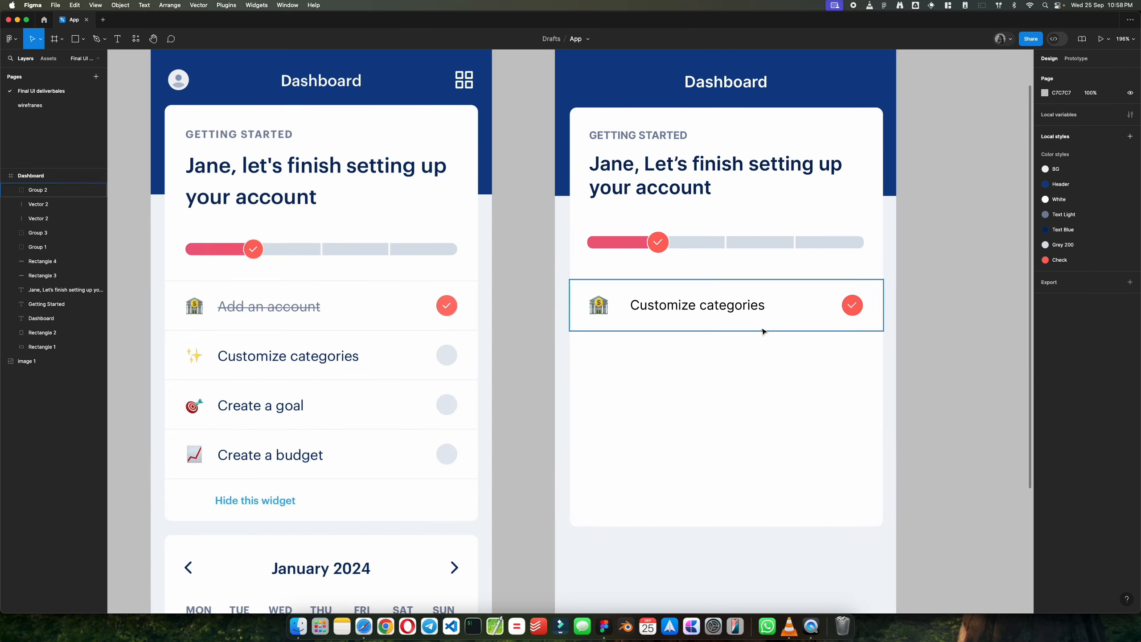
# Step: Duplicate the bordered "Customize categories" row three times downward to make four evenly stacked rows
pyautogui.click(763, 331)
pyautogui.keyDown('shift'); pyautogui.click(660, 309); pyautogui.keyUp('shift')
pyautogui.rightClick(601, 287)
pyautogui.click(704, 309)
pyautogui.keyDown('alt'); pyautogui.moveTo(704, 308); pyautogui.dragTo(734, 464); pyautogui.keyUp('alt')
pyautogui.click(943, 380)
pyautogui.scroll(-4, 943, 380)
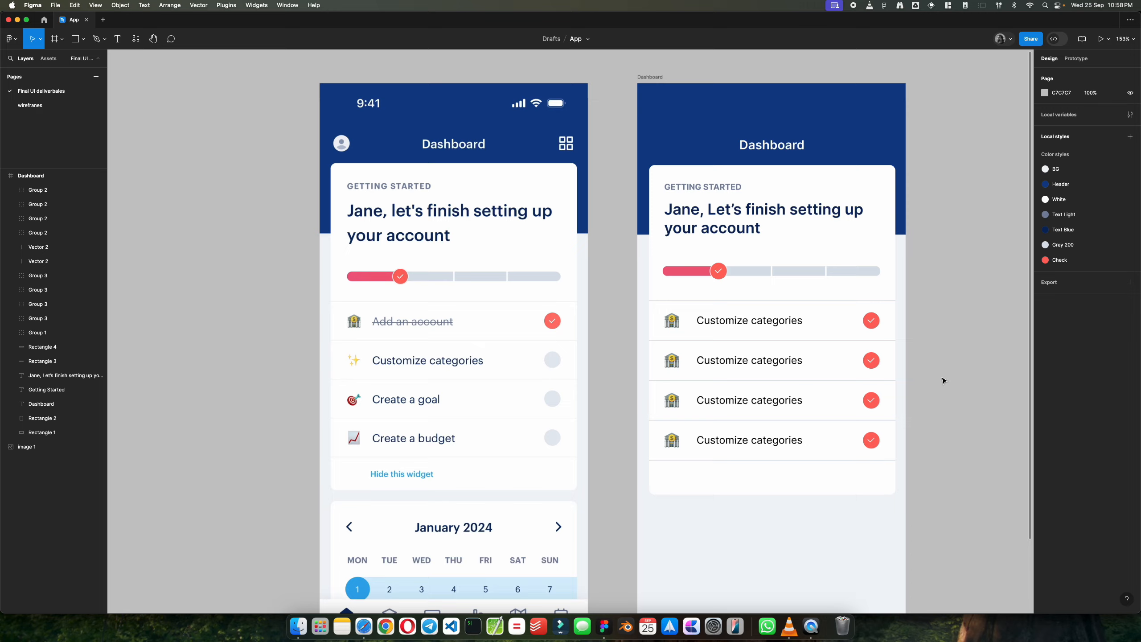
# Step: Change the first checklist row's text to "Add an account"
pyautogui.scroll(3, 658, 316)
pyautogui.doubleClick(764, 330)
pyautogui.write('Add an account')
pyautogui.press('Escape')
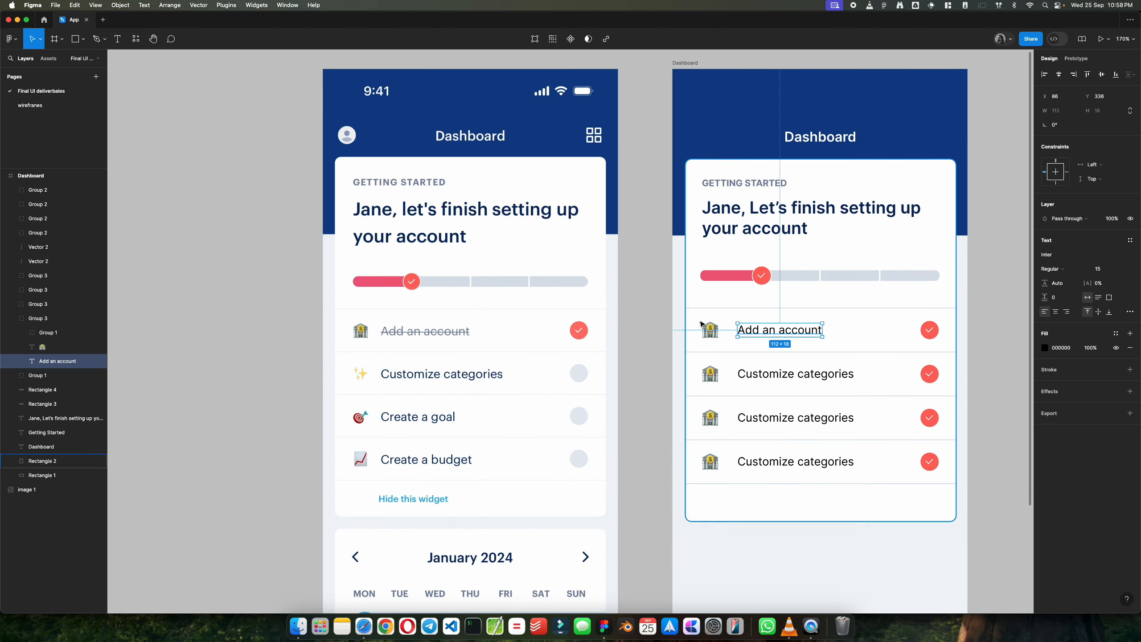
# Step: Strike through the "Add an account" text and apply the Text Light colour style to it
pyautogui.click(144, 5)
pyautogui.click(170, 58)
pyautogui.click(1117, 334)
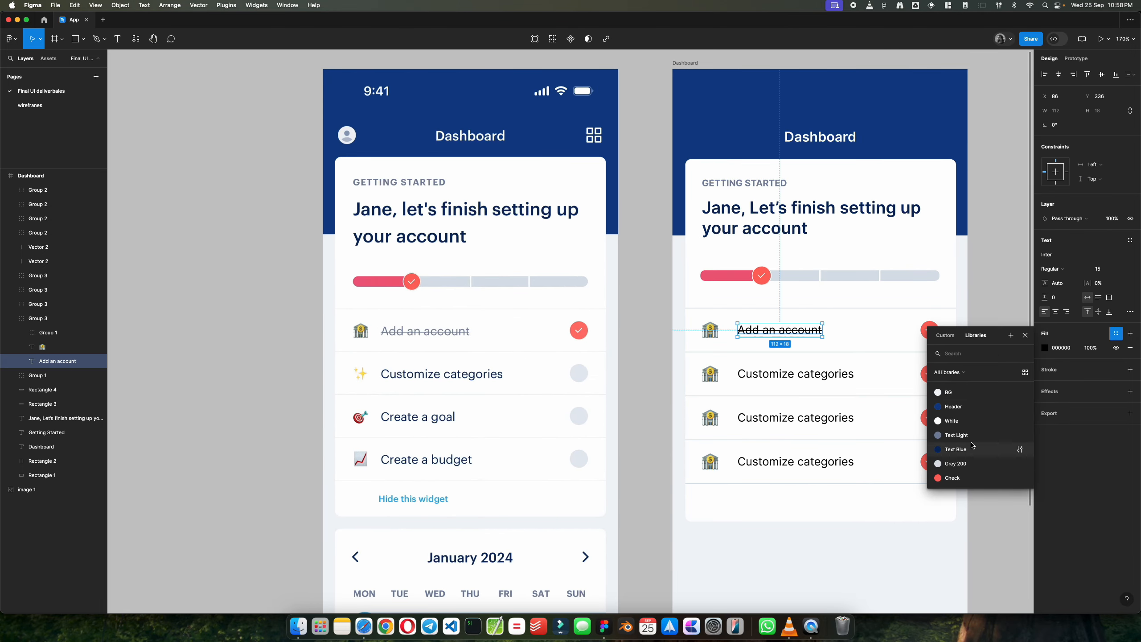
pyautogui.click(972, 436)
pyautogui.click(991, 402)
# Step: Delete the white check marks from the badges of the three lower checklist rows
pyautogui.hscroll(2, 991, 402)
pyautogui.scroll(-1, 991, 401)
pyautogui.keyDown('super'); pyautogui.click(901, 359); pyautogui.keyUp('super')
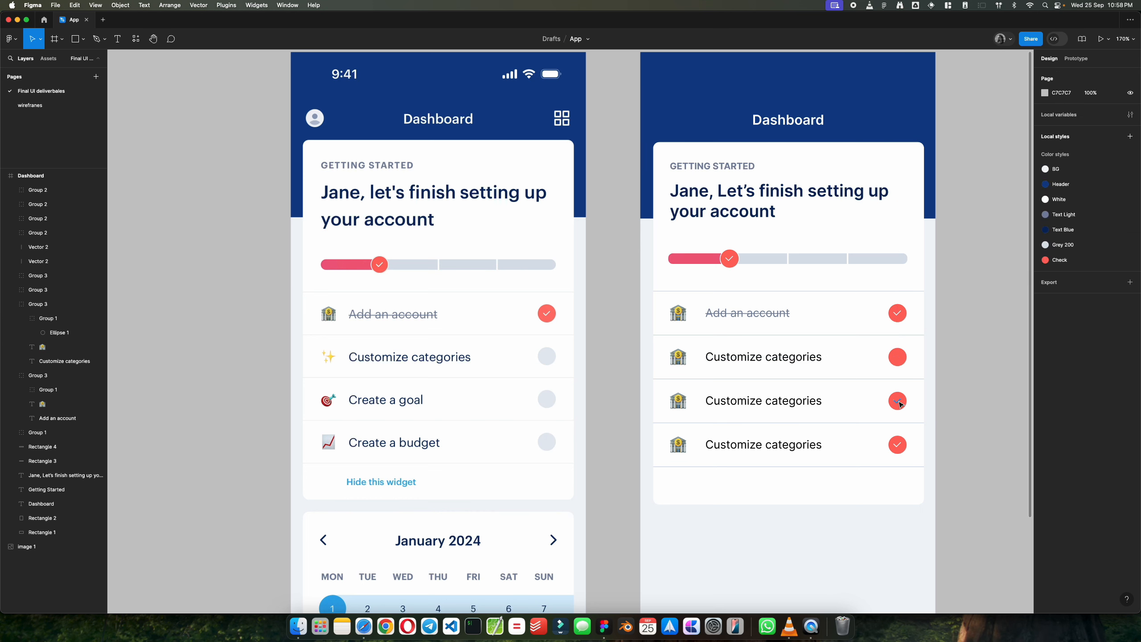
pyautogui.moveTo(901, 360); pyautogui.dragTo(901, 448)
pyautogui.press('Delete')
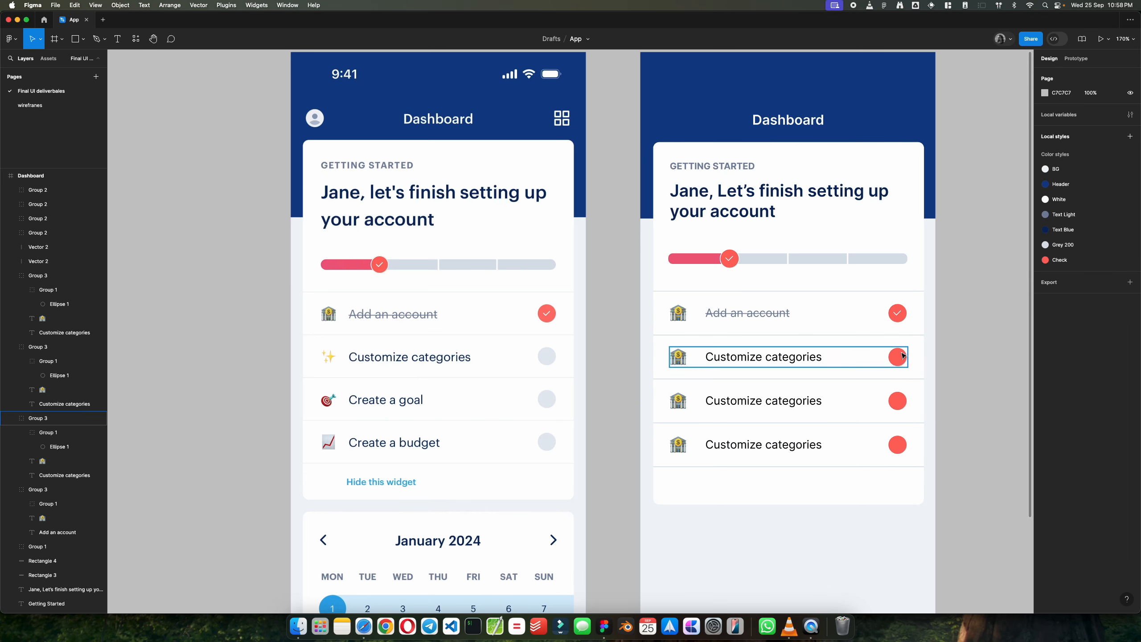
# Step: Fill the second row's badge circle with the light grey sampled from the progress bar
pyautogui.keyDown('super'); pyautogui.click(898, 358); pyautogui.keyUp('super')
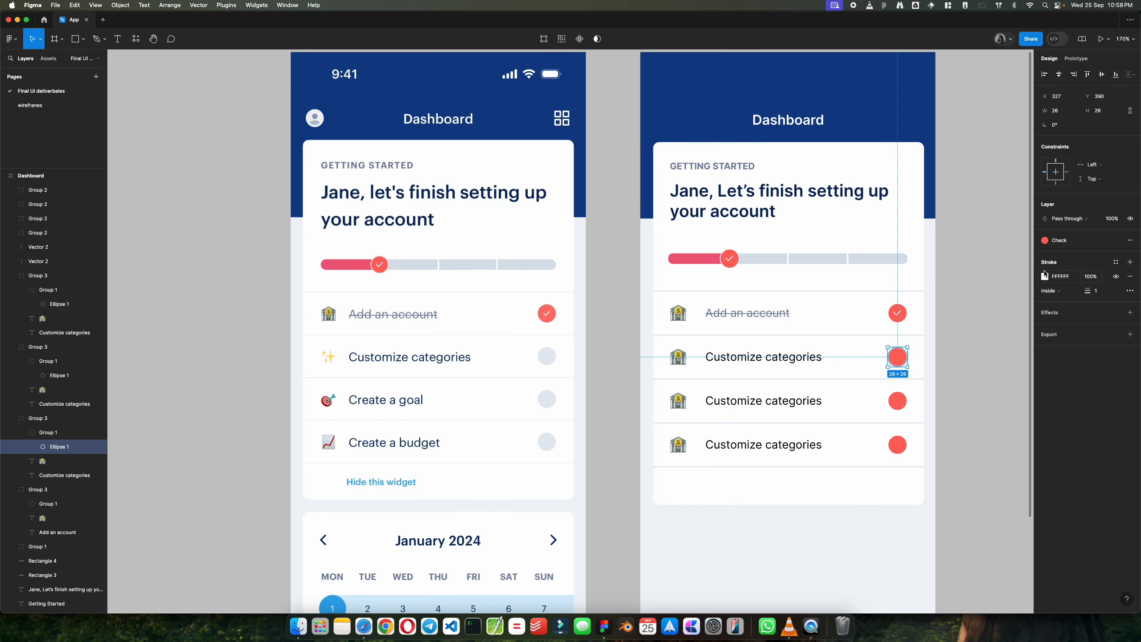
pyautogui.click(1116, 262)
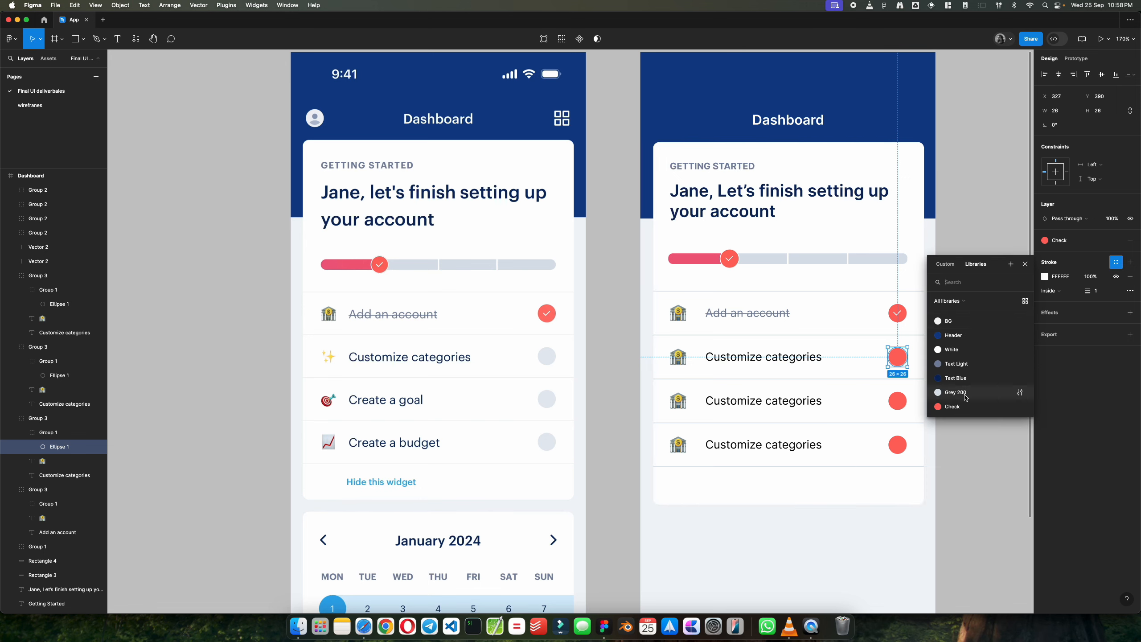
pyautogui.press('Escape')
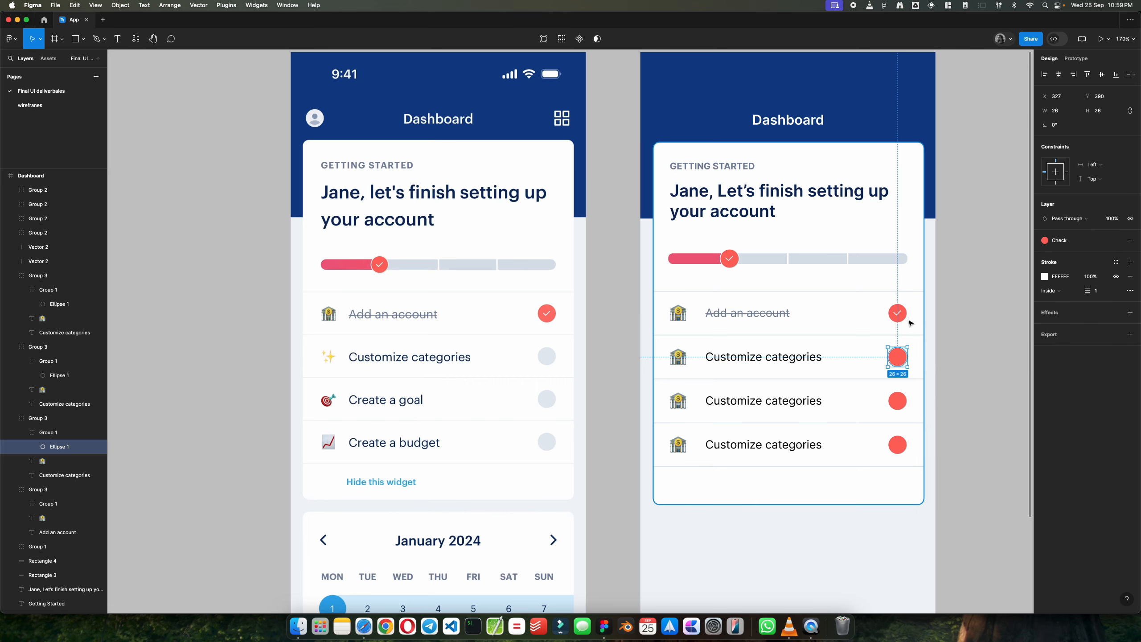
pyautogui.press('i')
pyautogui.click(872, 260)
pyautogui.click(952, 344)
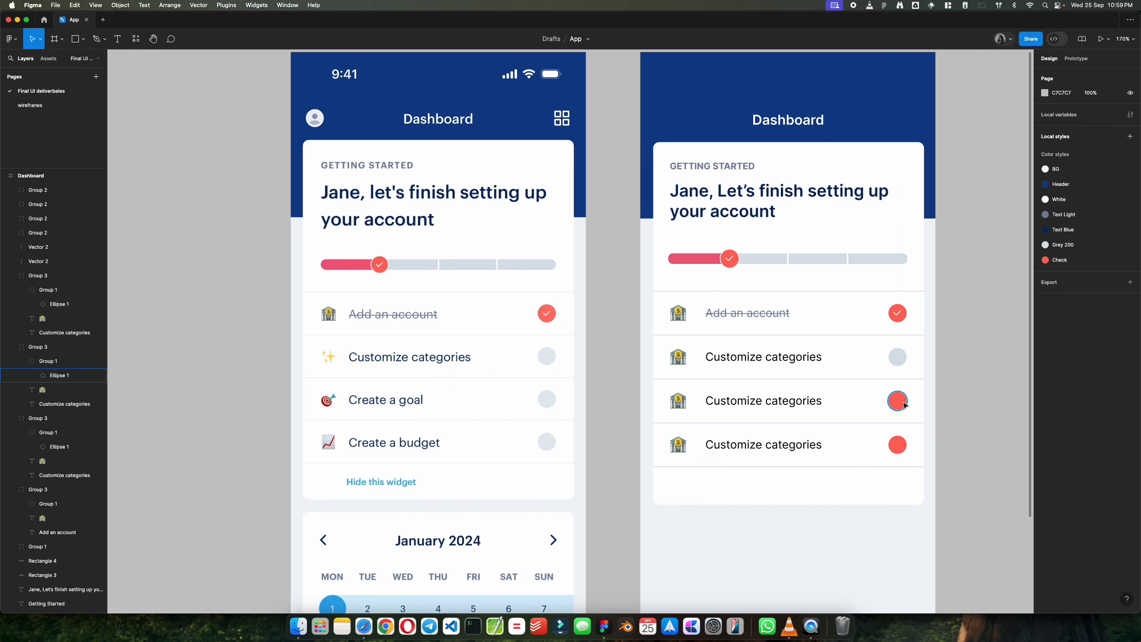
# Step: Fill the third and fourth rows' badge circles with the same grey sampled from the progress bar
pyautogui.click(905, 405)
pyautogui.press('i')
pyautogui.click(874, 259)
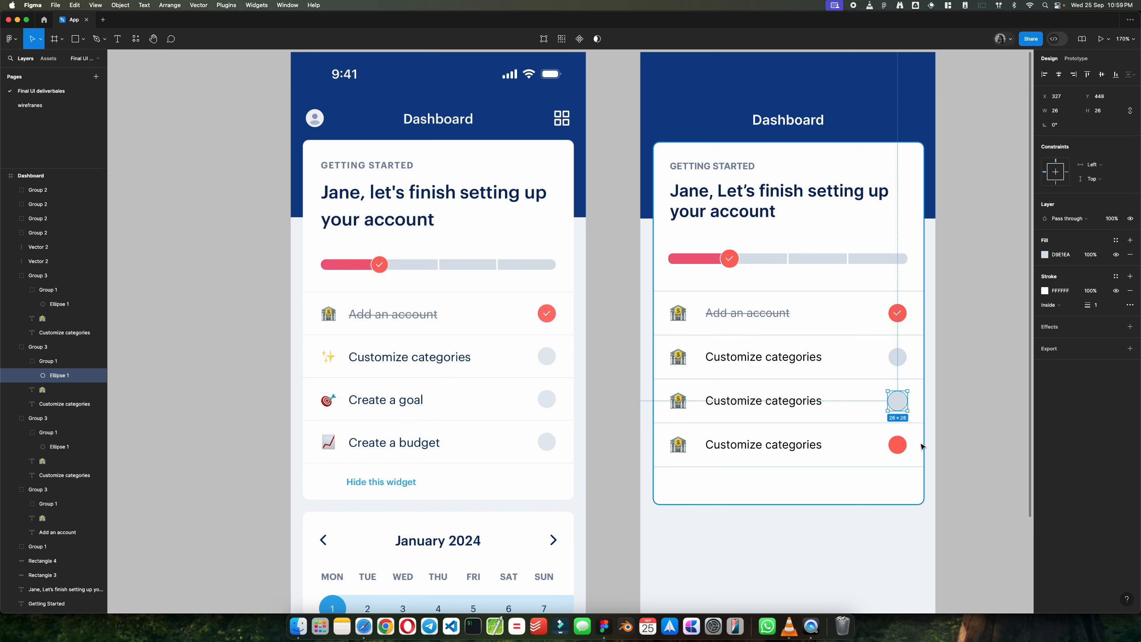
pyautogui.click(897, 445)
pyautogui.press('i')
pyautogui.click(877, 259)
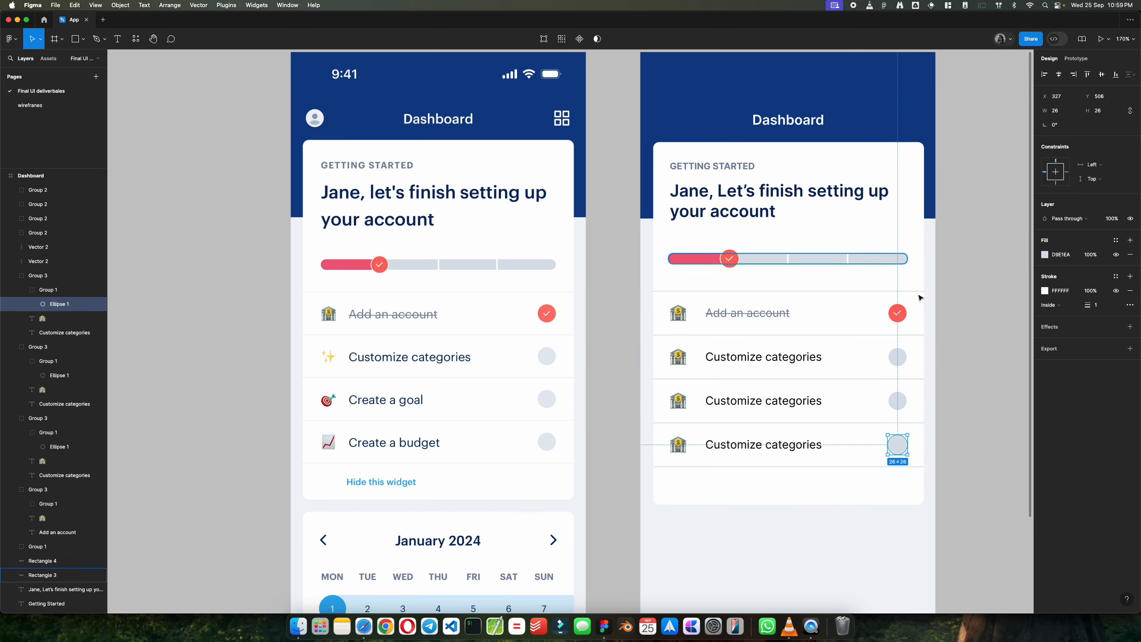
pyautogui.click(981, 390)
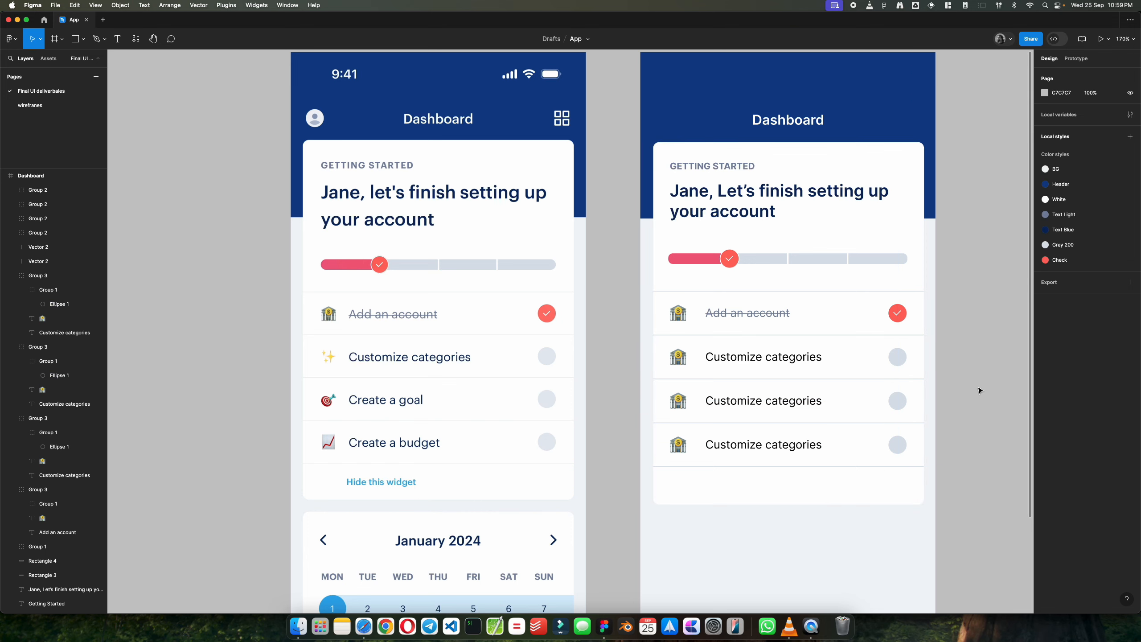
# Step: Change the third row's text to "Create a goal" and the fourth row's text to "Create a budget"
pyautogui.doubleClick(732, 404)
pyautogui.write('Cra')
pyautogui.doubleClick(737, 445)
pyautogui.write('Cr')
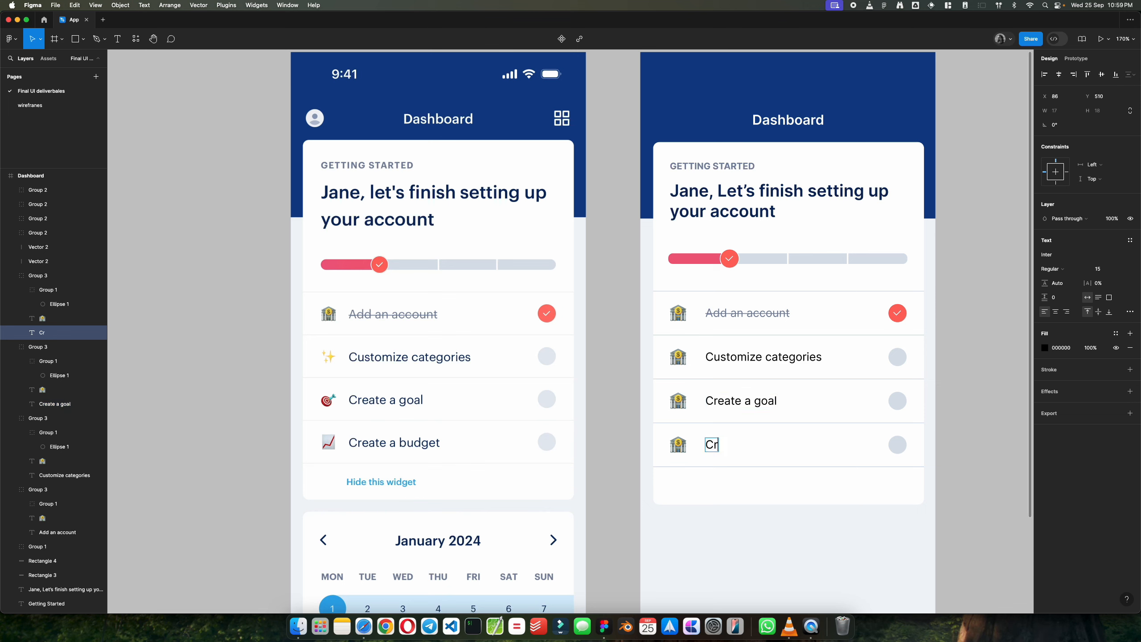
pyautogui.write('eate a budget')
pyautogui.click(959, 419)
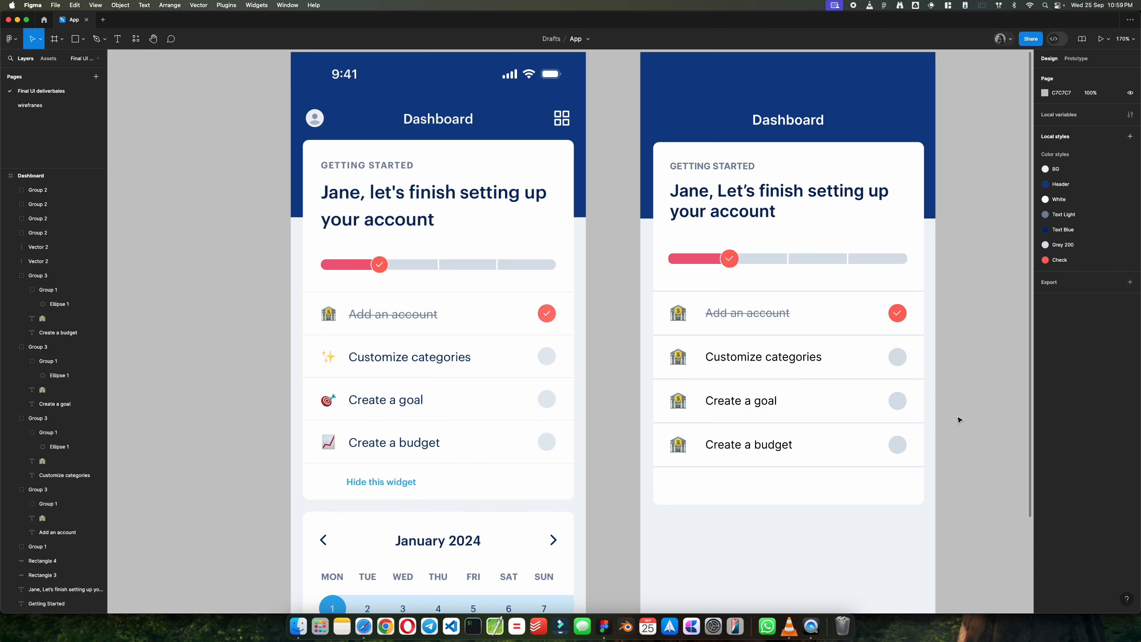
# Step: Check the reference and heading text colours, and apply the Text Blue style to the "Customize categories" text
pyautogui.click(737, 445)
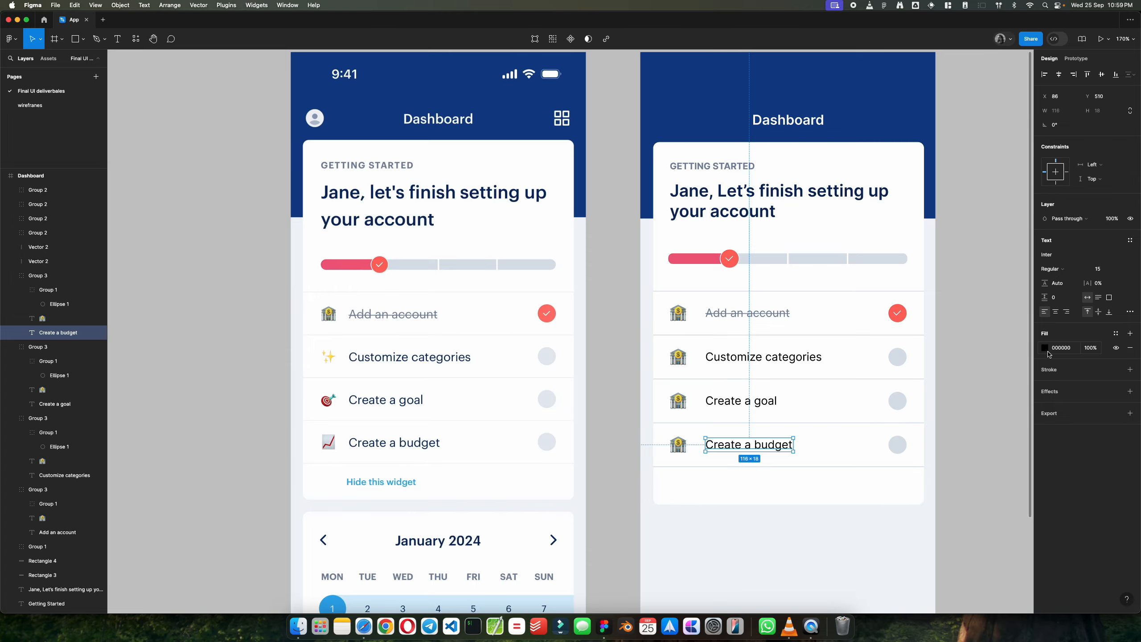
pyautogui.scroll(10, 349, 458)
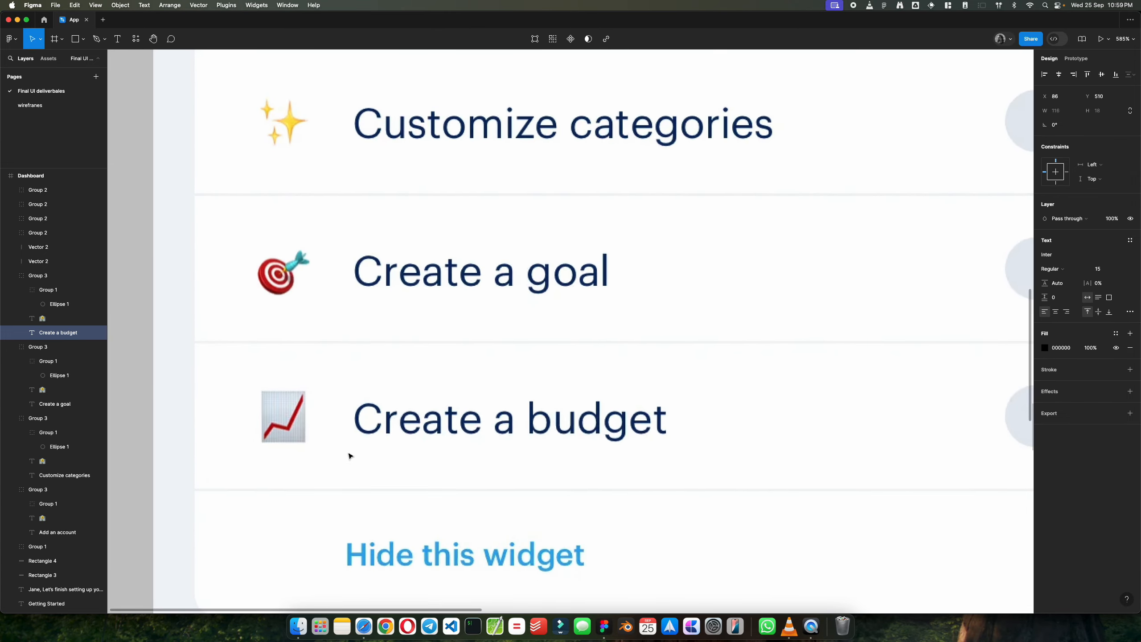
pyautogui.scroll(-10, 349, 457)
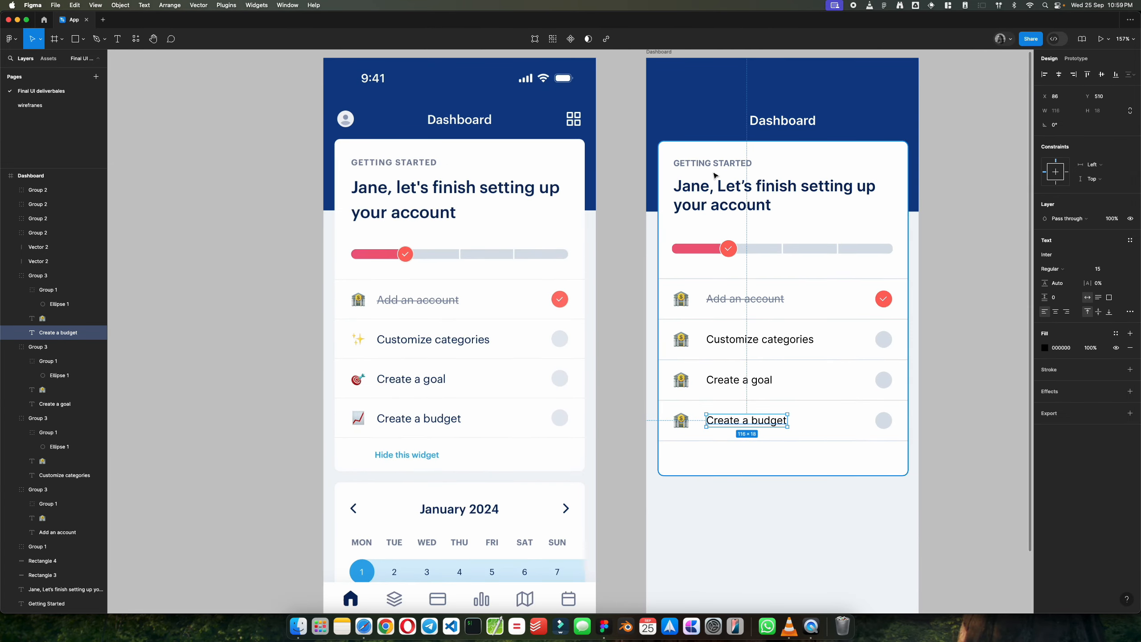
pyautogui.scroll(2, 716, 175)
pyautogui.click(719, 192)
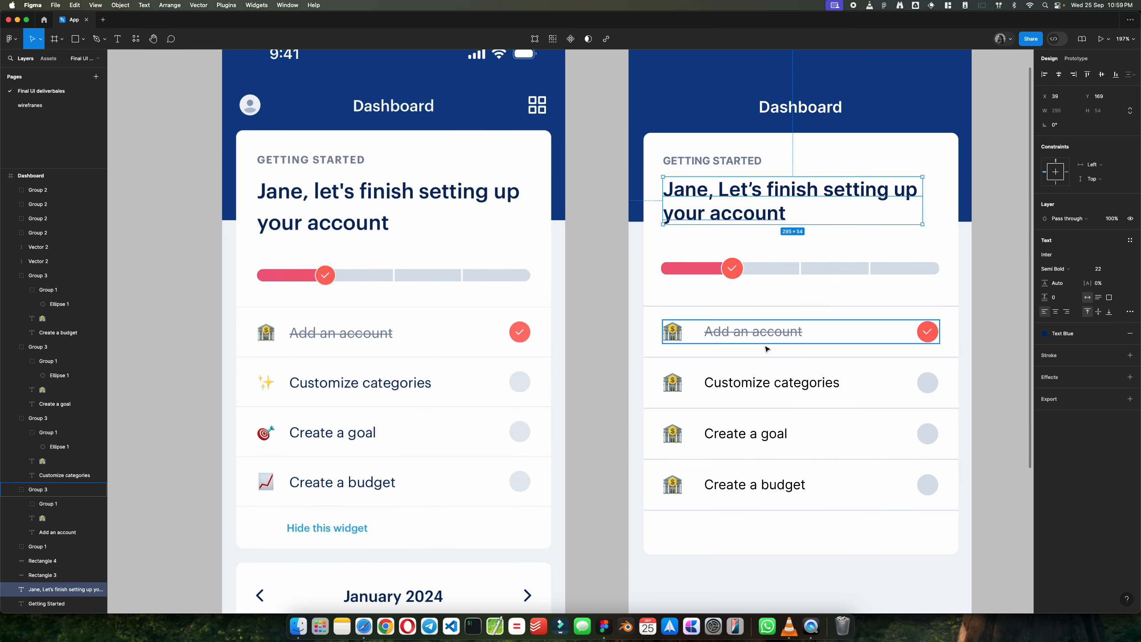
pyautogui.click(764, 383)
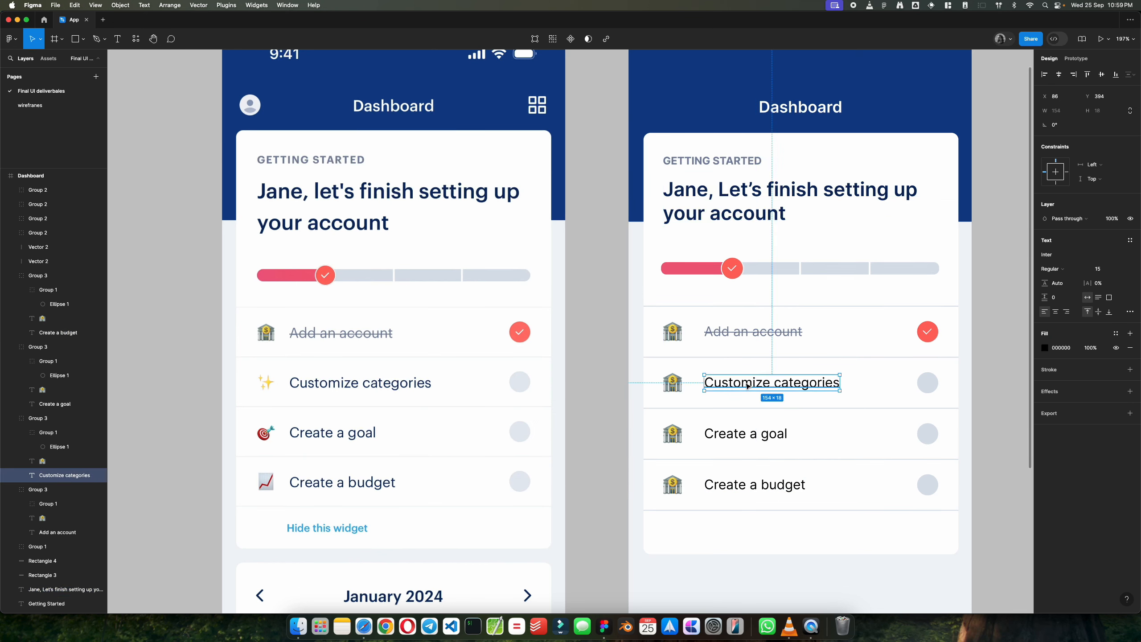
pyautogui.click(1117, 335)
pyautogui.click(959, 453)
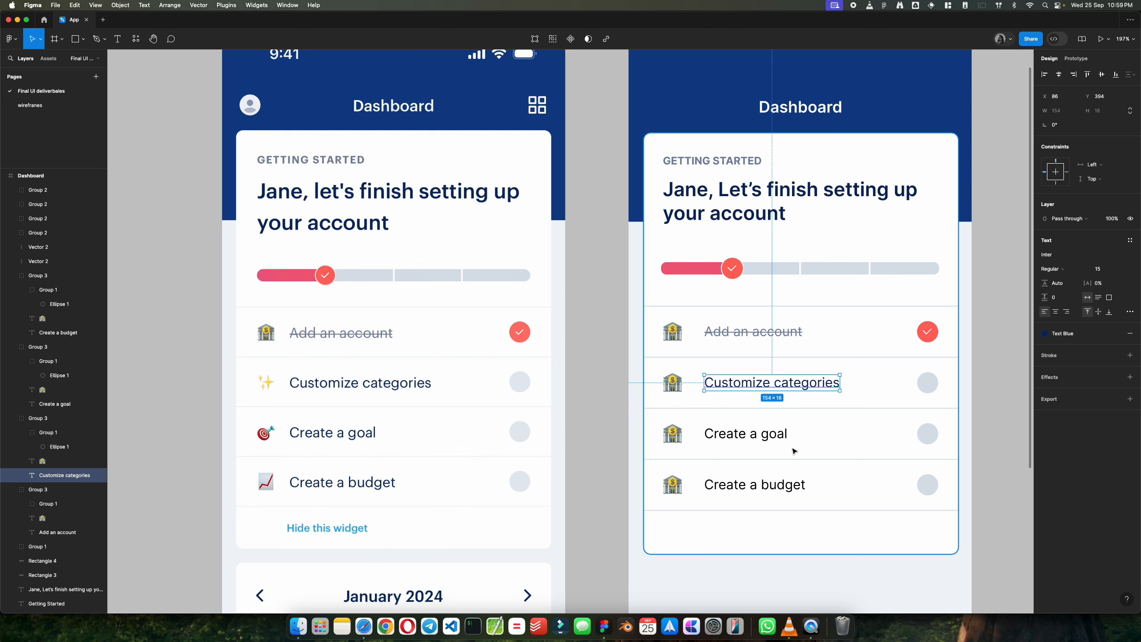
# Step: Apply the Text Blue colour style to the "Create a goal" and "Create a budget" texts
pyautogui.click(763, 434)
pyautogui.click(1118, 335)
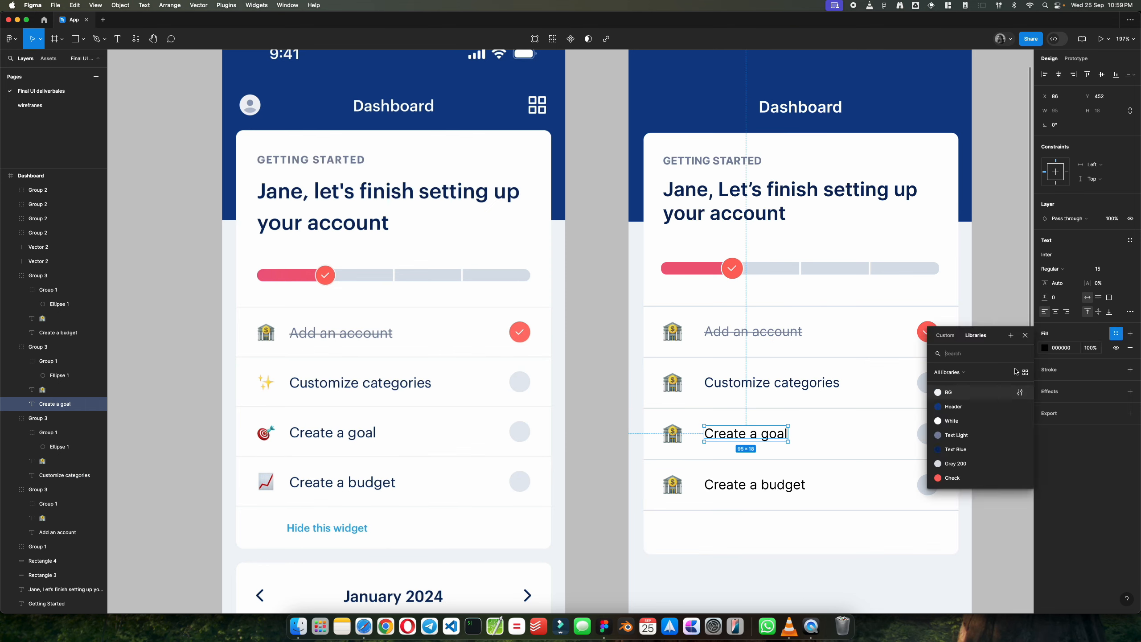
pyautogui.click(961, 452)
pyautogui.click(755, 489)
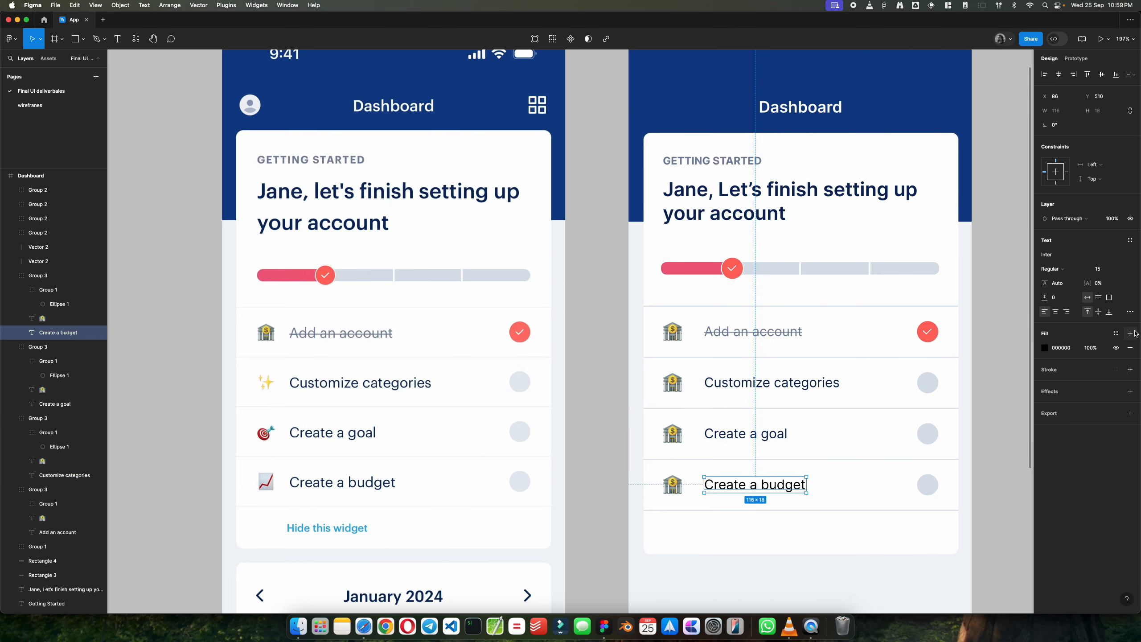
pyautogui.click(1116, 334)
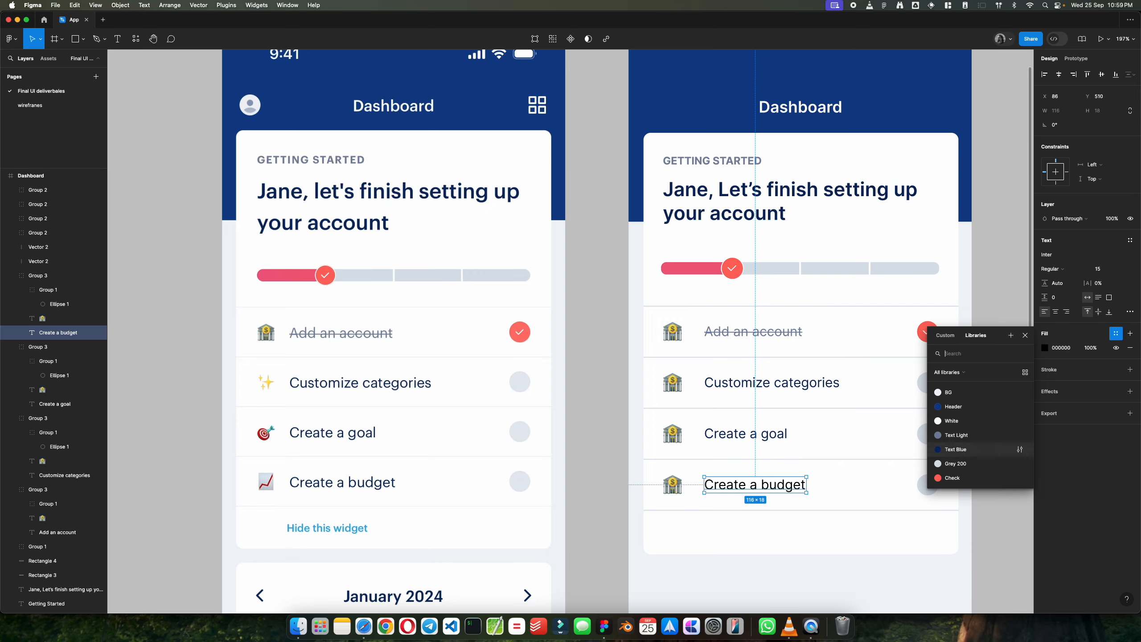
pyautogui.click(991, 414)
pyautogui.click(991, 415)
# Step: Replace the "Customize categories" row's bank emoji with the sparkles emoji, searching the emoji picker for "magic"
pyautogui.scroll(-5, 992, 415)
pyautogui.scroll(3, 999, 411)
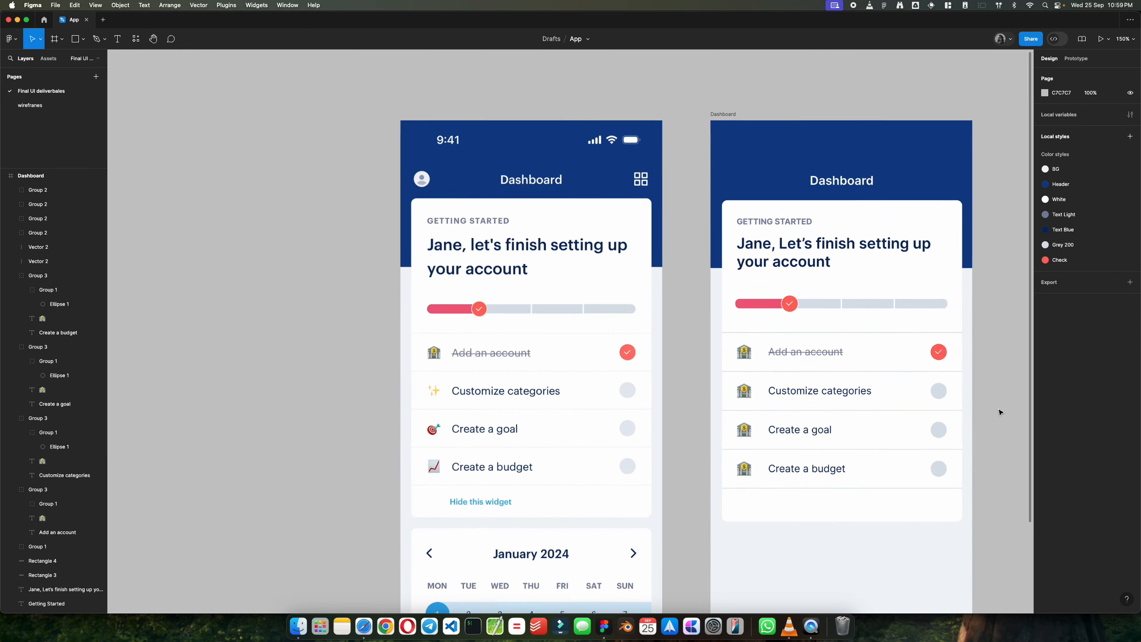
pyautogui.scroll(3, 426, 414)
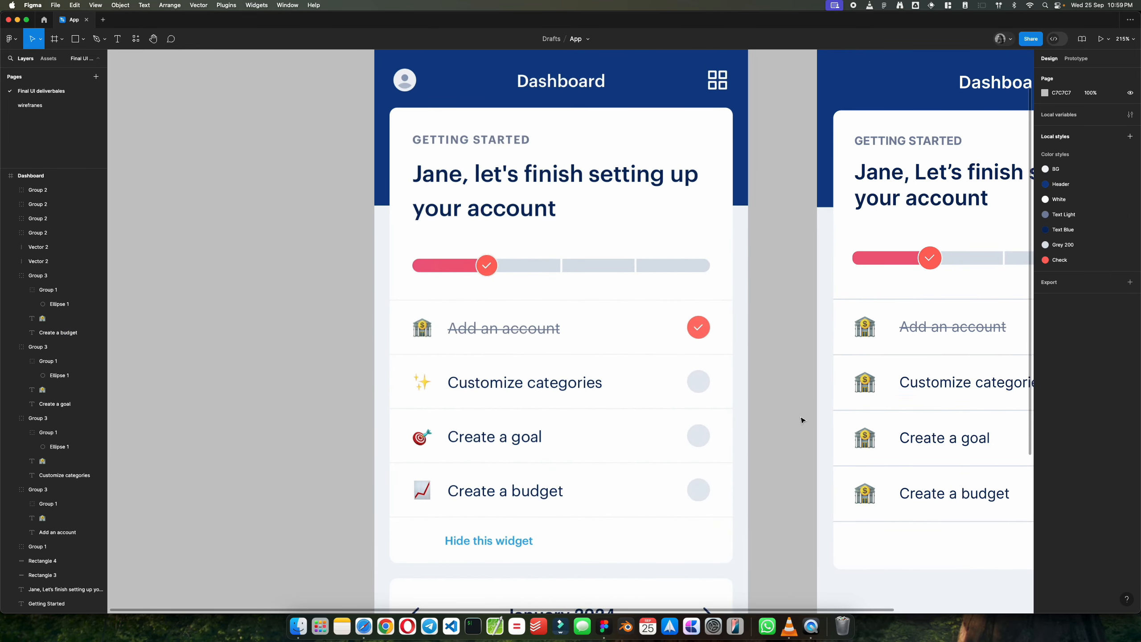
pyautogui.click(866, 382)
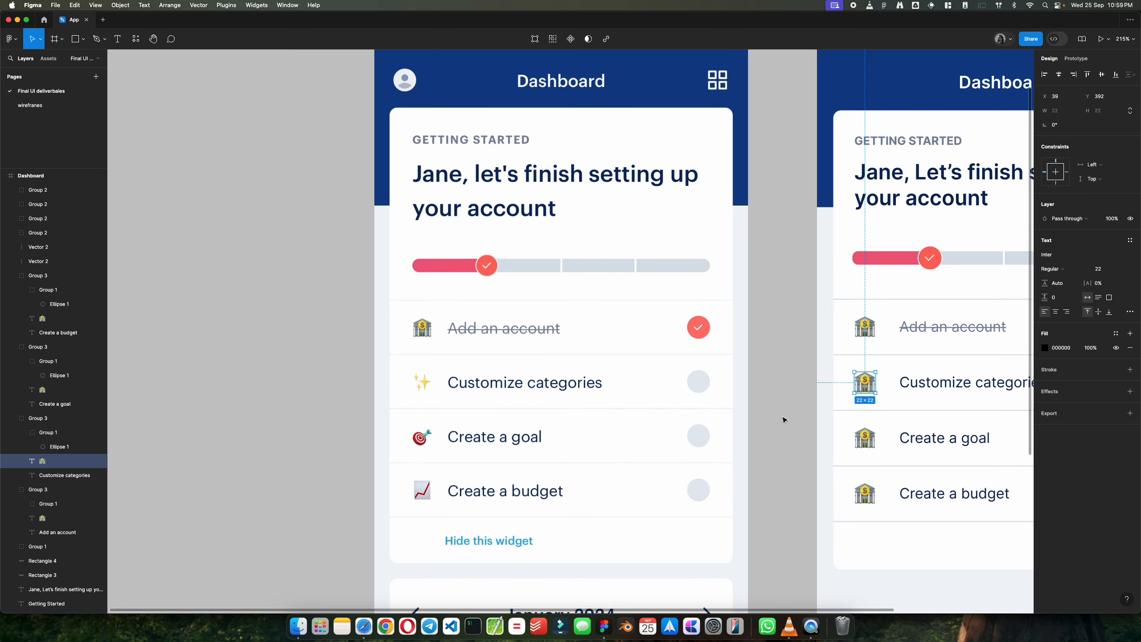
pyautogui.doubleClick(865, 382)
pyautogui.click(74, 5)
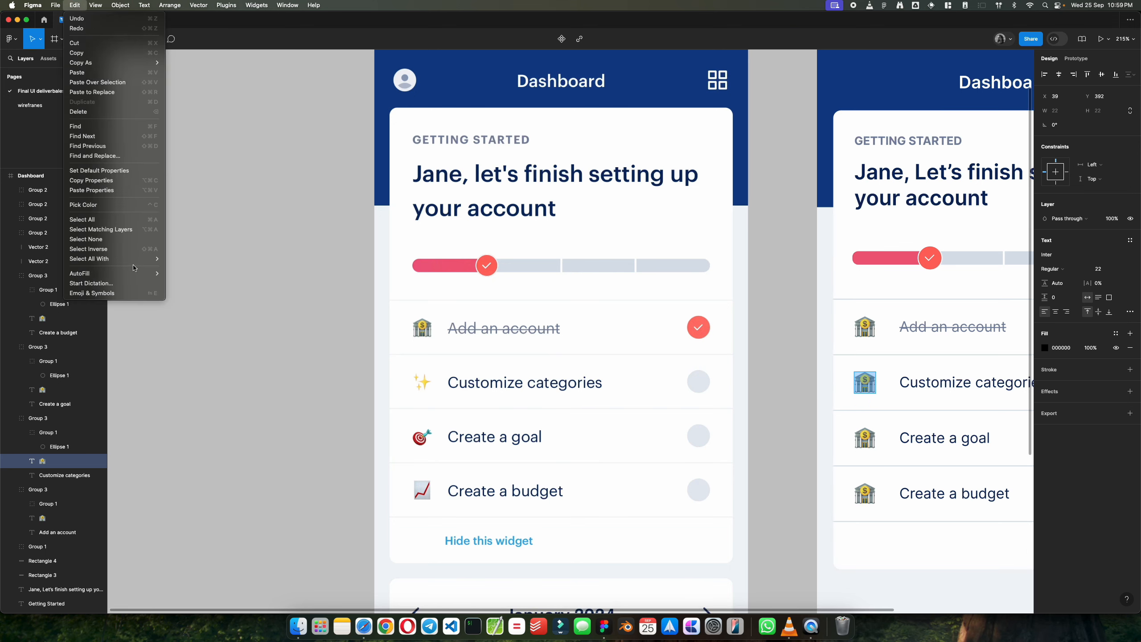
pyautogui.click(108, 293)
pyautogui.write('magic')
pyautogui.doubleClick(571, 192)
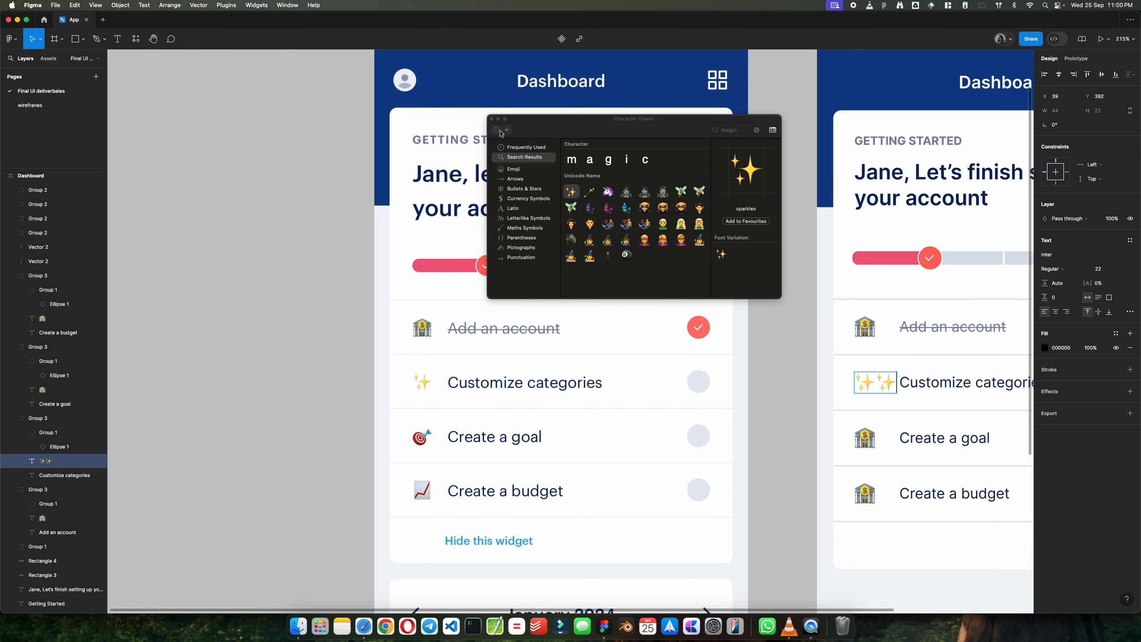
# Step: Replace the "Create a goal" row's bank emoji with the bullseye emoji, searching the emoji picker for "aim", "arc" and "tar"
pyautogui.doubleClick(865, 438)
pyautogui.doubleClick(730, 130)
pyautogui.write('aim')
pyautogui.press('Return')
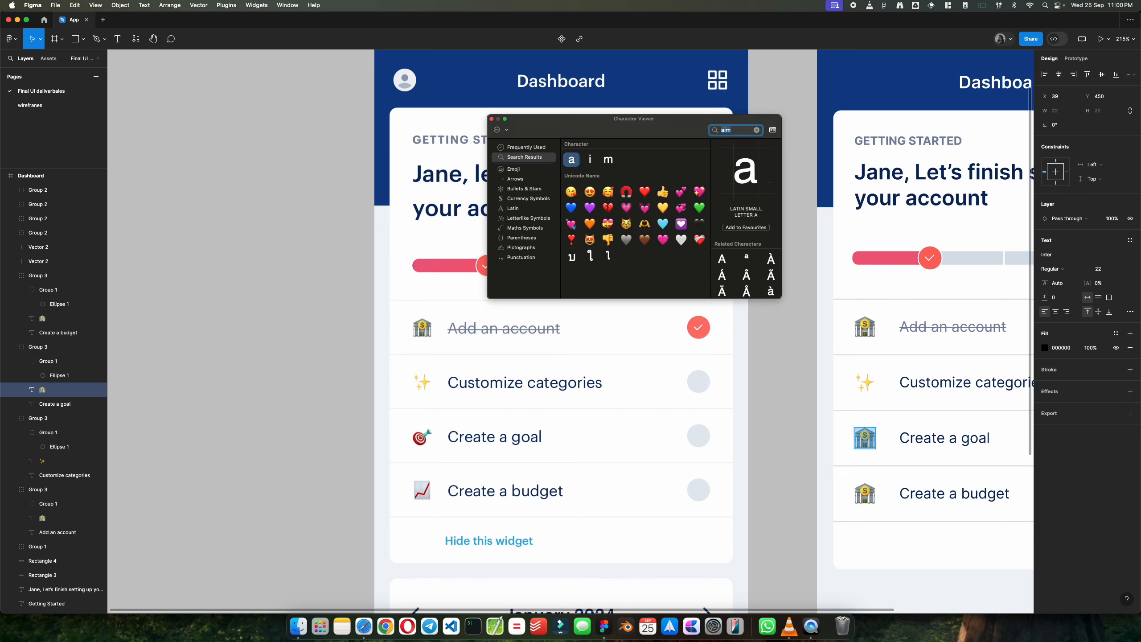
pyautogui.write('arcjer')
pyautogui.press('BackSpace')
pyautogui.press('BackSpace')
pyautogui.press('BackSpace')
pyautogui.write('hery')
pyautogui.press('BackSpace')
pyautogui.press('BackSpace')
pyautogui.press('BackSpace')
pyautogui.press('BackSpace')
pyautogui.press('BackSpace')
pyautogui.press('BackSpace')
pyautogui.press('BackSpace')
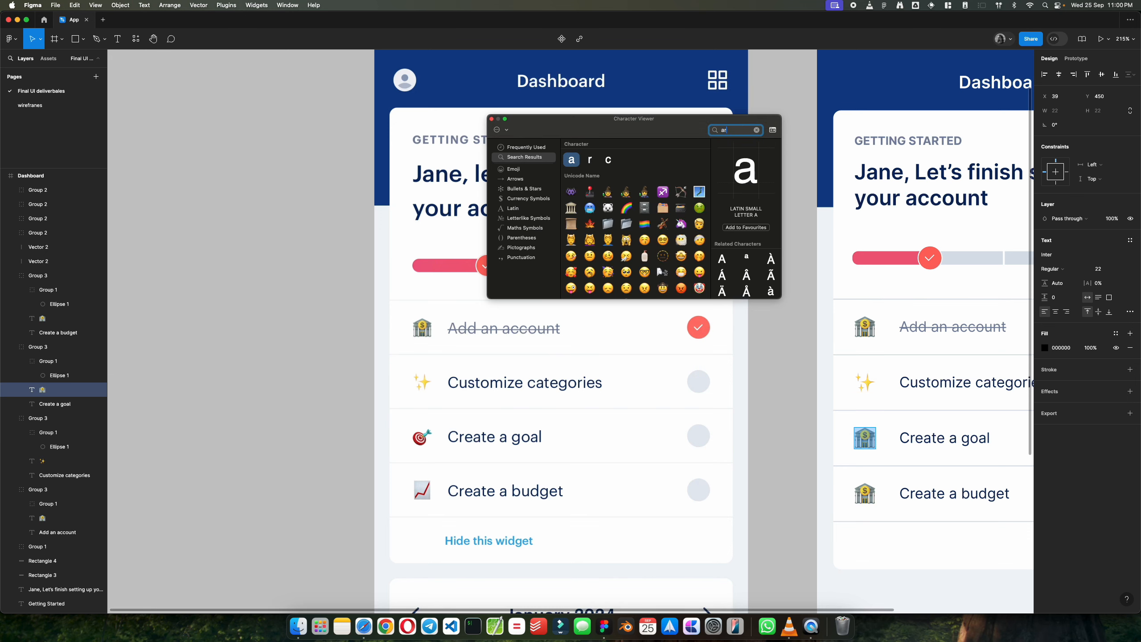
pyautogui.write('tar')
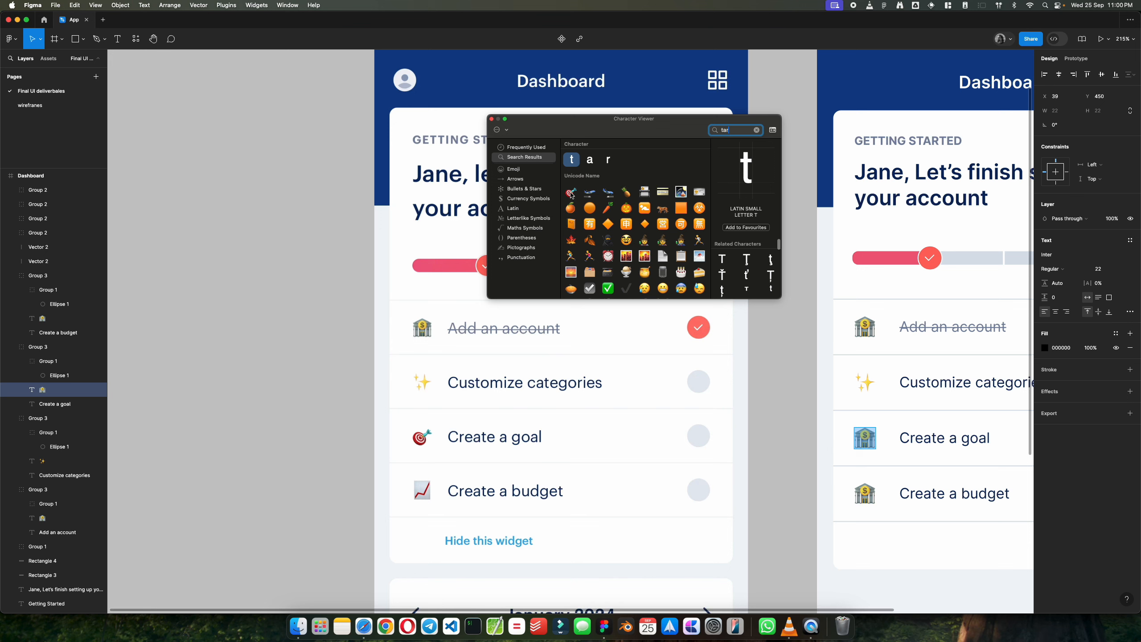
pyautogui.doubleClick(571, 192)
# Step: Replace the "Create a budget" row's bank emoji with a single chart with upwards trend emoji, searching the picker for "fina"
pyautogui.doubleClick(872, 493)
pyautogui.doubleClick(740, 131)
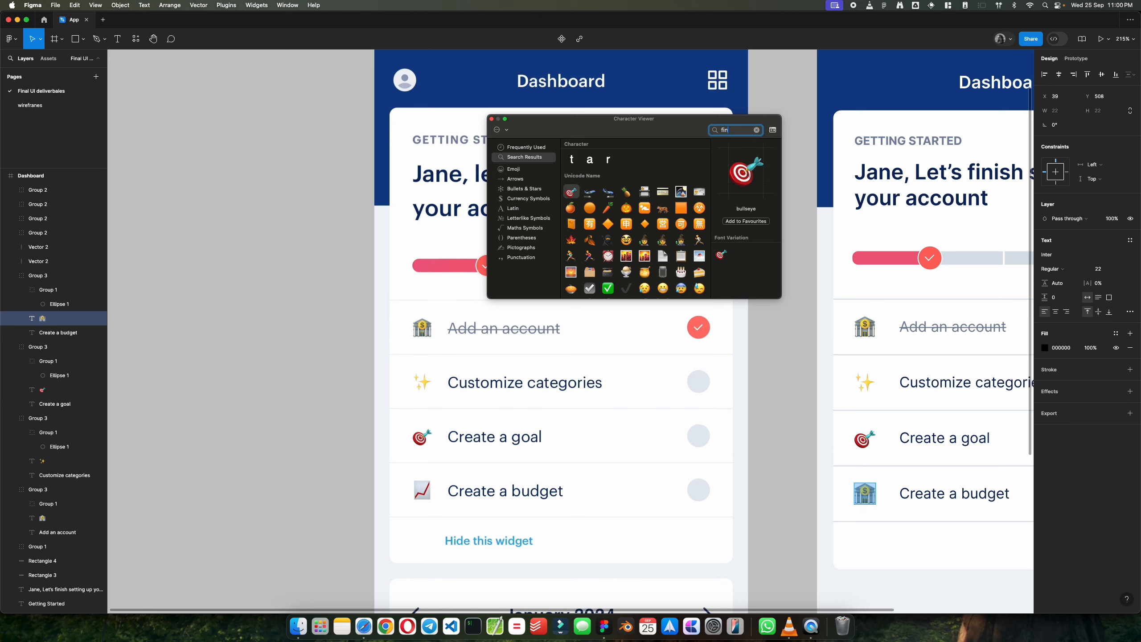
pyautogui.write('finaance')
pyautogui.press('BackSpace')
pyautogui.press('BackSpace')
pyautogui.doubleClick(608, 207)
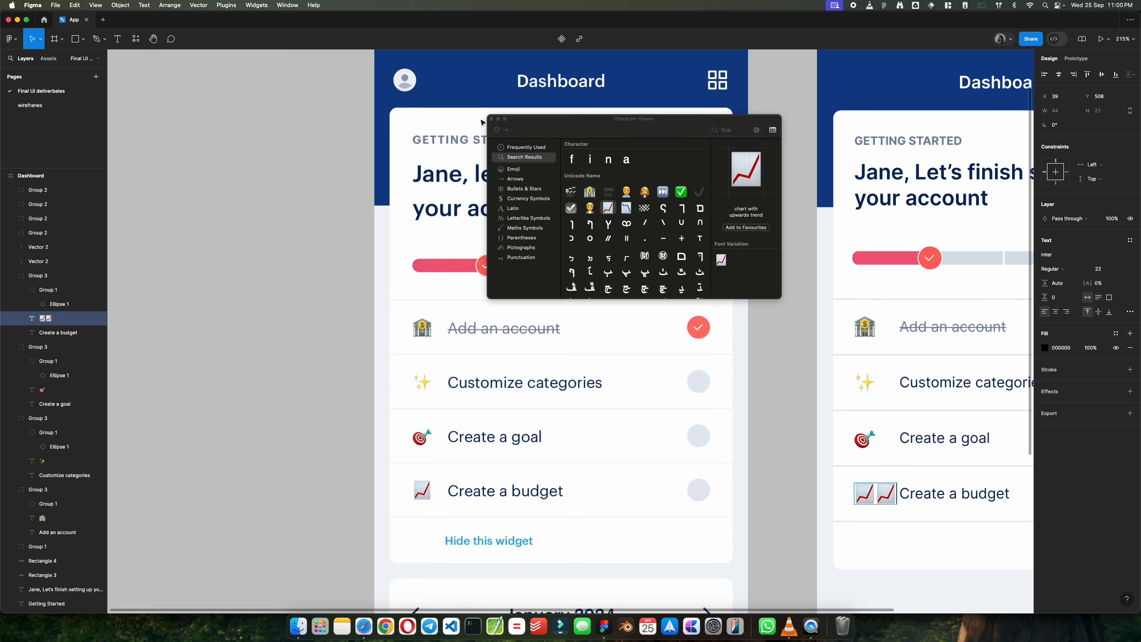
pyautogui.press('BackSpace')
pyautogui.press('Escape')
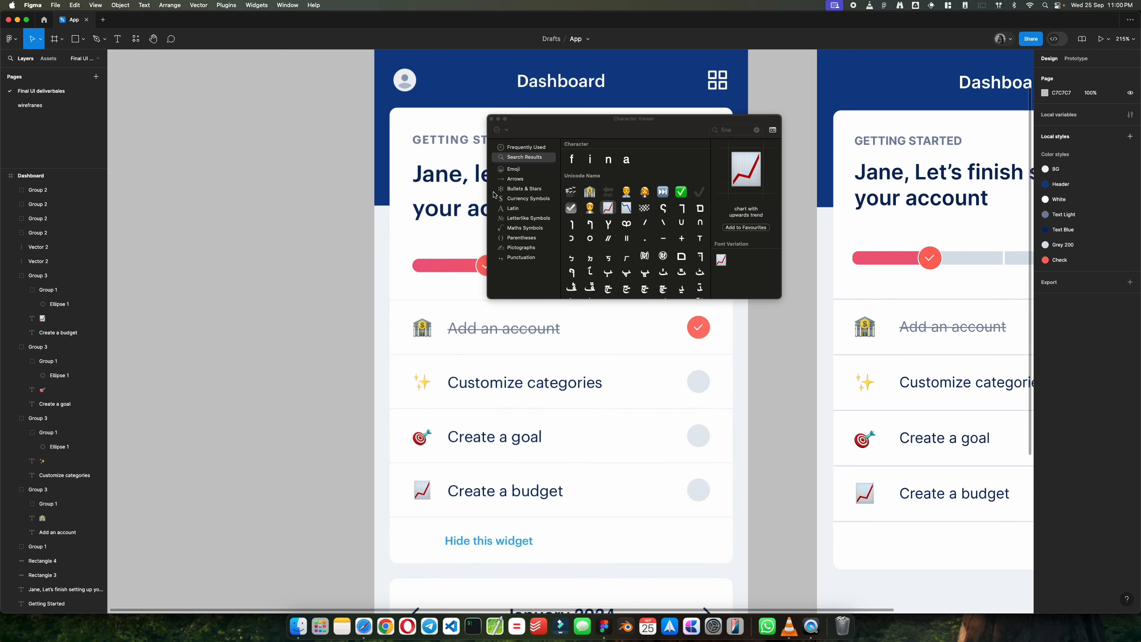
# Step: Move the Character Viewer off the card headings and close it
pyautogui.scroll(-5, 784, 397)
pyautogui.hscroll(3, 783, 398)
pyautogui.scroll(4, 783, 398)
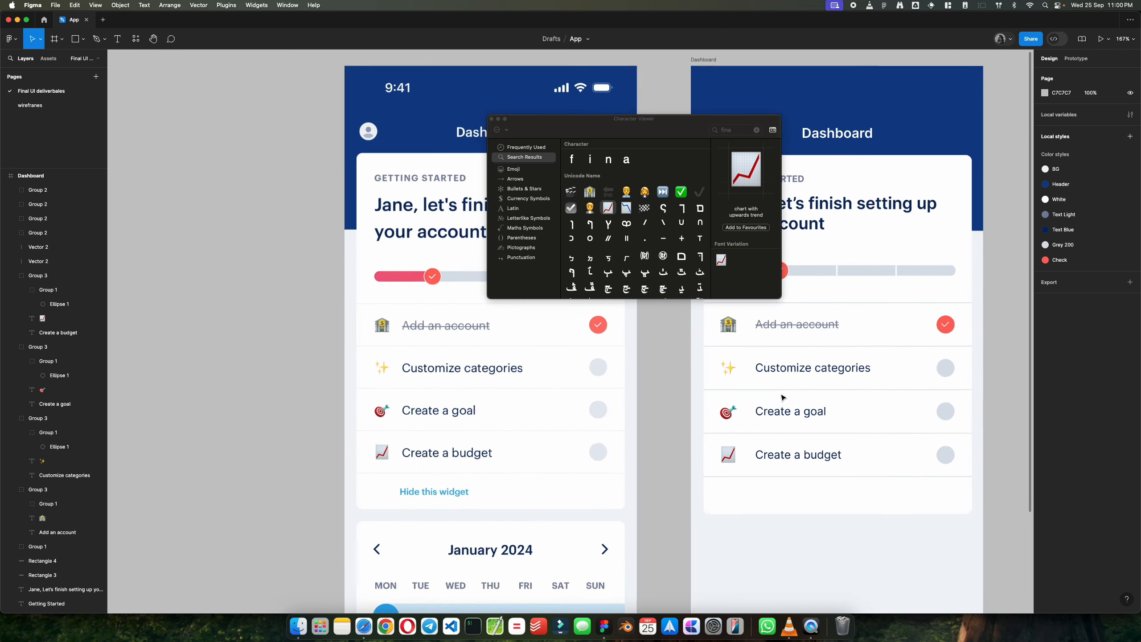
pyautogui.scroll(1, 783, 398)
pyautogui.moveTo(568, 125); pyautogui.dragTo(527, 242)
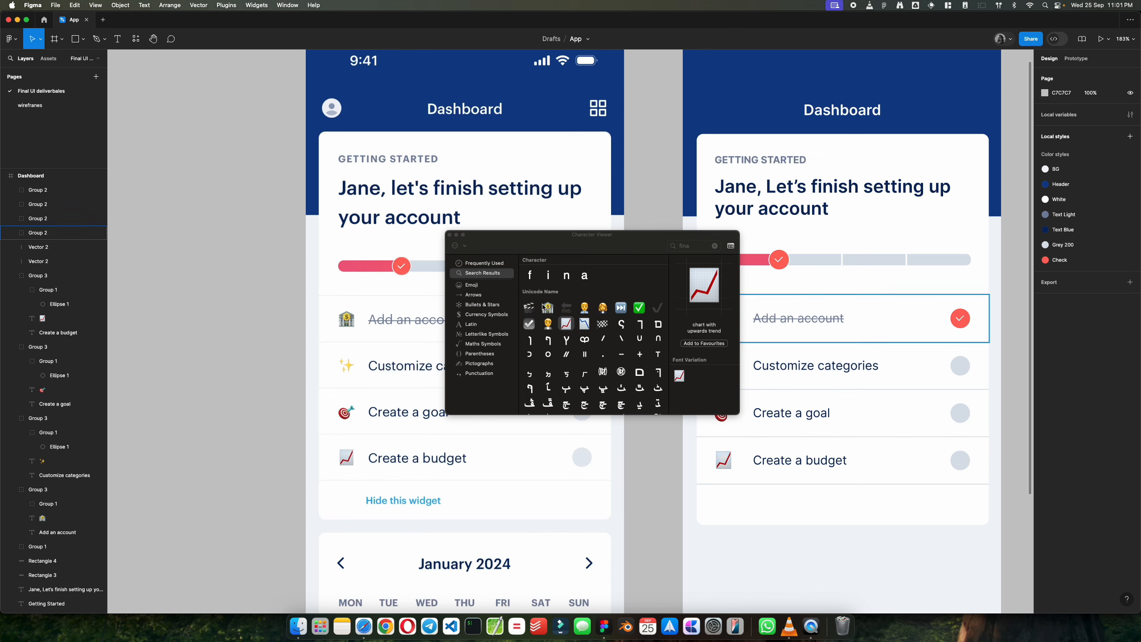
pyautogui.click(450, 235)
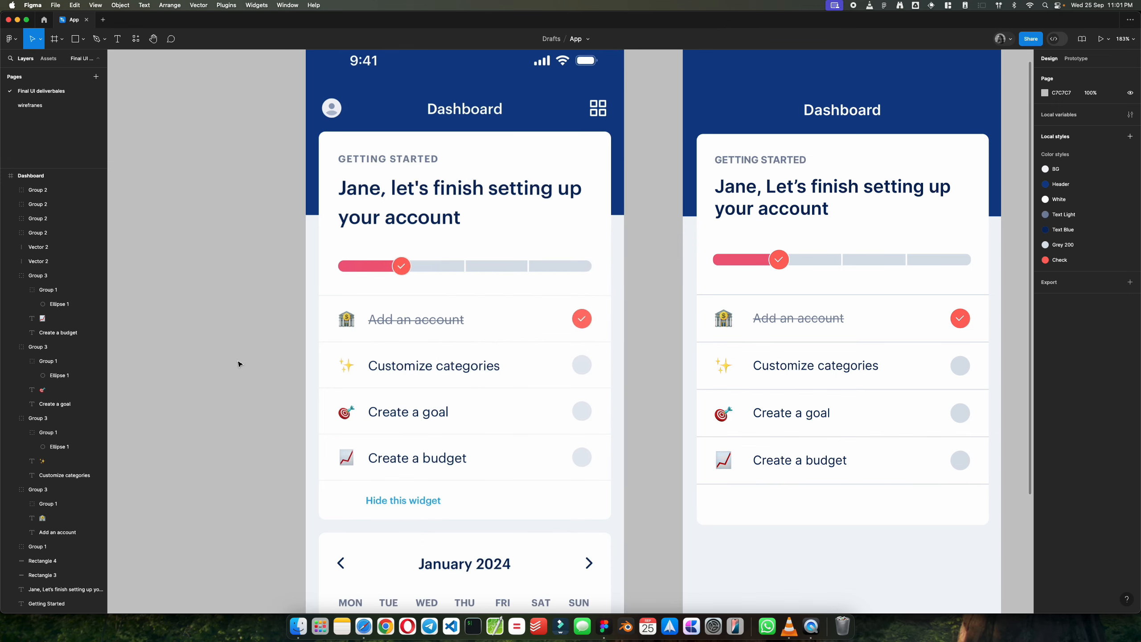
# Step: Compare the rebuilt Getting Started card with the reference dashboard, including the "Hide this widget" link below the checklist
pyautogui.scroll(-5, 247, 382)
pyautogui.hscroll(-2, 777, 433)
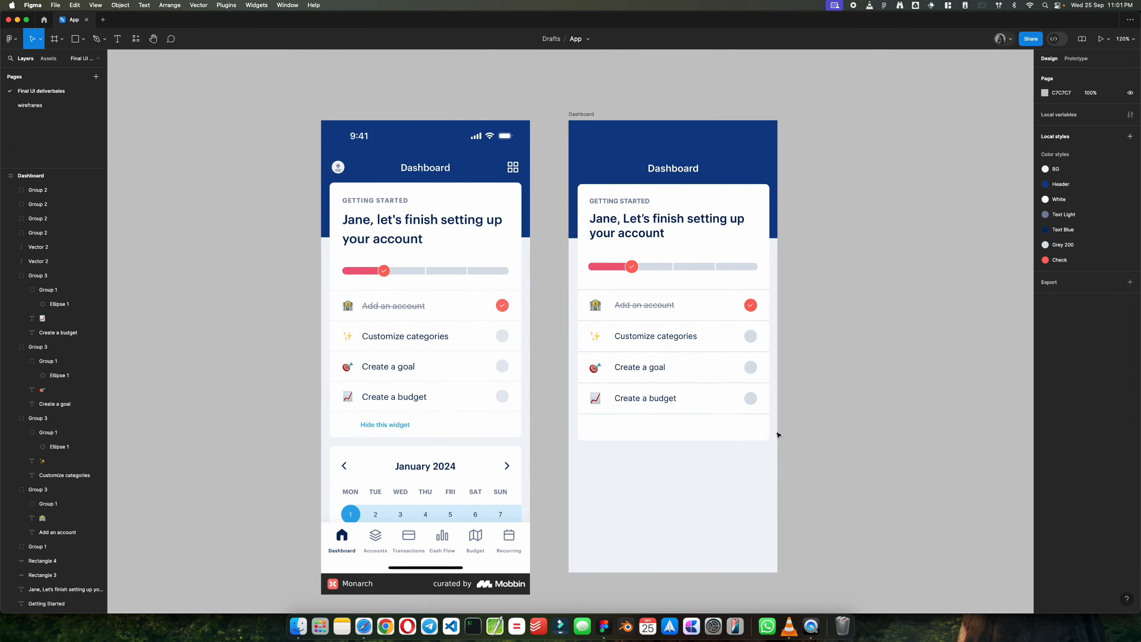
pyautogui.scroll(2, 779, 435)
pyautogui.scroll(2, 779, 435)
pyautogui.scroll(3, 571, 397)
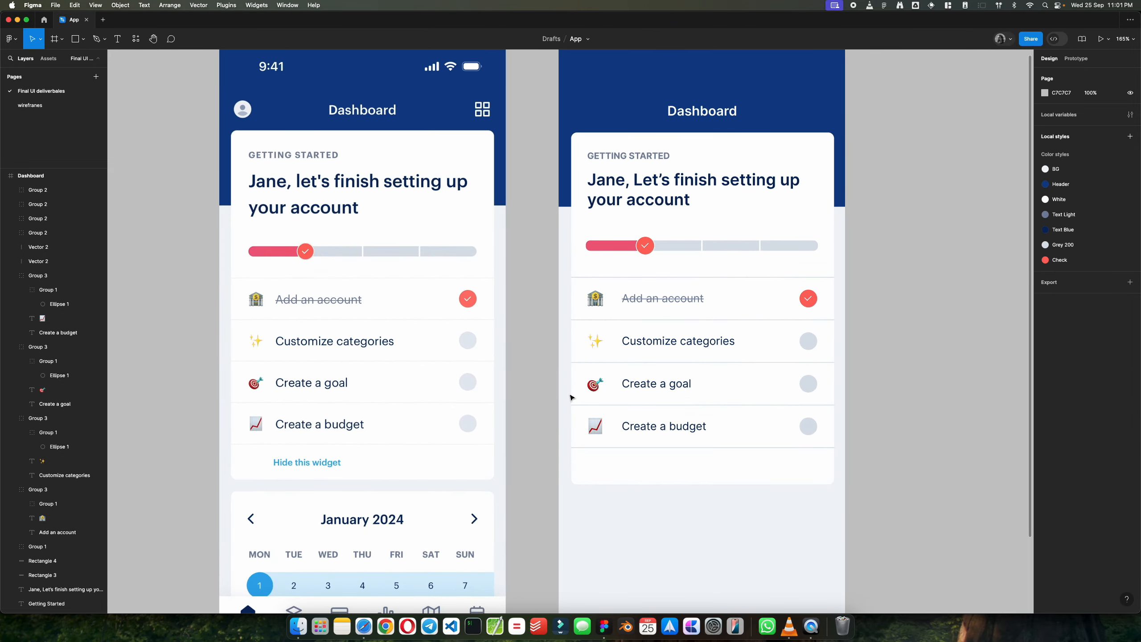
pyautogui.scroll(-3, 571, 397)
pyautogui.scroll(-2, 571, 397)
pyautogui.scroll(2, 571, 398)
pyautogui.scroll(2, 572, 397)
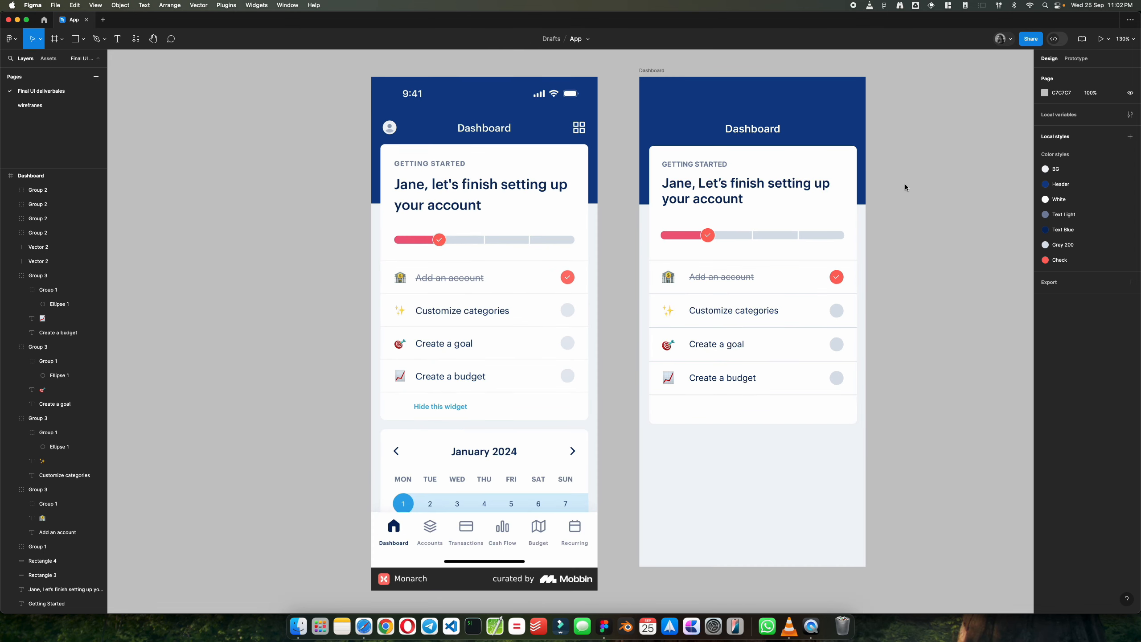
pyautogui.click(726, 167)
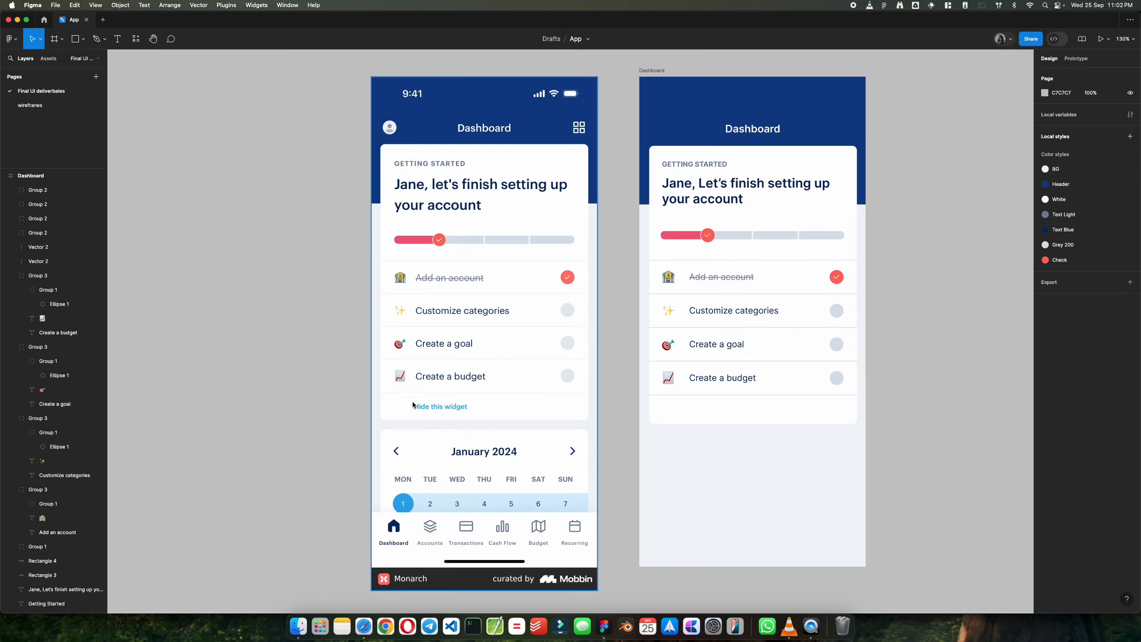
pyautogui.scroll(5, 444, 406)
pyautogui.scroll(-6, 443, 406)
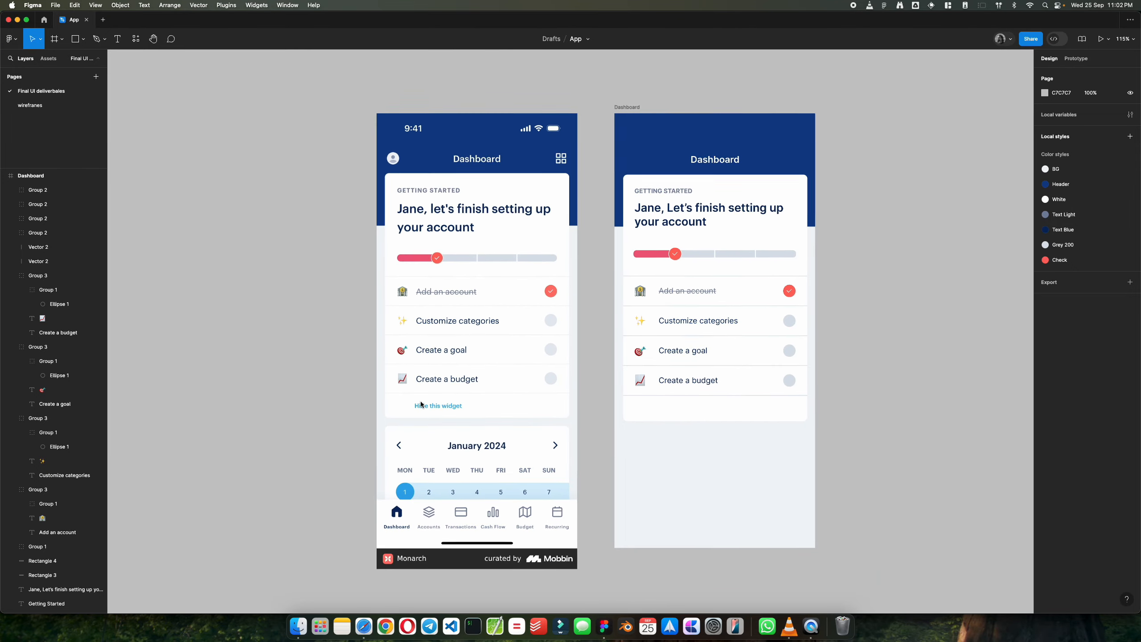
pyautogui.scroll(3, 498, 251)
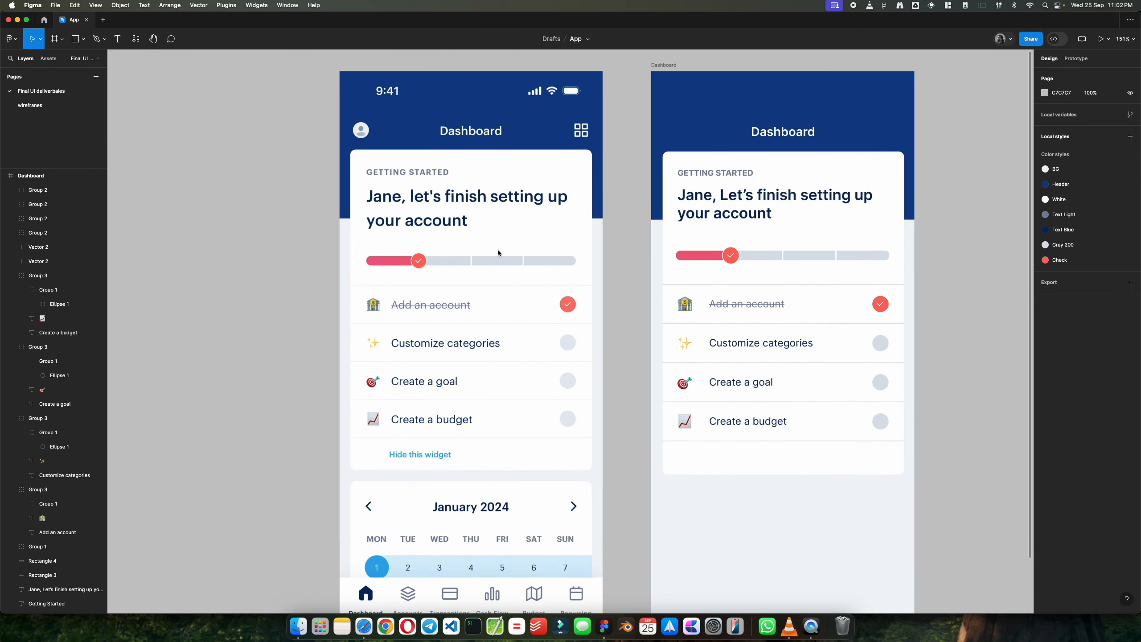
# Step: Add a "Hide this widget" text in the Dashboard card's empty area below the "Create a budget" row
pyautogui.click(118, 40)
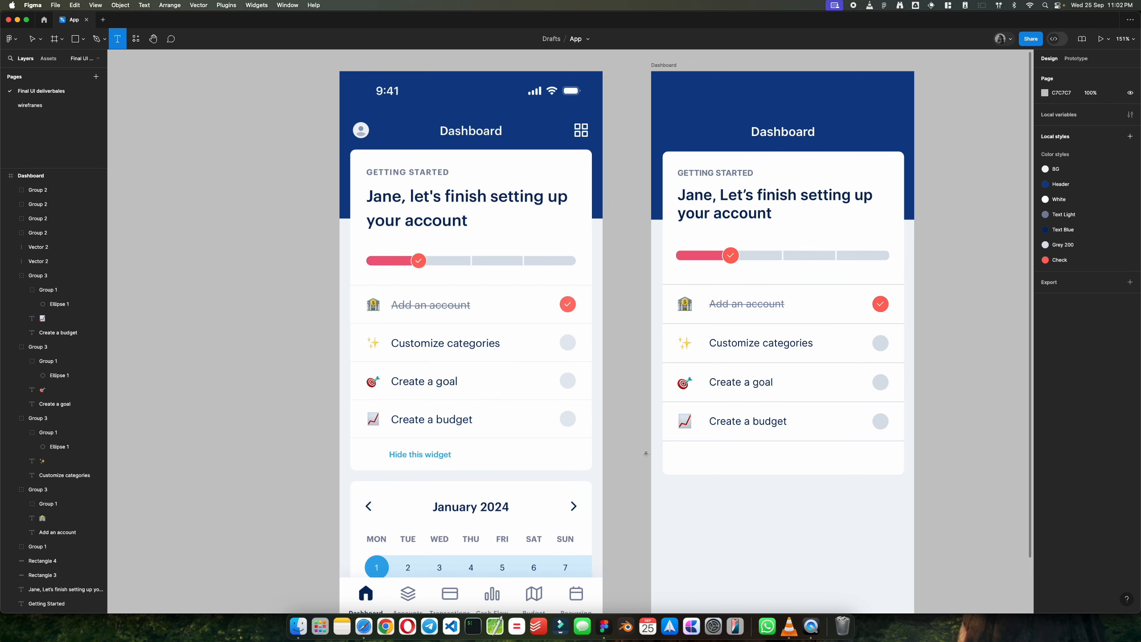
pyautogui.click(741, 460)
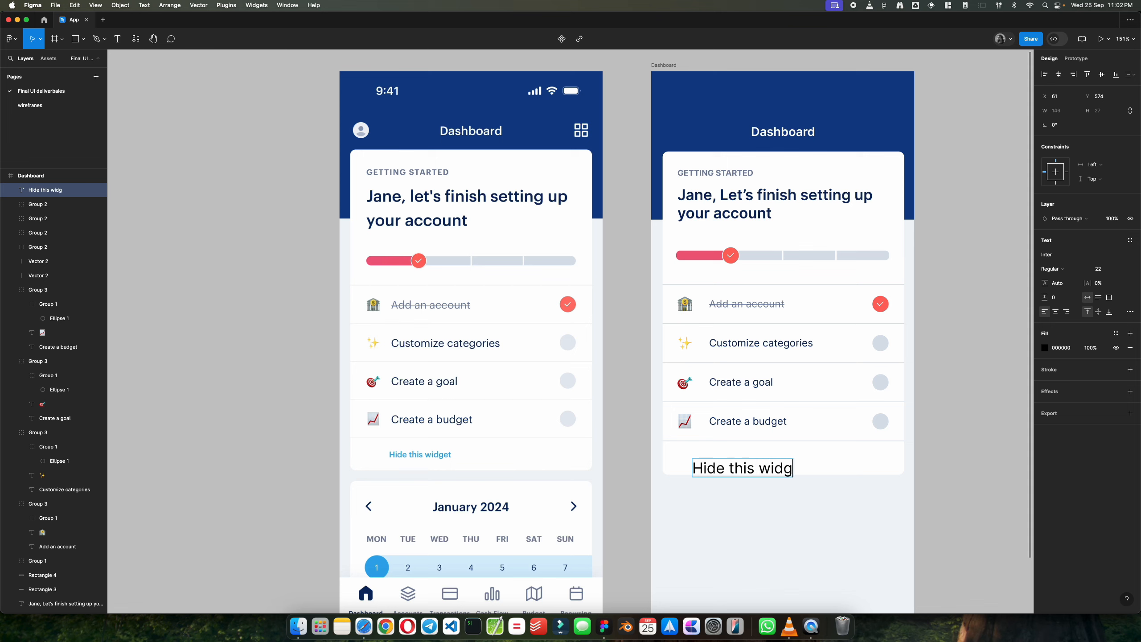
pyautogui.click(957, 471)
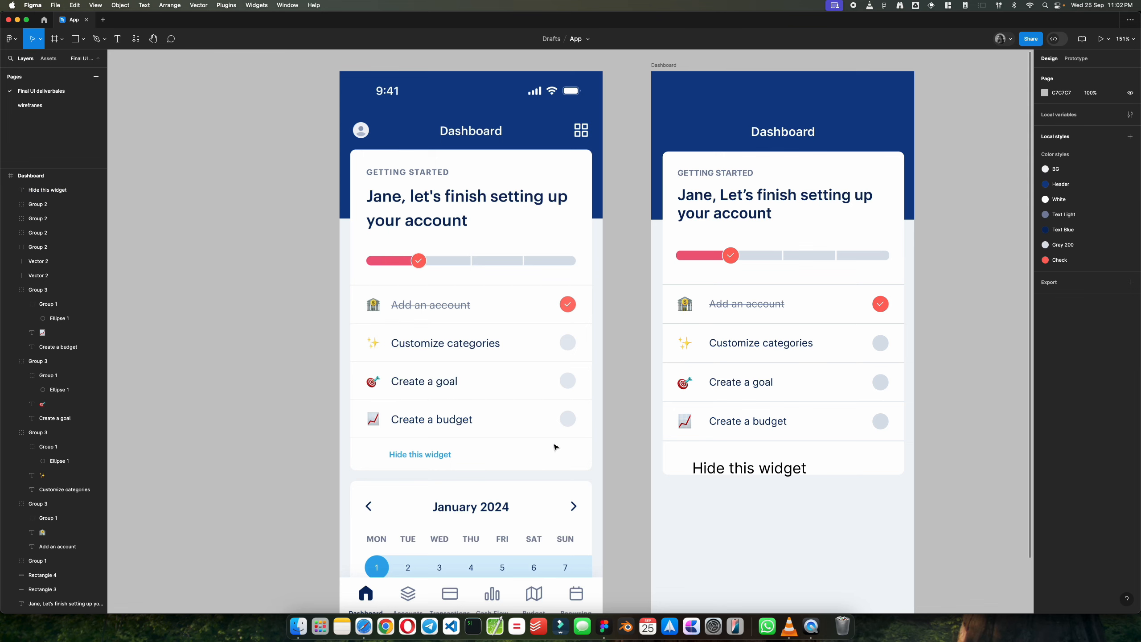
# Step: Inspect the "Customize categories", "Create a goal" and "Create a budget" row groups and the "Create a budget" text's properties
pyautogui.click(713, 423)
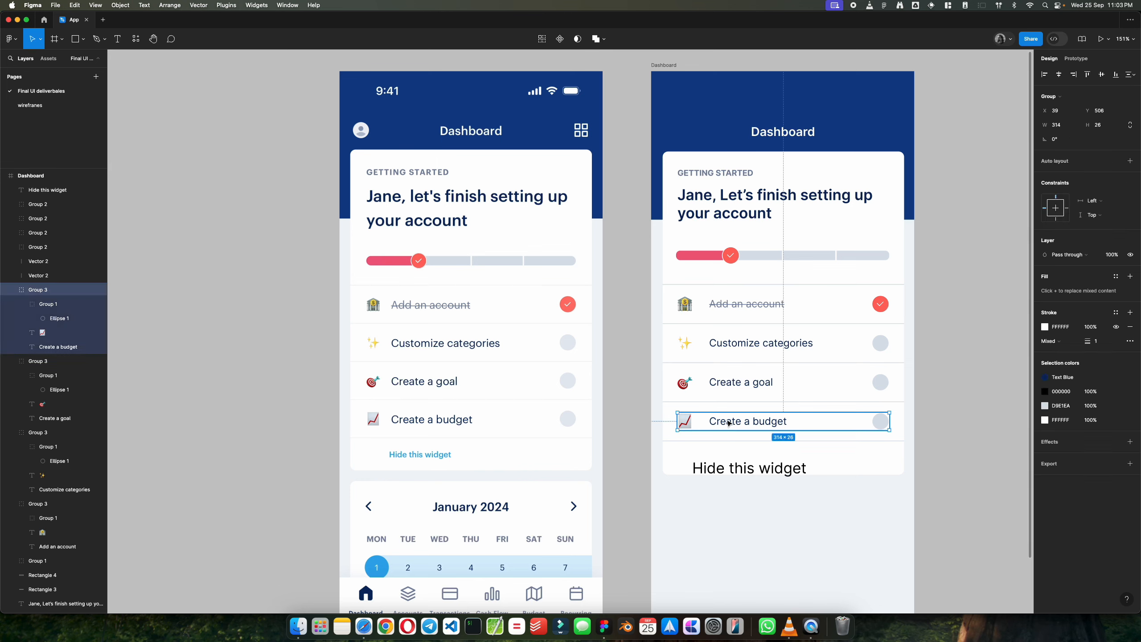
pyautogui.click(731, 384)
pyautogui.click(747, 338)
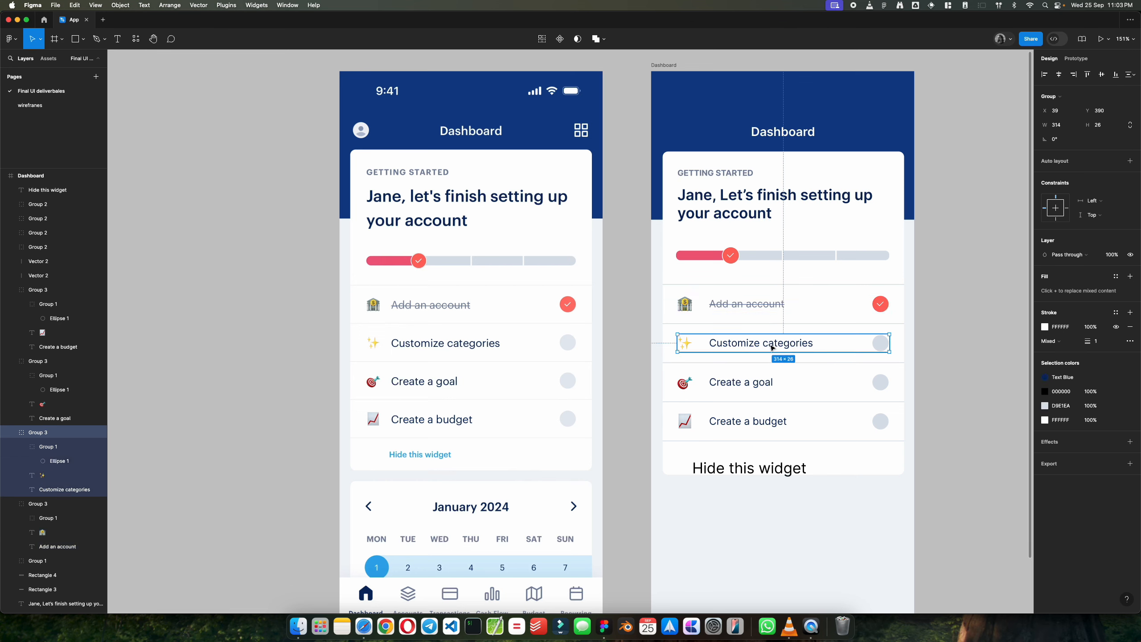
pyautogui.click(782, 383)
pyautogui.click(796, 426)
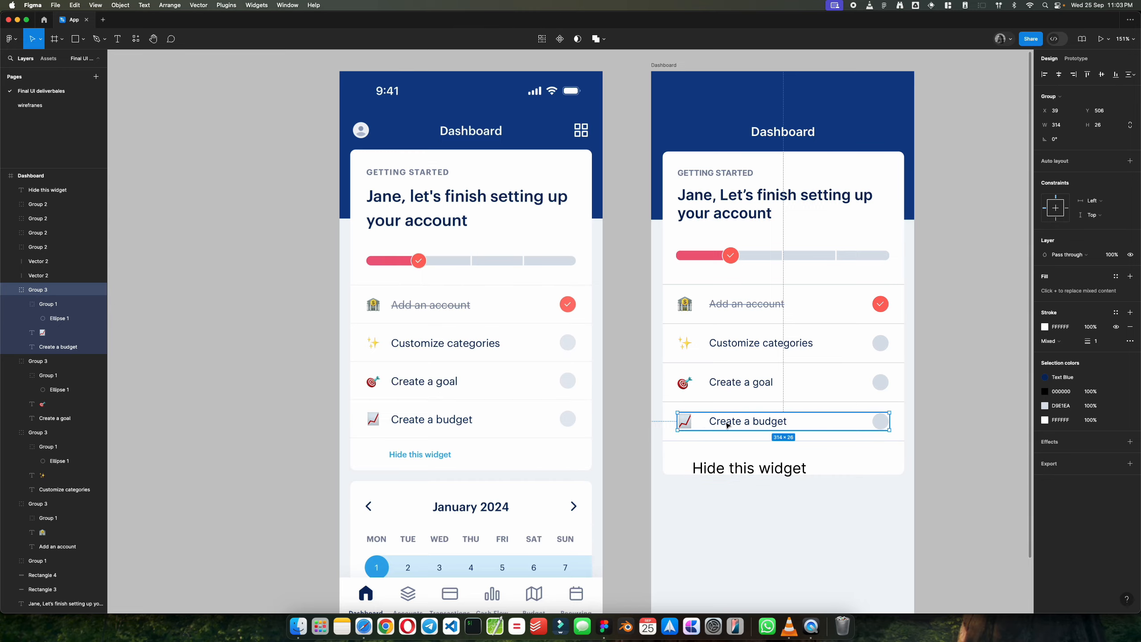
pyautogui.scroll(3, 728, 425)
pyautogui.scroll(-3, 741, 427)
pyautogui.scroll(1, 762, 429)
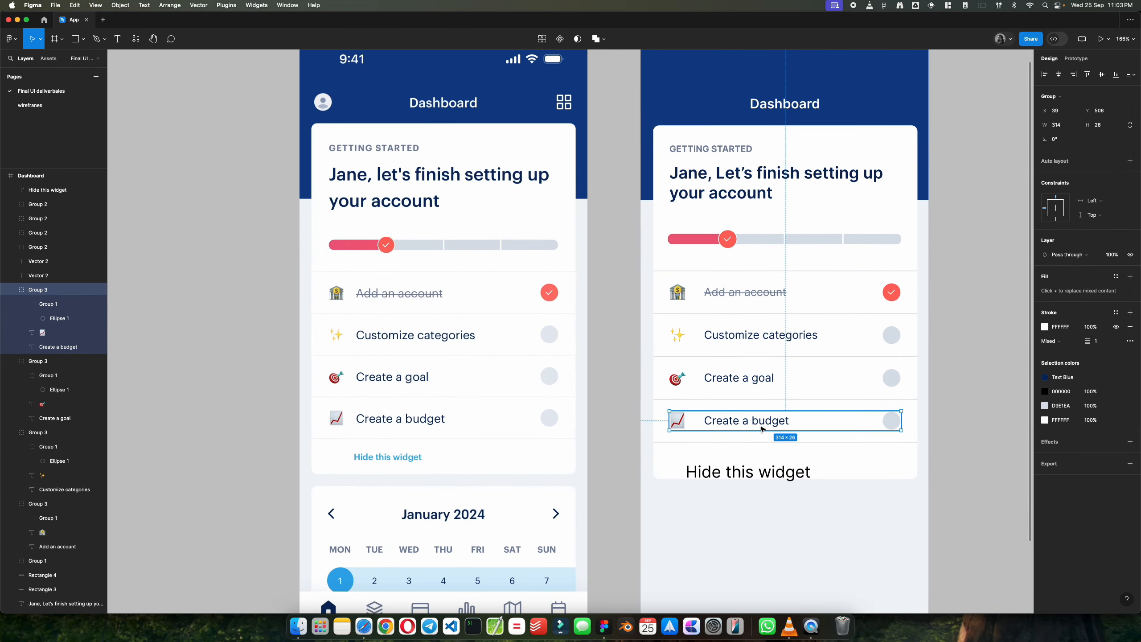
pyautogui.doubleClick(751, 422)
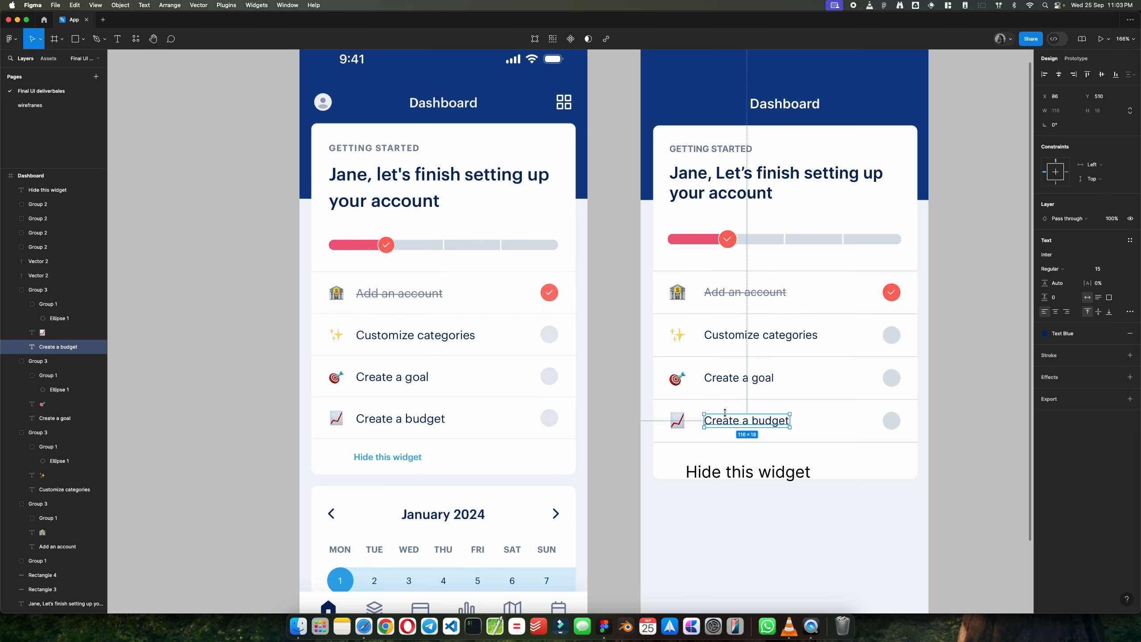
pyautogui.click(951, 442)
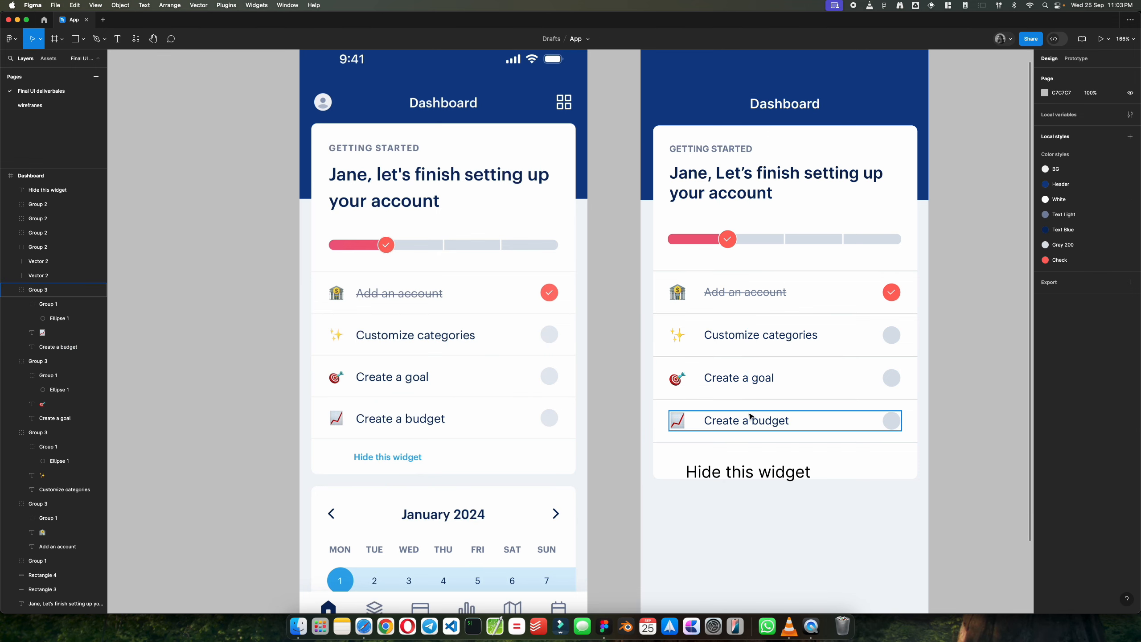
# Step: Try to ungroup the "Create a budget" row and check its text's font size
pyautogui.click(712, 378)
pyautogui.click(748, 425)
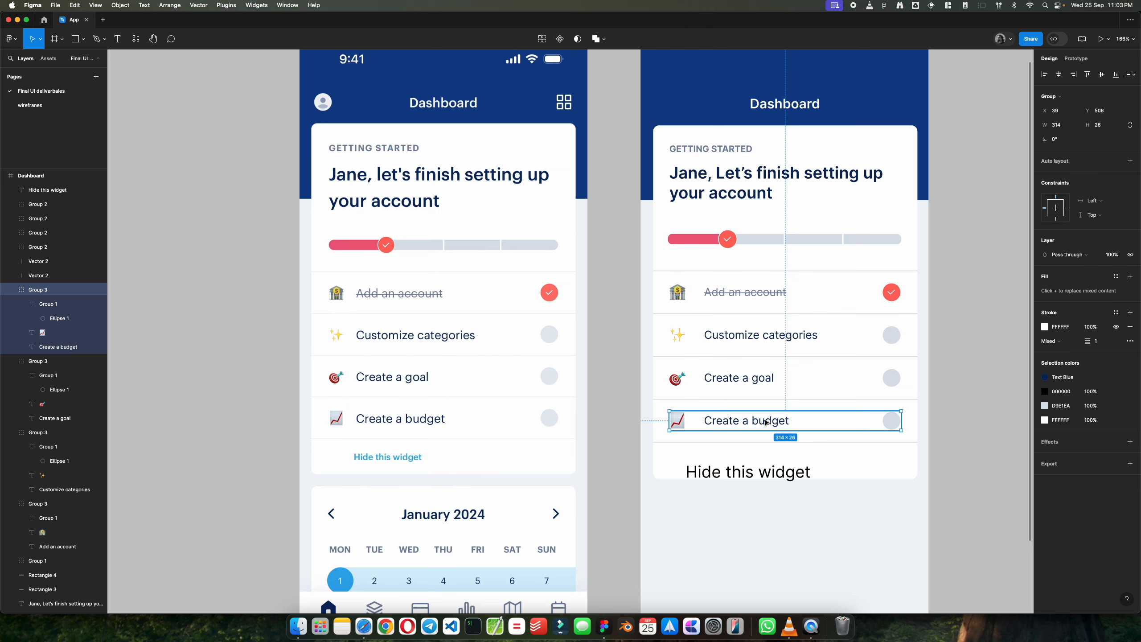
pyautogui.rightClick(752, 423)
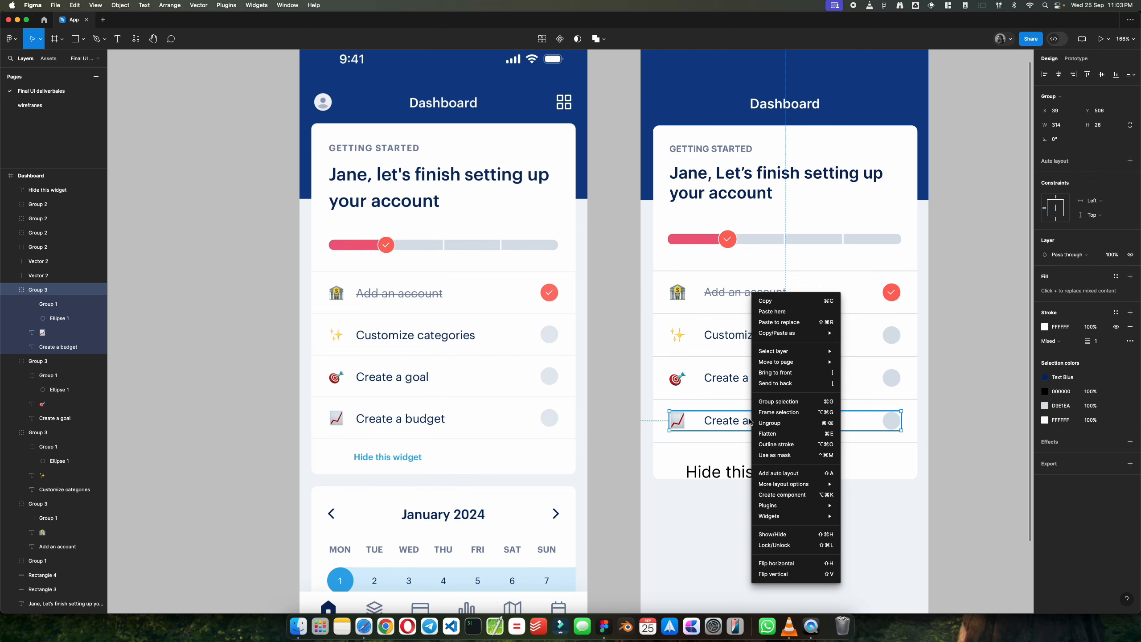
pyautogui.click(789, 423)
pyautogui.click(731, 423)
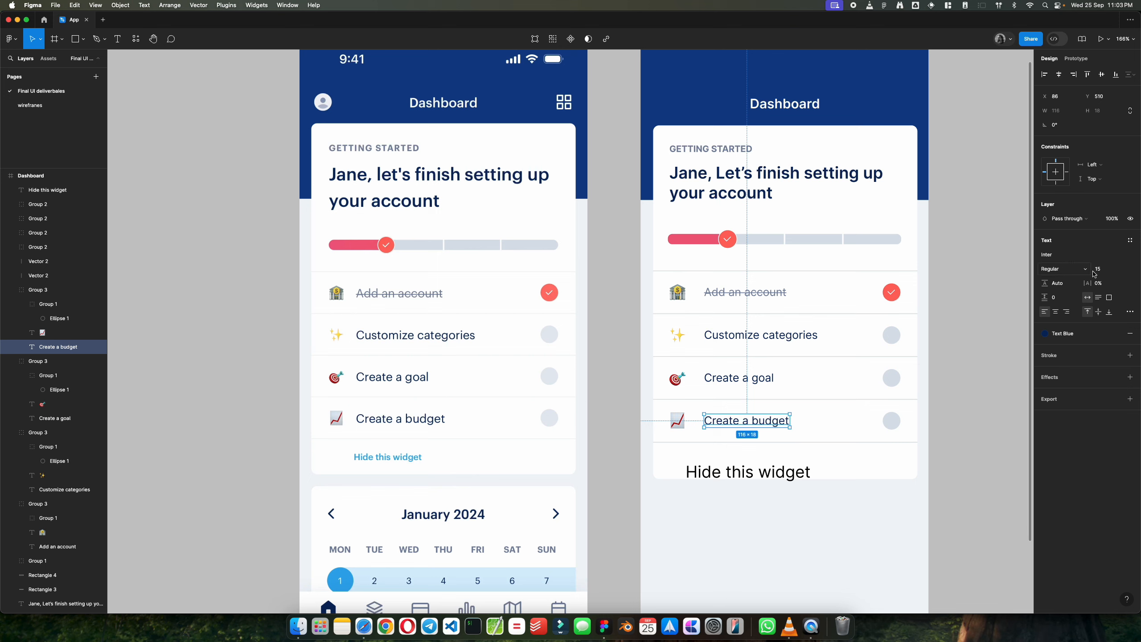
pyautogui.click(935, 462)
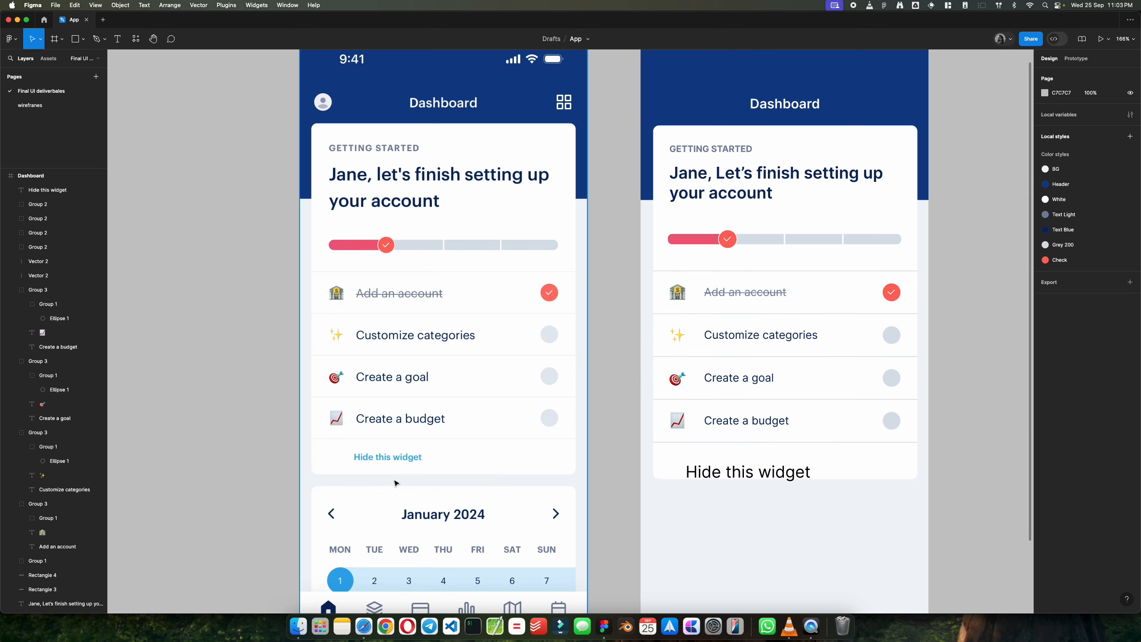
# Step: Set the "Hide this widget" text to font size 12 and place it below the last divider at about X 52, Y 564
pyautogui.click(746, 472)
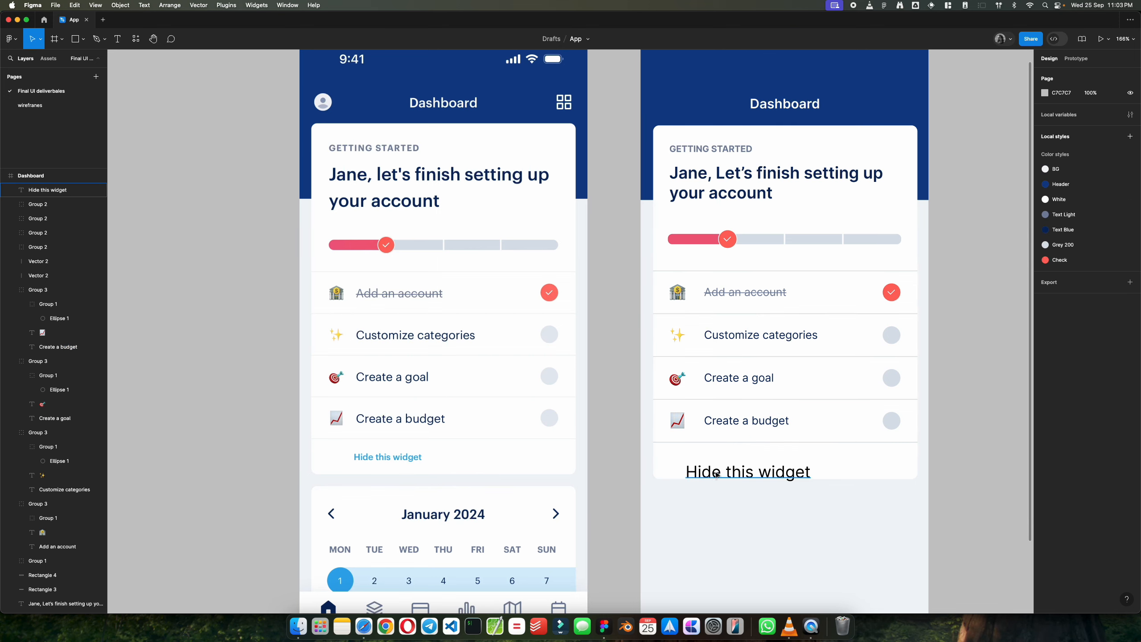
pyautogui.moveTo(746, 472); pyautogui.dragTo(736, 461)
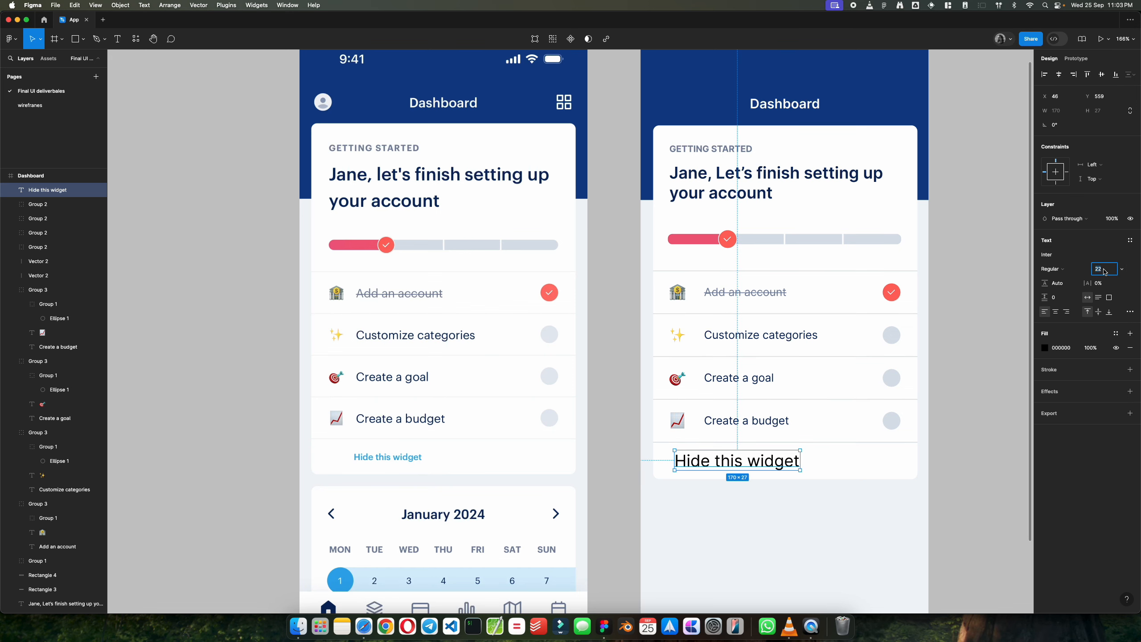
pyautogui.press('Return')
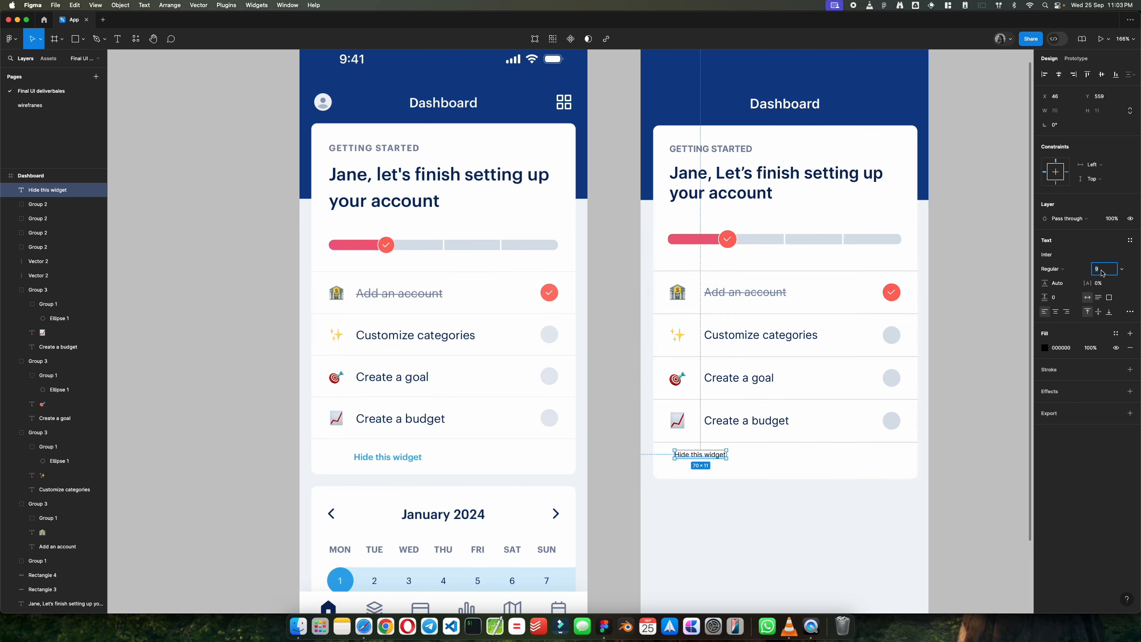
pyautogui.write('12')
pyautogui.press('Return')
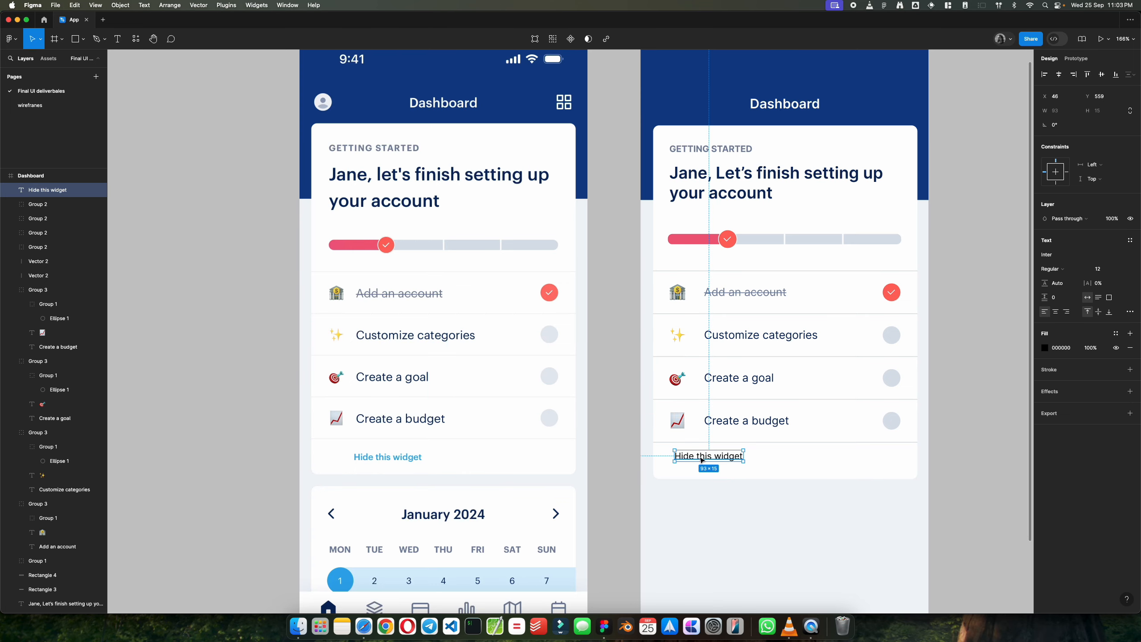
pyautogui.moveTo(699, 462); pyautogui.dragTo(708, 467)
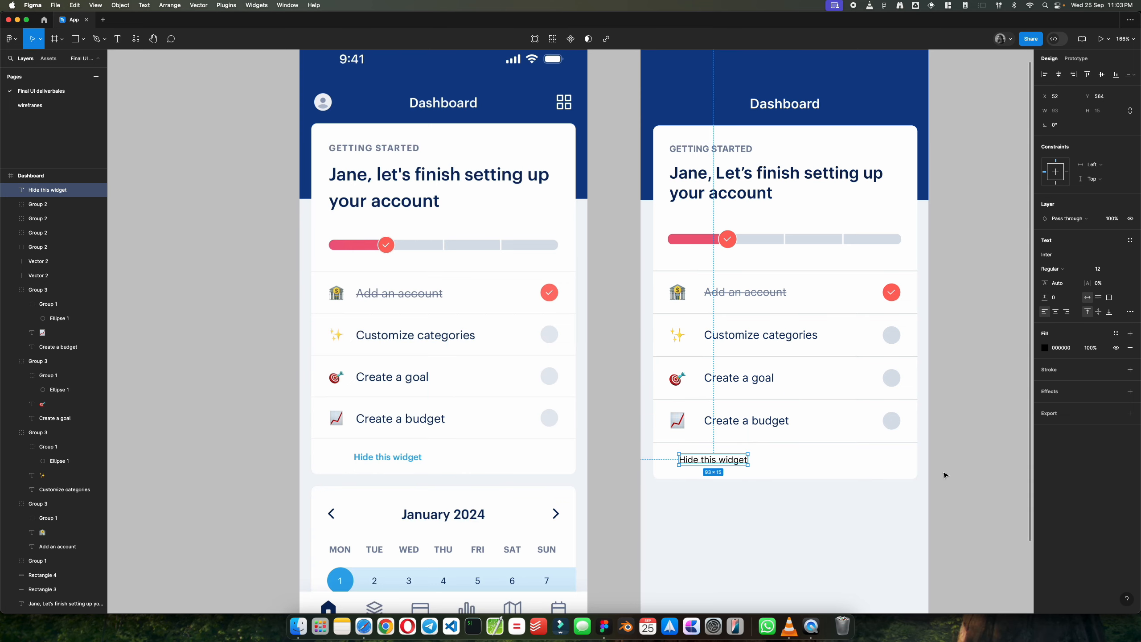
# Step: Move the "Hide this widget" text to X 84, Y 564 beneath the row labels and set its weight to Semi Bold
pyautogui.click(854, 497)
pyautogui.scroll(-3, 857, 498)
pyautogui.scroll(3, 856, 498)
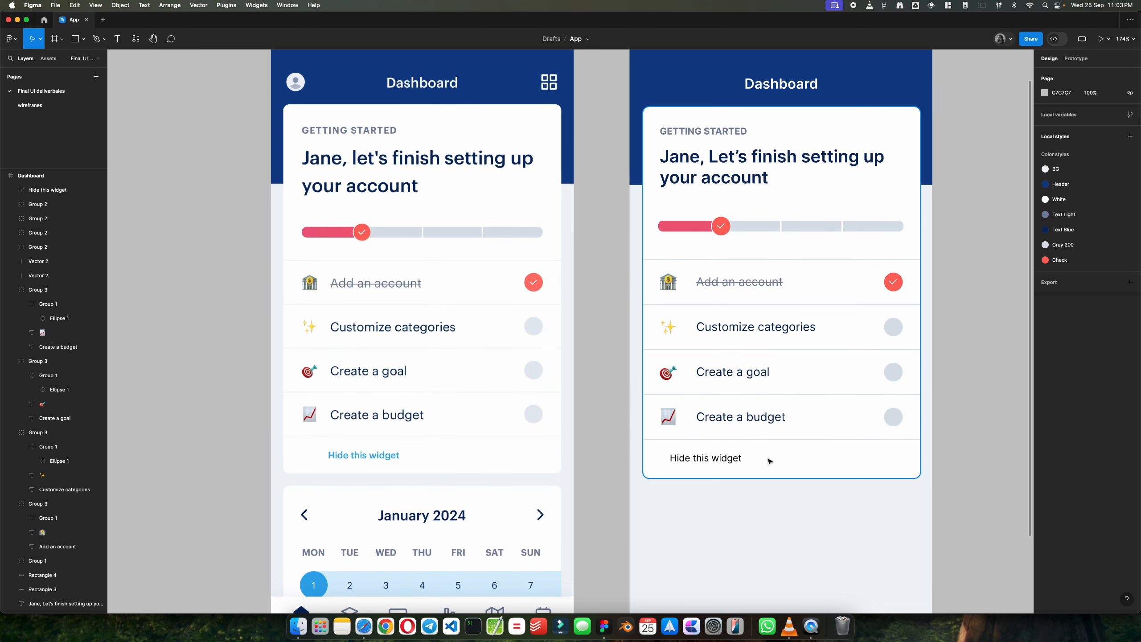
pyautogui.moveTo(695, 461); pyautogui.dragTo(721, 461)
pyautogui.click(1064, 270)
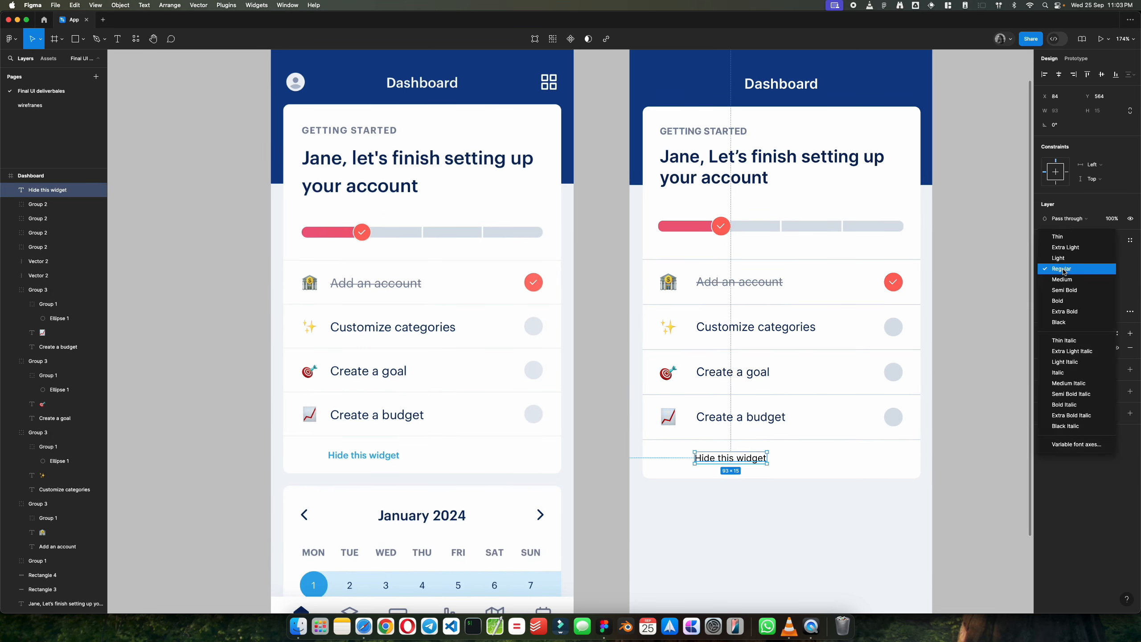
pyautogui.click(1062, 291)
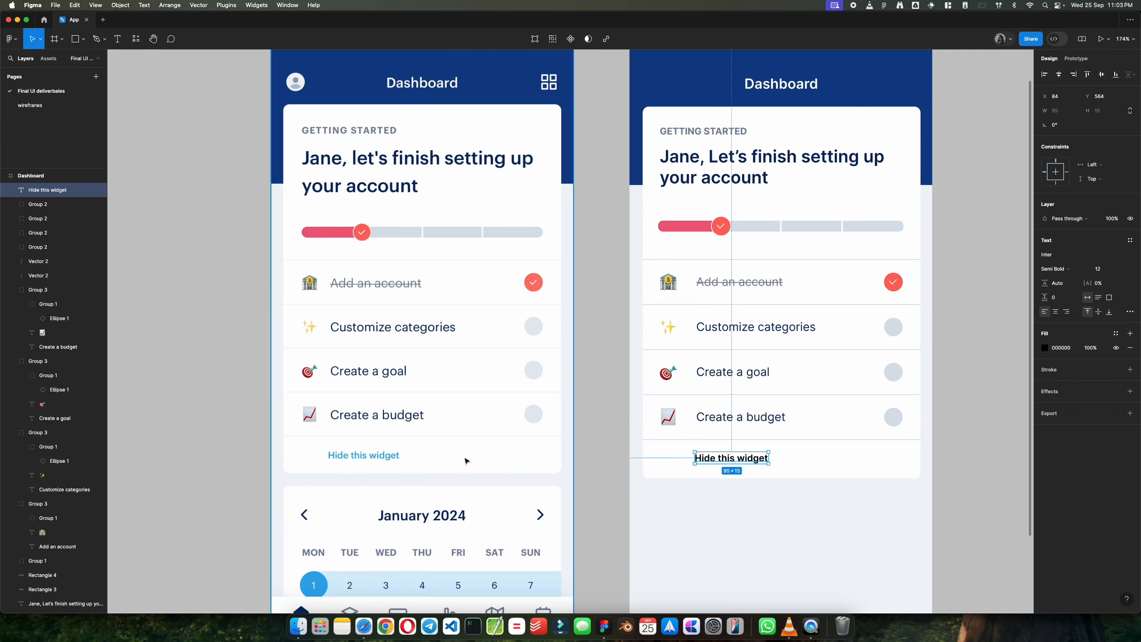
# Step: Fill the "Hide this widget" text with the blue 39A7F1 sampled from the reference screen's matching link
pyautogui.scroll(5, 466, 461)
pyautogui.press('i')
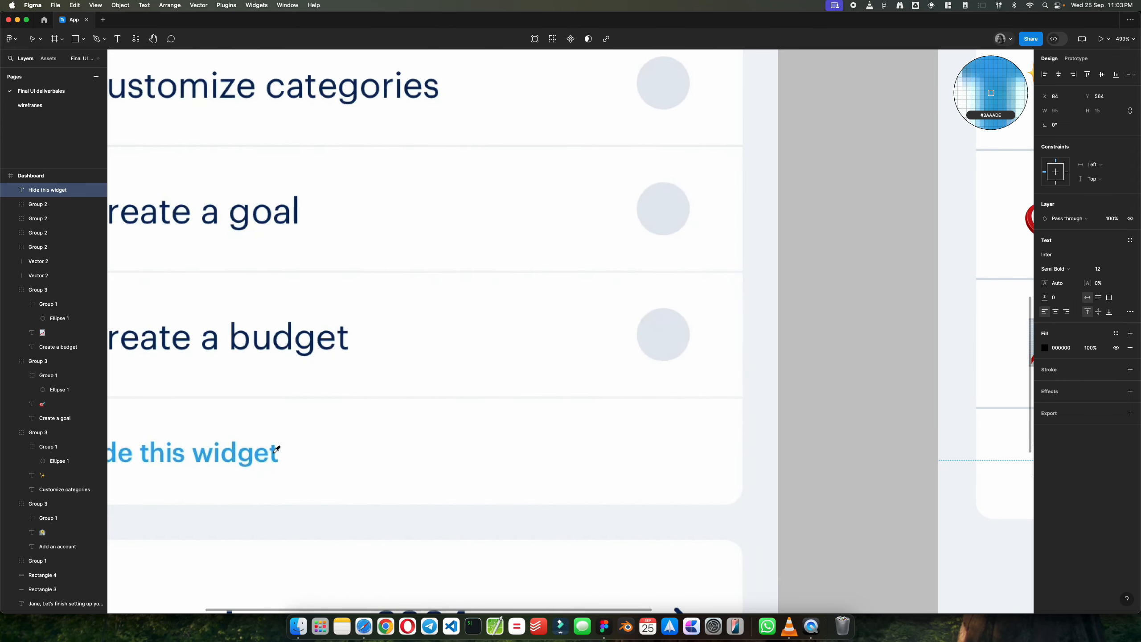
pyautogui.click(275, 452)
pyautogui.hotkey('shift', '1')
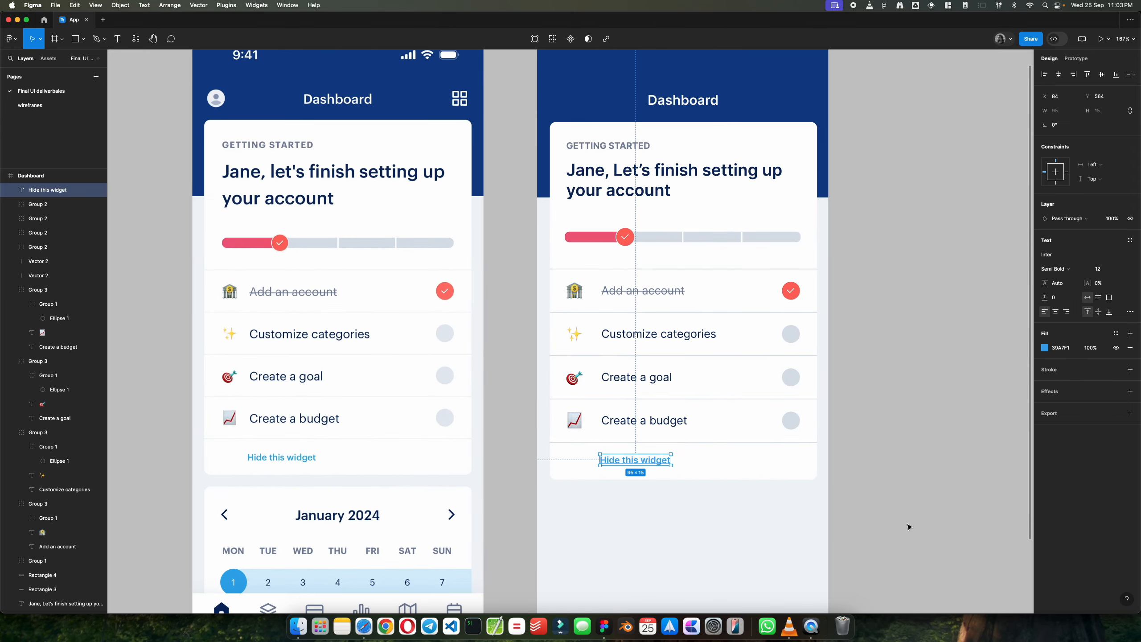
pyautogui.click(731, 515)
# Step: Nudge the "Hide this widget" text to X 83 at the same height
pyautogui.scroll(-1, 709, 505)
pyautogui.scroll(3, 551, 459)
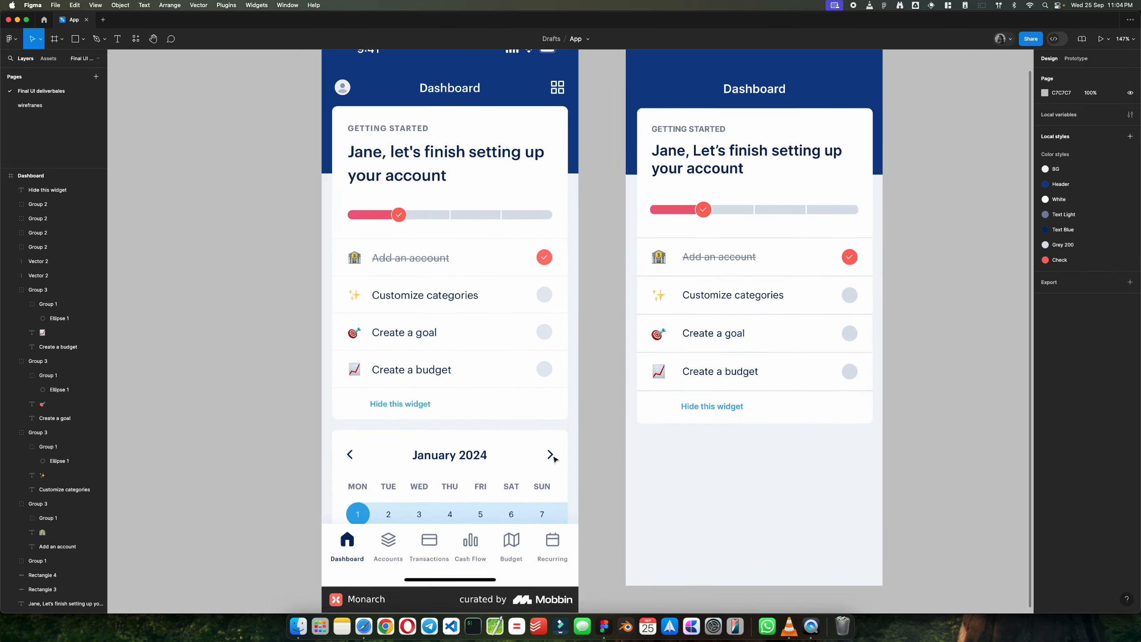
pyautogui.scroll(-1, 551, 458)
pyautogui.scroll(3, 362, 516)
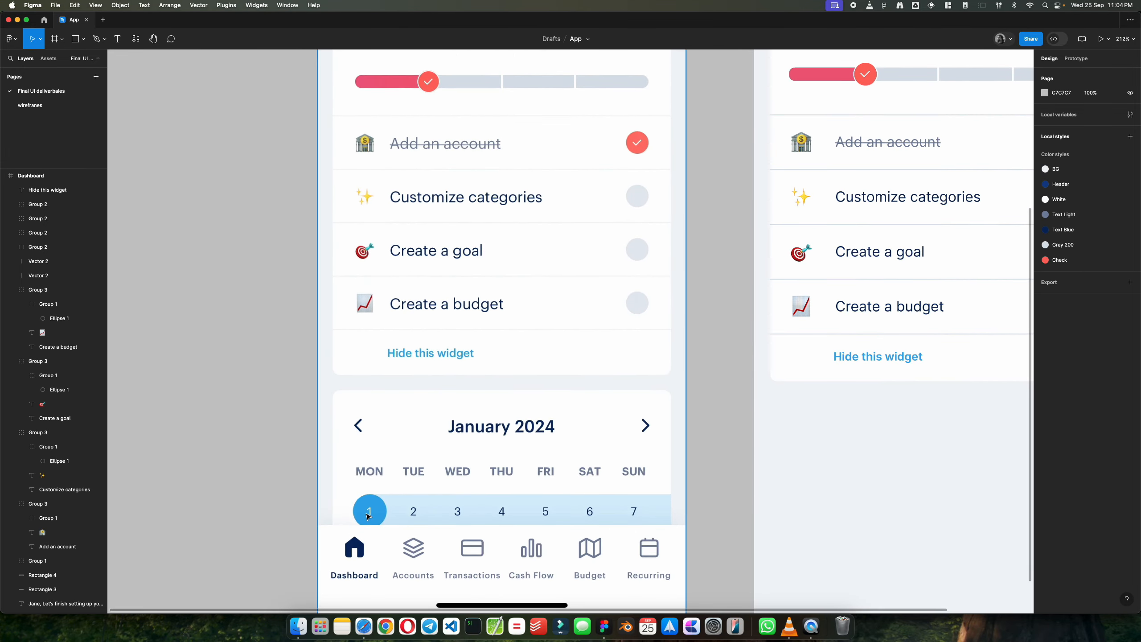
pyautogui.scroll(-2, 390, 512)
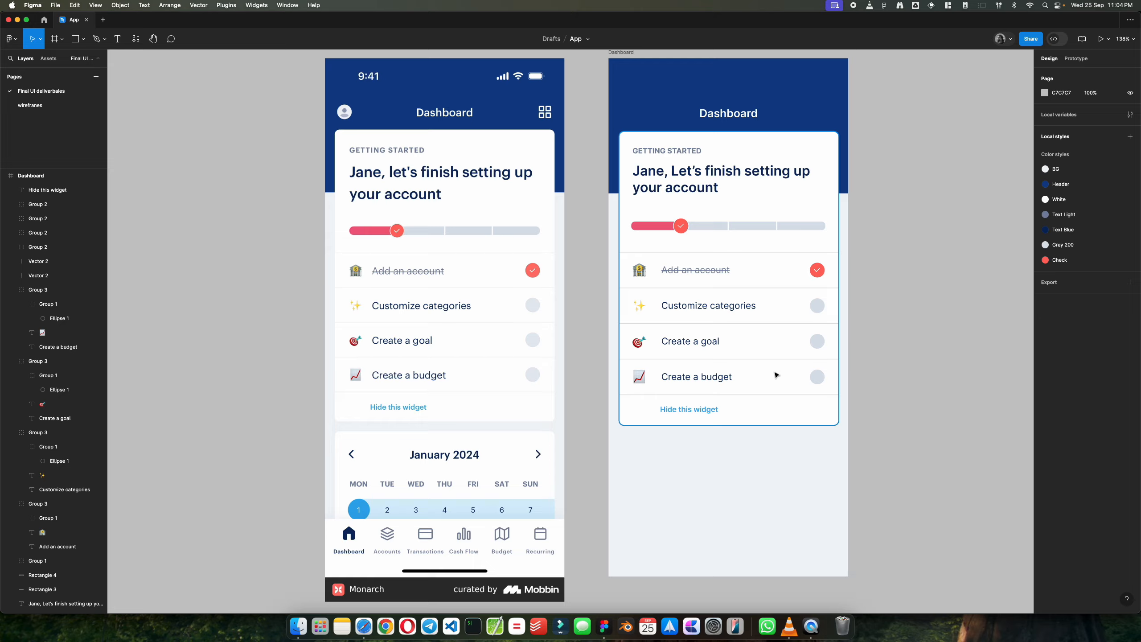
pyautogui.scroll(1, 776, 375)
pyautogui.scroll(-1, 775, 376)
pyautogui.scroll(1, 775, 377)
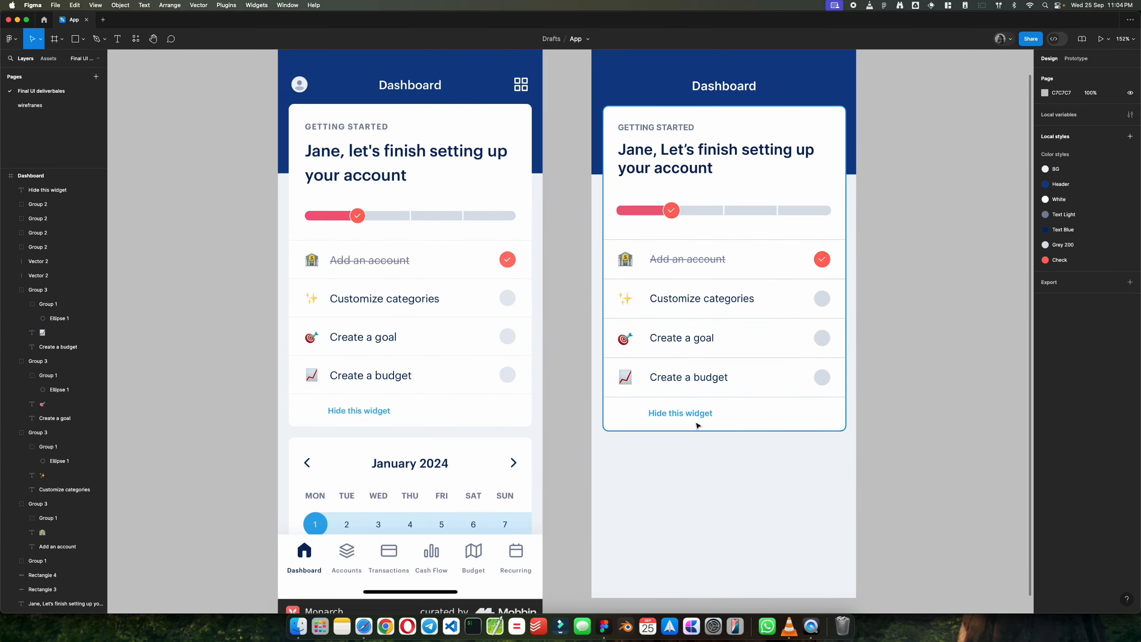
pyautogui.click(668, 420)
pyautogui.moveTo(668, 421); pyautogui.dragTo(671, 420)
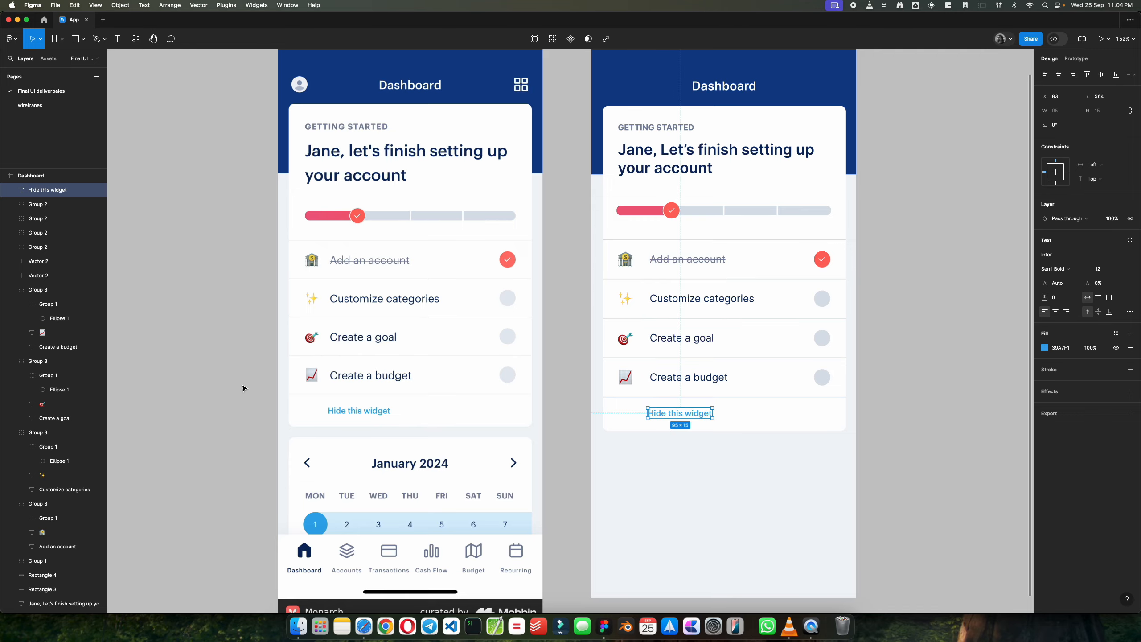
# Step: Examine how the reference screen's "Hide this widget" link lines up with the row labels above it
pyautogui.scroll(5, 671, 420)
pyautogui.scroll(-5, 502, 422)
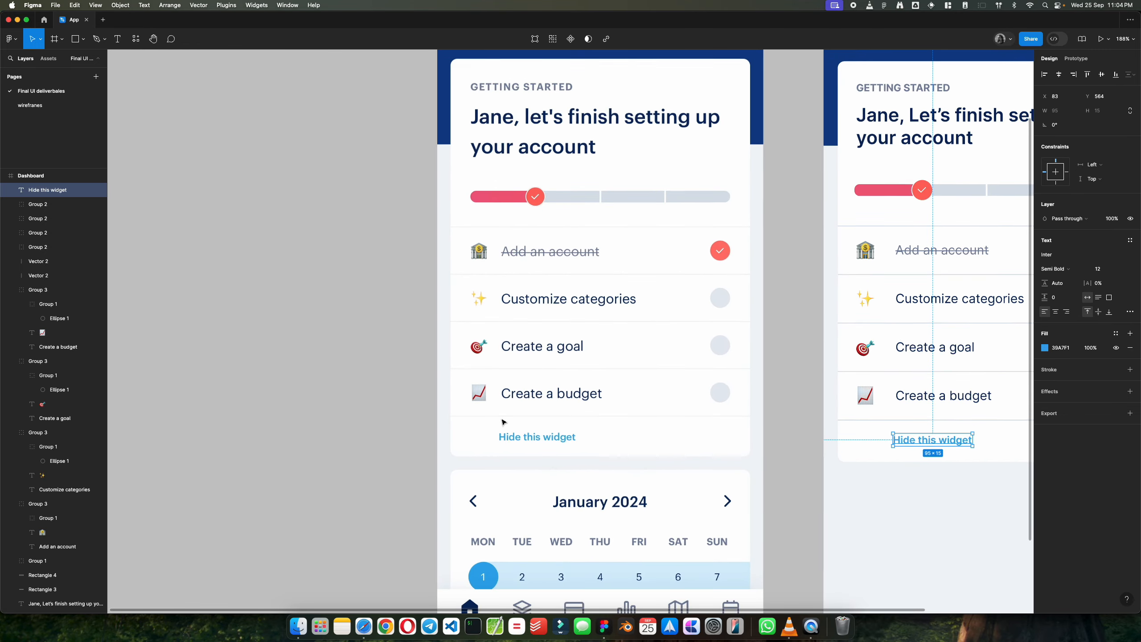
pyautogui.scroll(4, 502, 421)
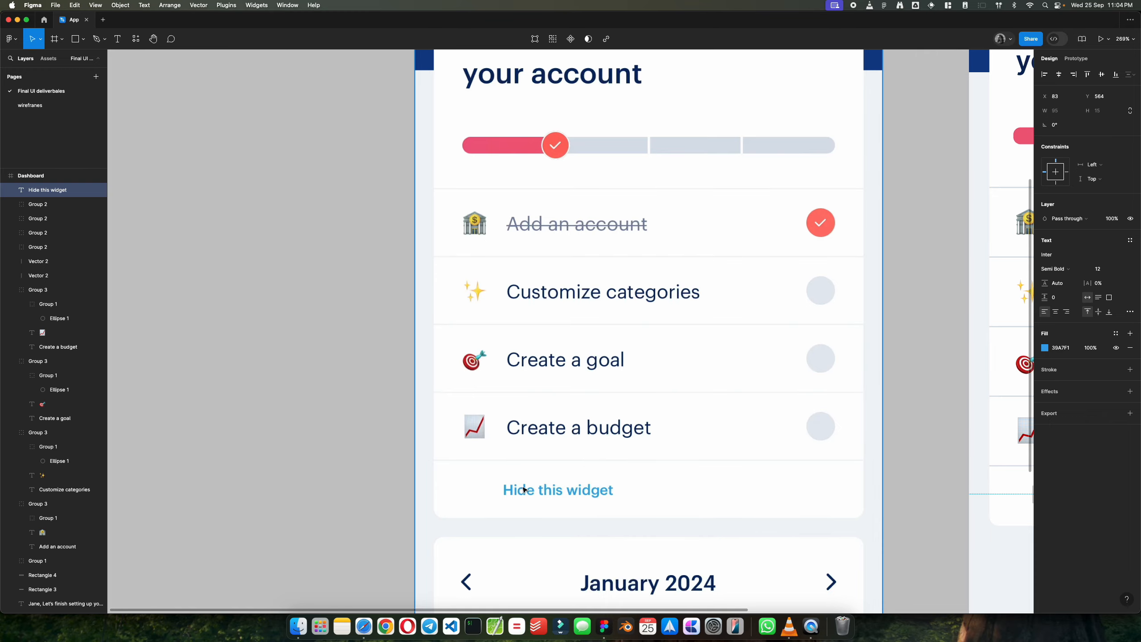
pyautogui.scroll(-3, 509, 449)
pyautogui.scroll(2, 505, 448)
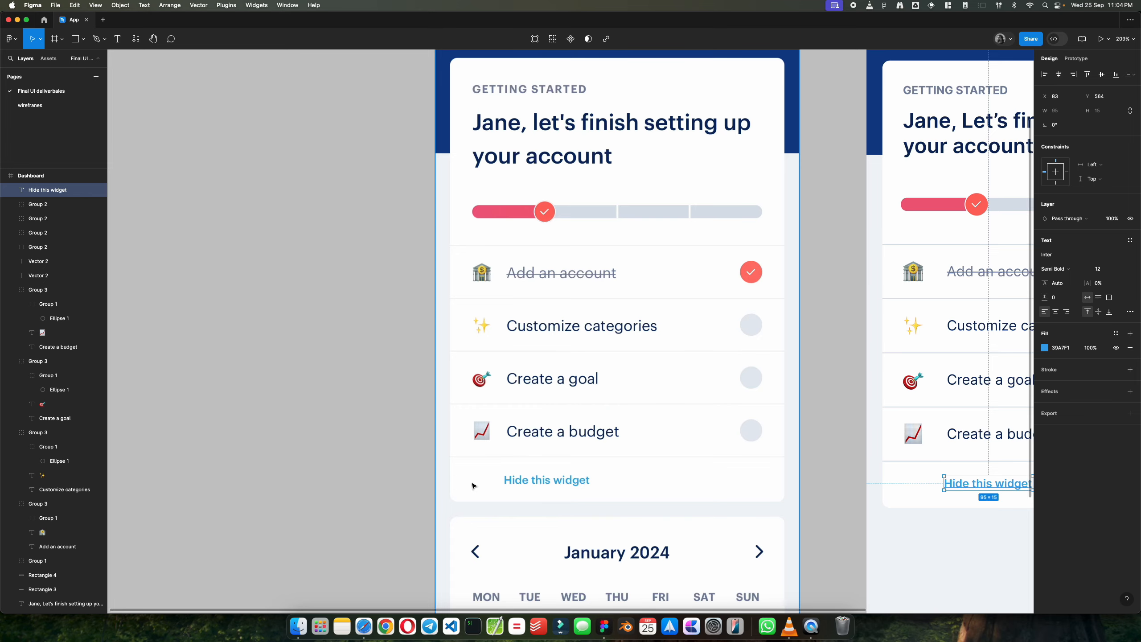
pyautogui.scroll(-4, 354, 481)
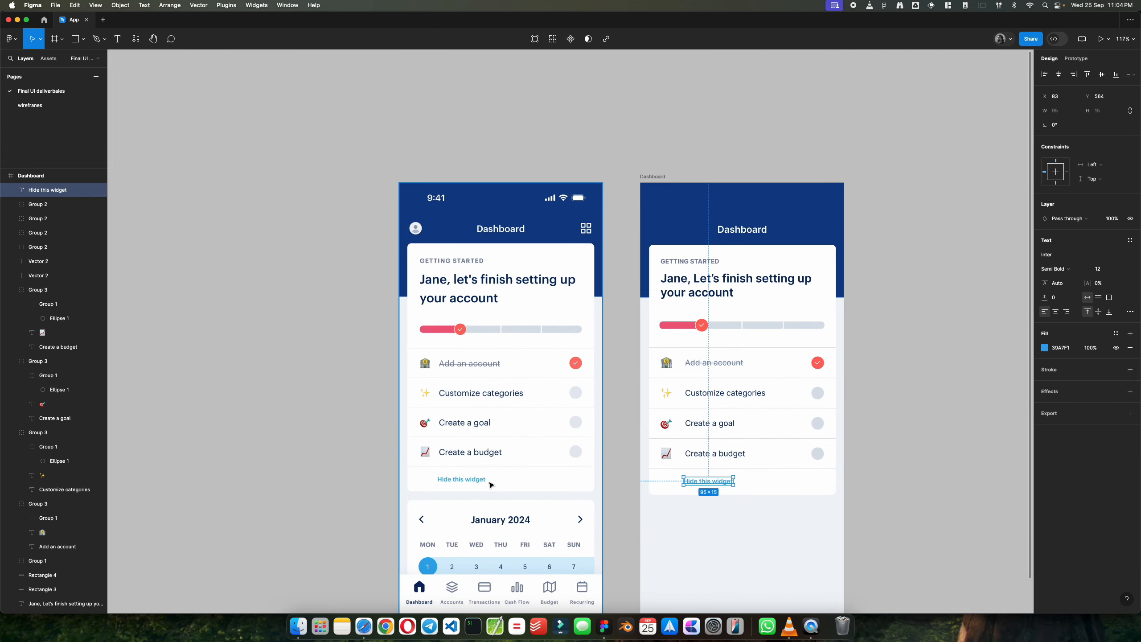
pyautogui.scroll(-2, 491, 485)
pyautogui.scroll(3, 492, 453)
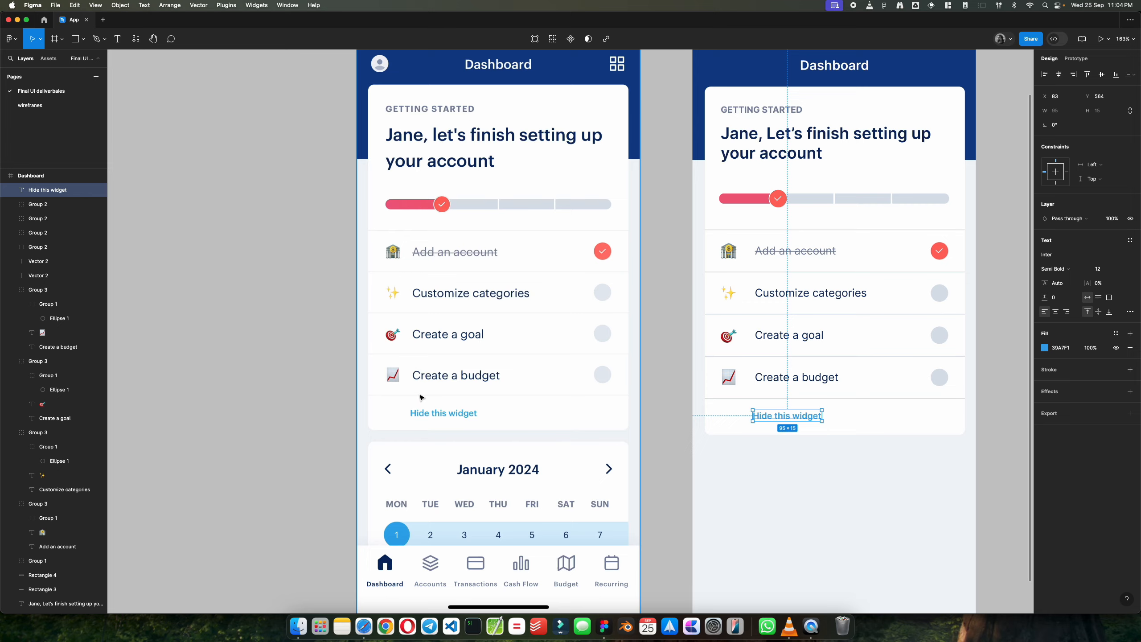
# Step: Shift the "Hide this widget" text slightly right so its start aligns with the row labels above
pyautogui.click(681, 447)
pyautogui.scroll(5, 905, 410)
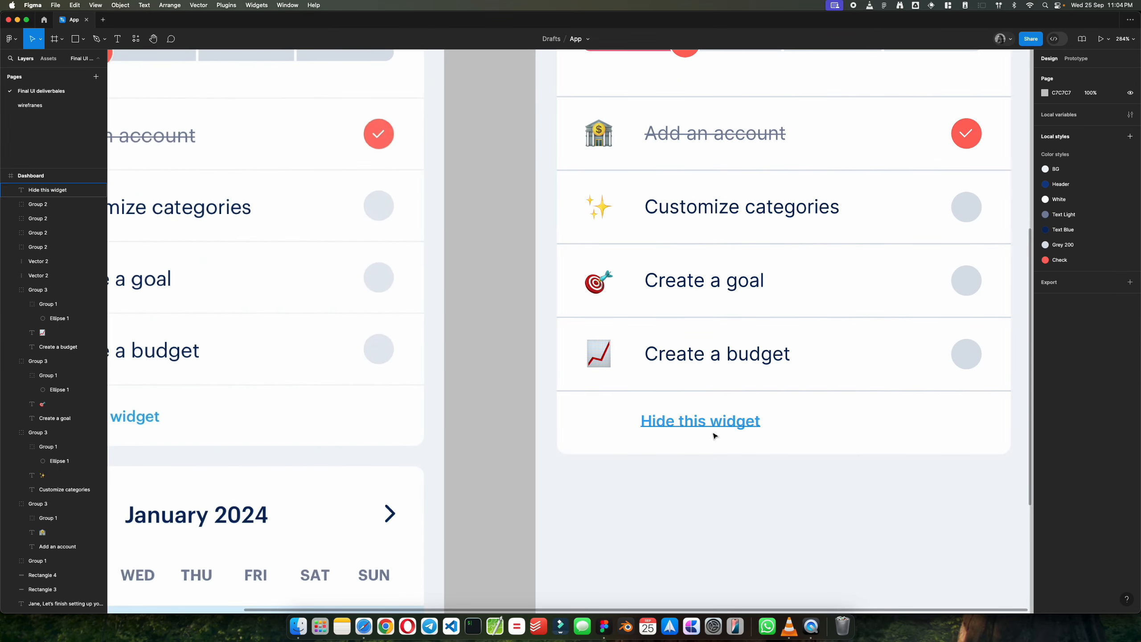
pyautogui.moveTo(673, 427); pyautogui.dragTo(677, 427)
pyautogui.click(511, 448)
pyautogui.scroll(-5, 511, 447)
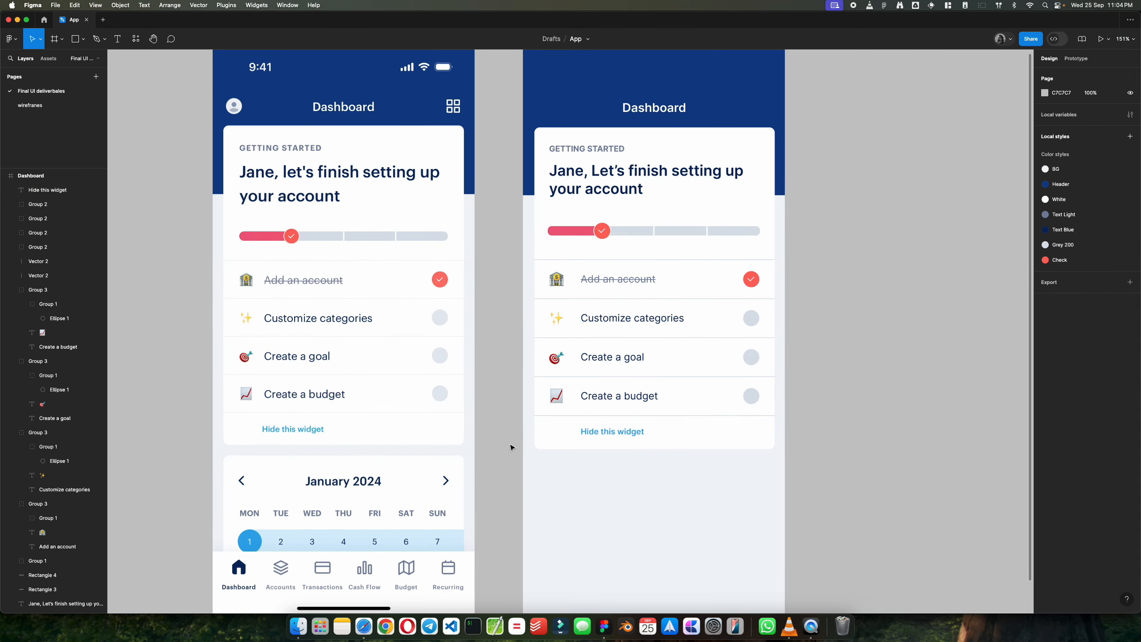
# Step: Offset the "Hide this widget" text slightly left of the row labels, as in the reference screen
pyautogui.scroll(3, 511, 447)
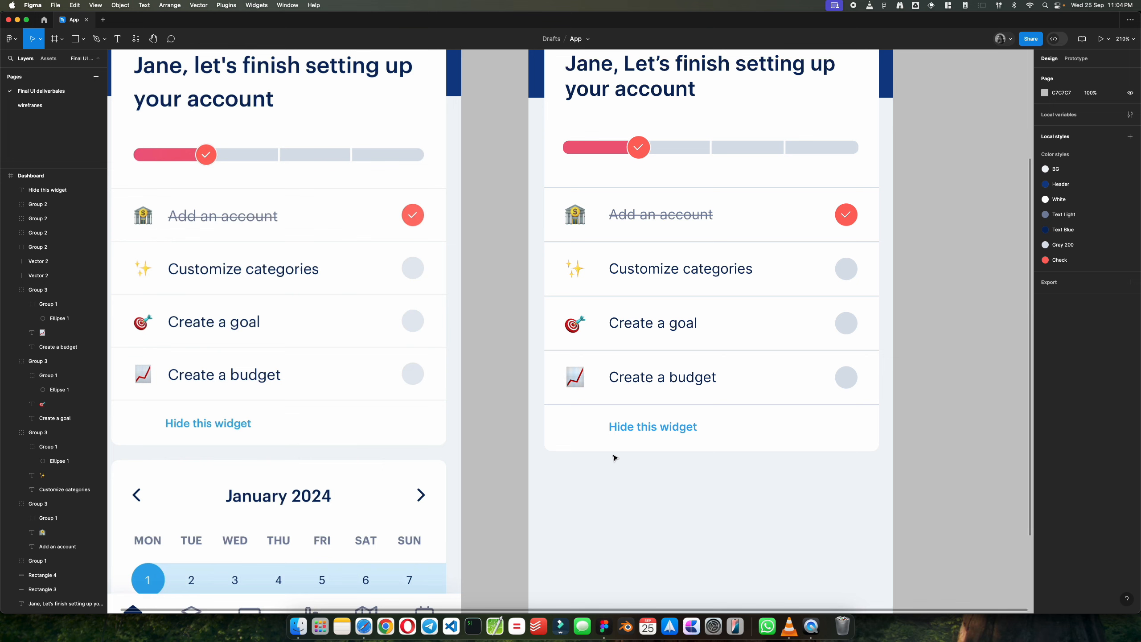
pyautogui.click(637, 429)
pyautogui.moveTo(637, 430); pyautogui.dragTo(636, 428)
pyautogui.click(943, 445)
pyautogui.scroll(-4, 943, 446)
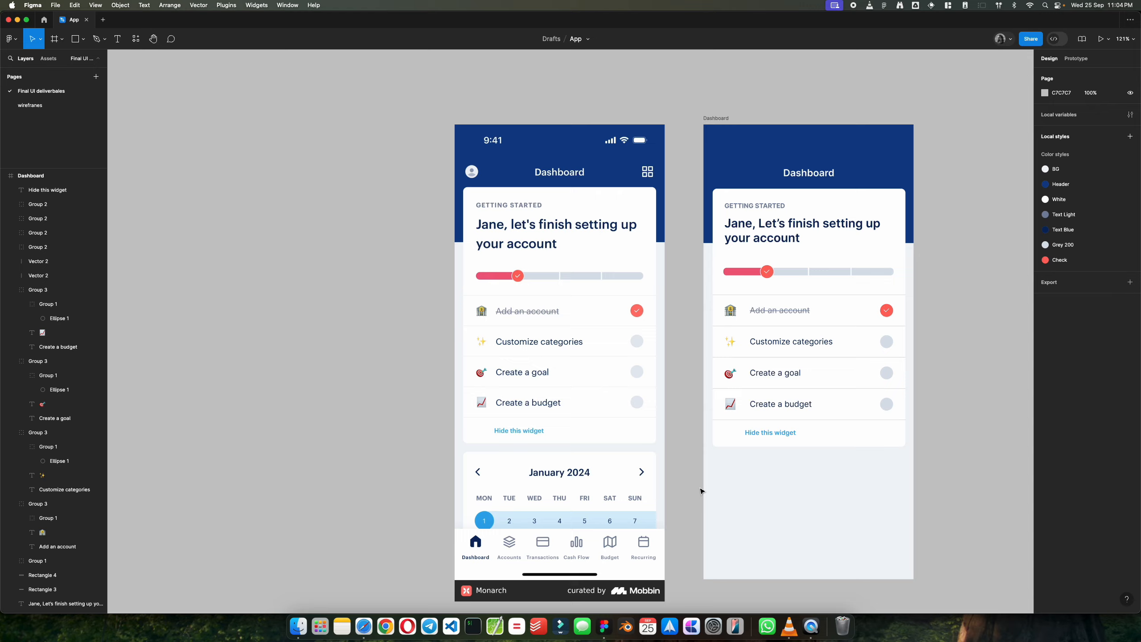
pyautogui.scroll(-2, 693, 499)
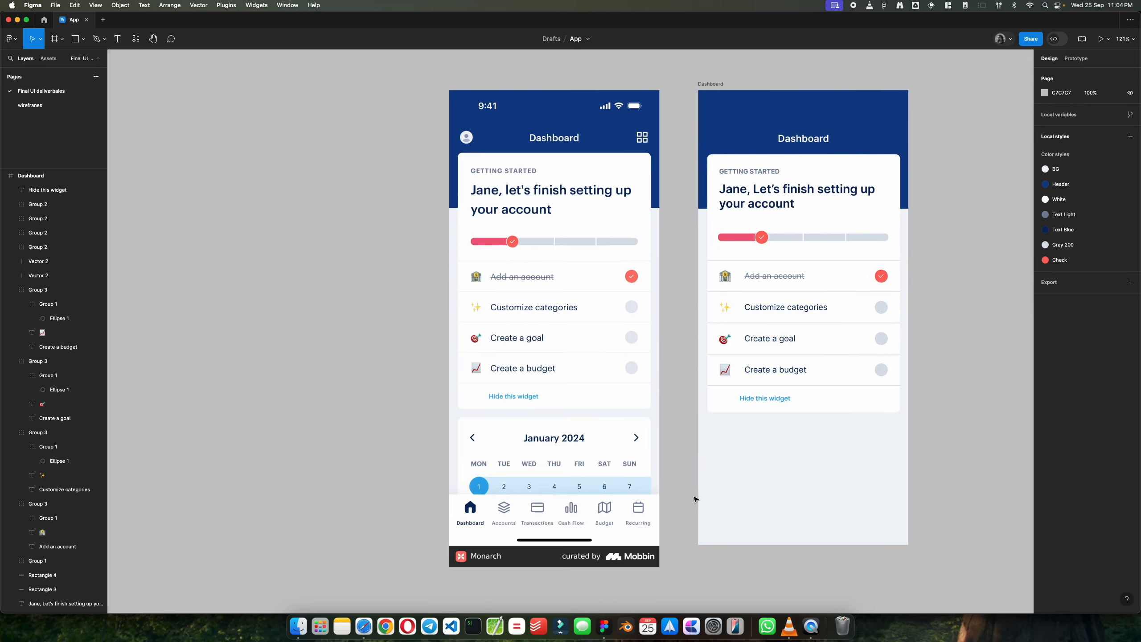
pyautogui.scroll(5, 683, 490)
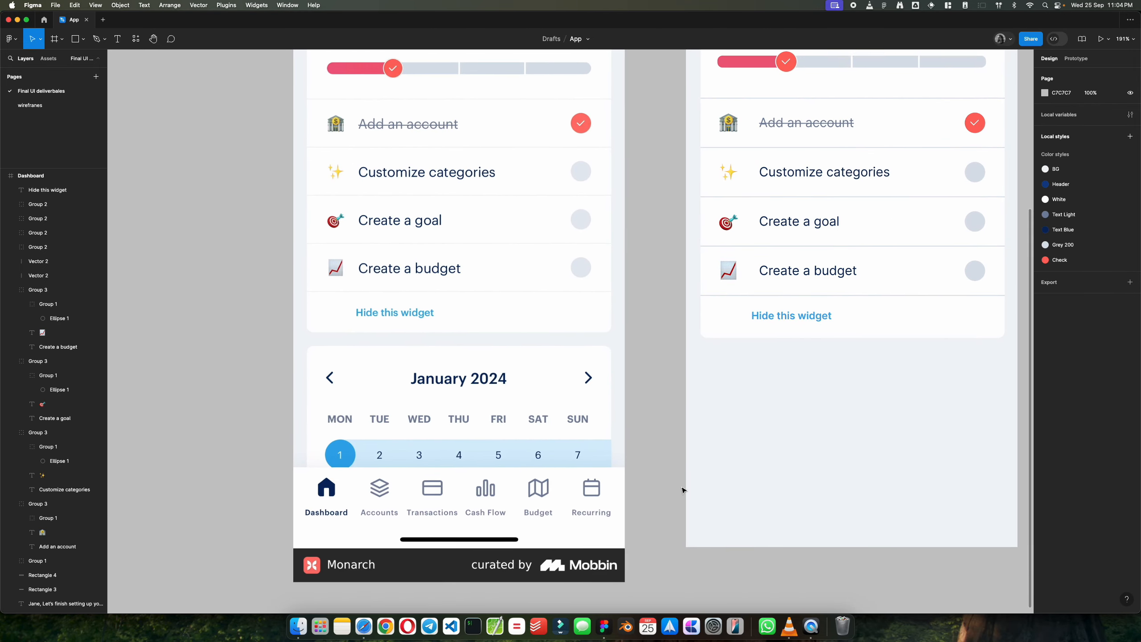